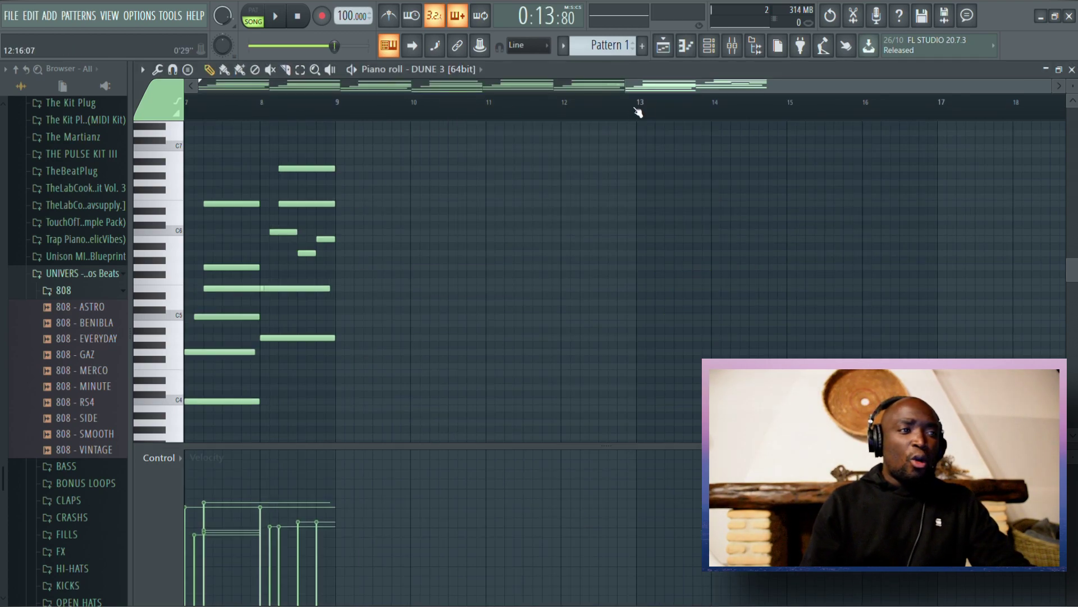
Play back the DUNE 3 melody in the piano roll from its beginning.
scroll(638, 113, "left", 6)
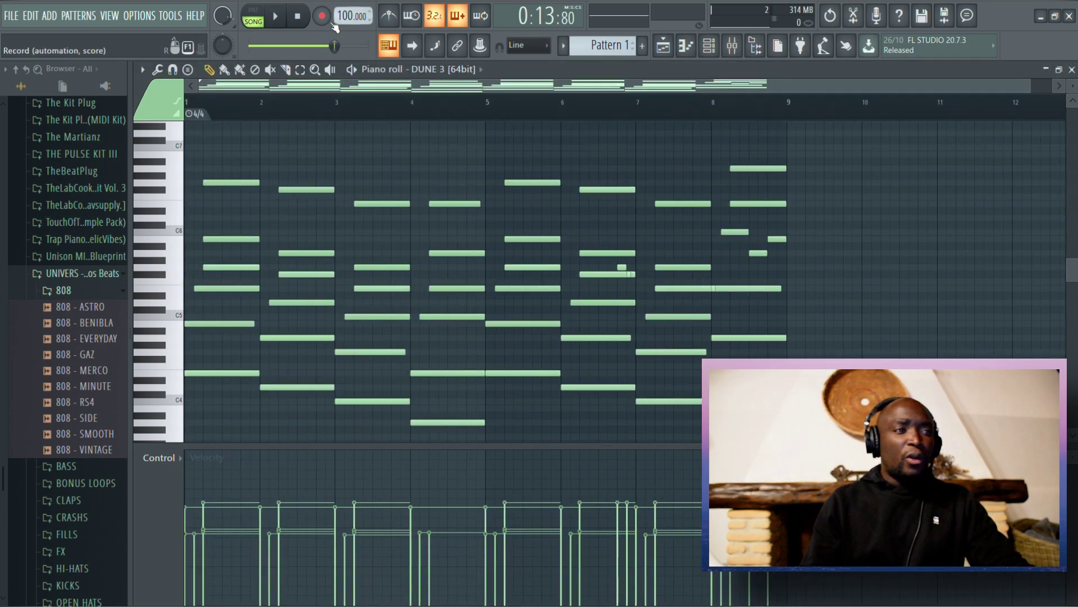
left_click(277, 17)
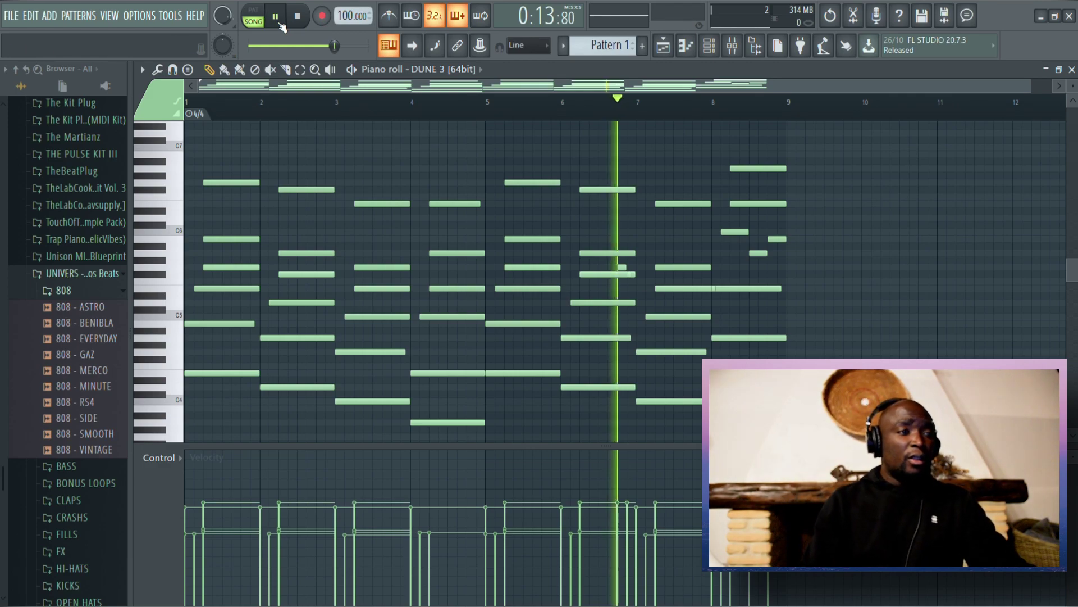
key("space")
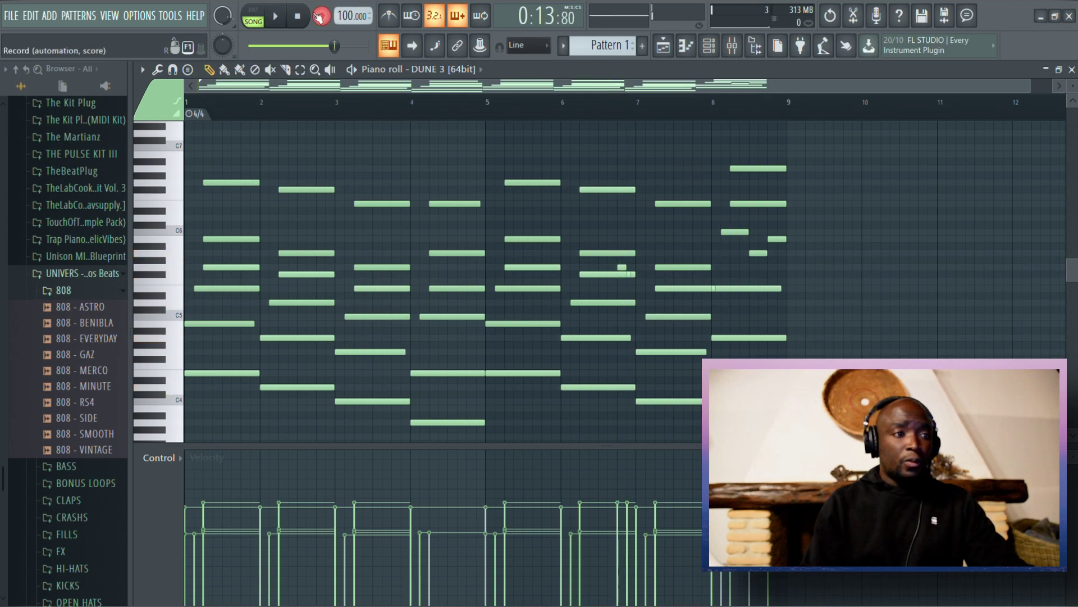
key("space")
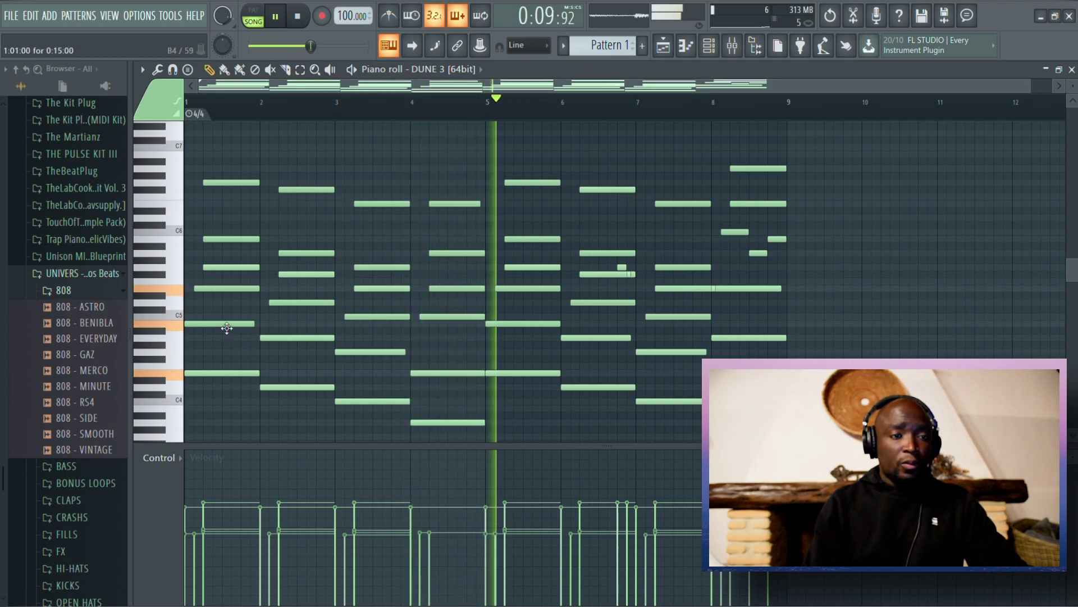
key("space")
Open the Trad_Snare _32 channel in the piano roll and place C5 hits on steps 4, 7, 10 and 15 of bar 1.
left_click(663, 46)
left_click(634, 159)
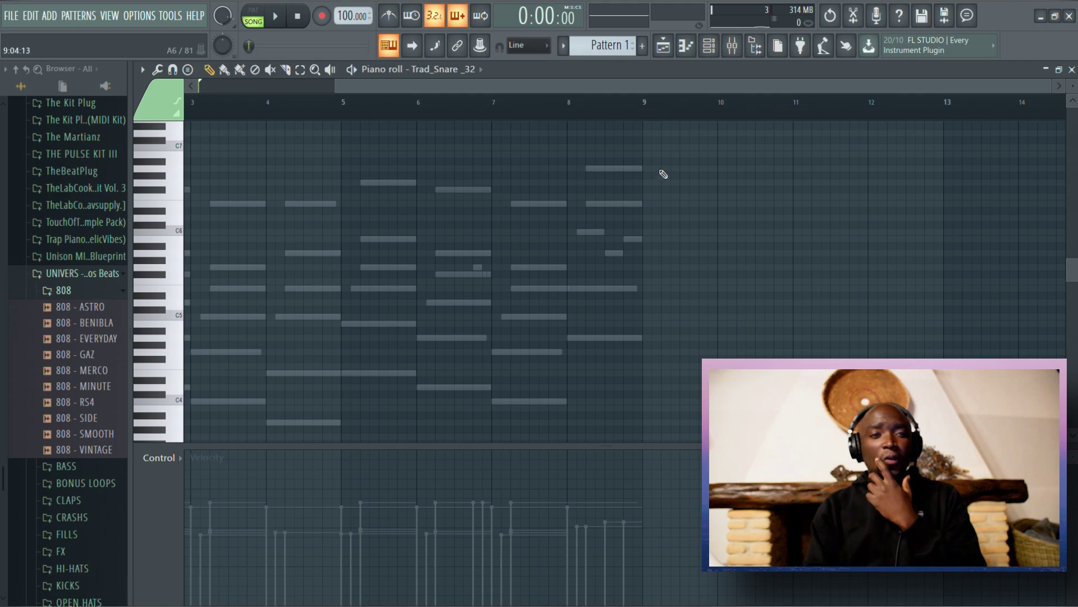
scroll(751, 127, "down", 3)
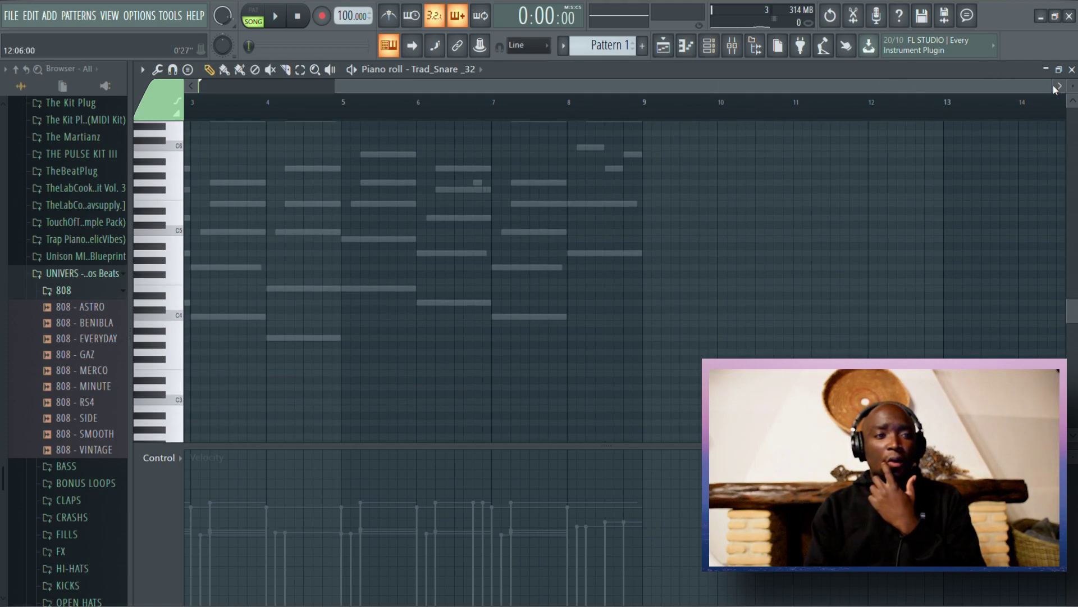
left_click(662, 47)
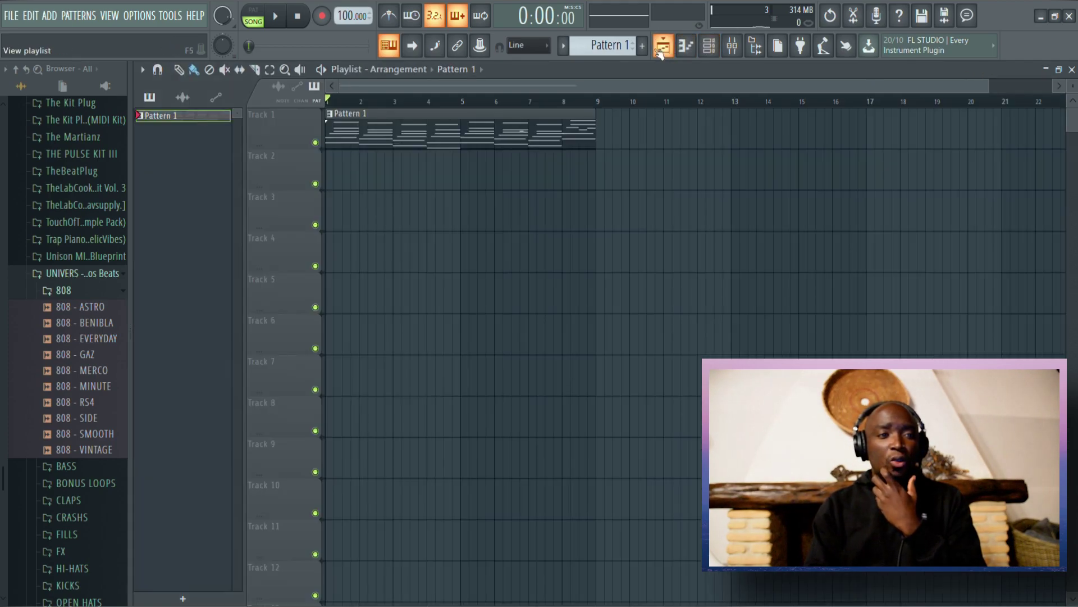
left_click(709, 52)
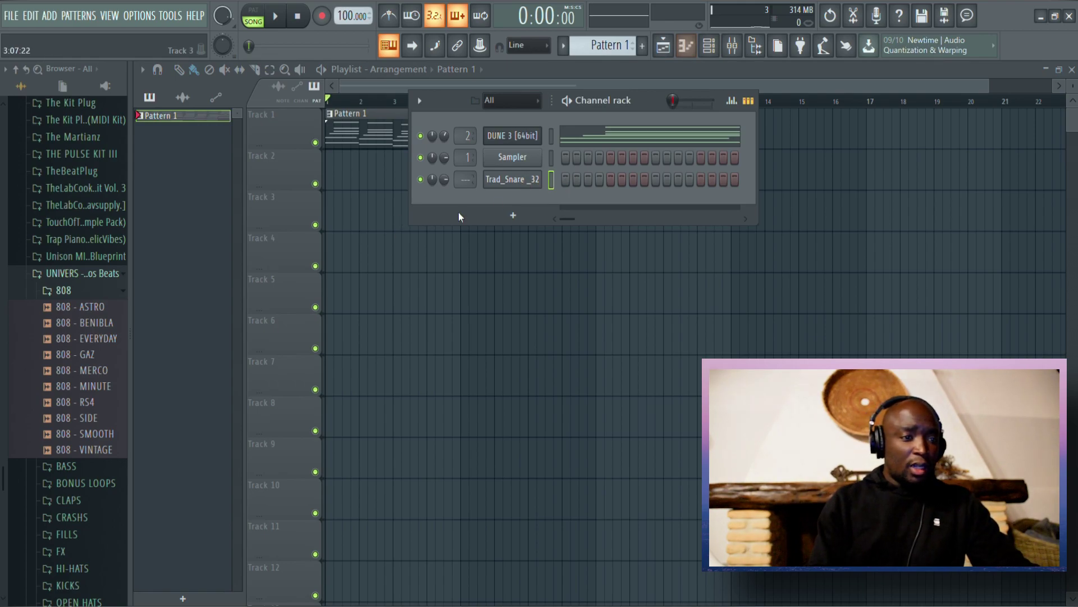
right_click(509, 180)
left_click(547, 182)
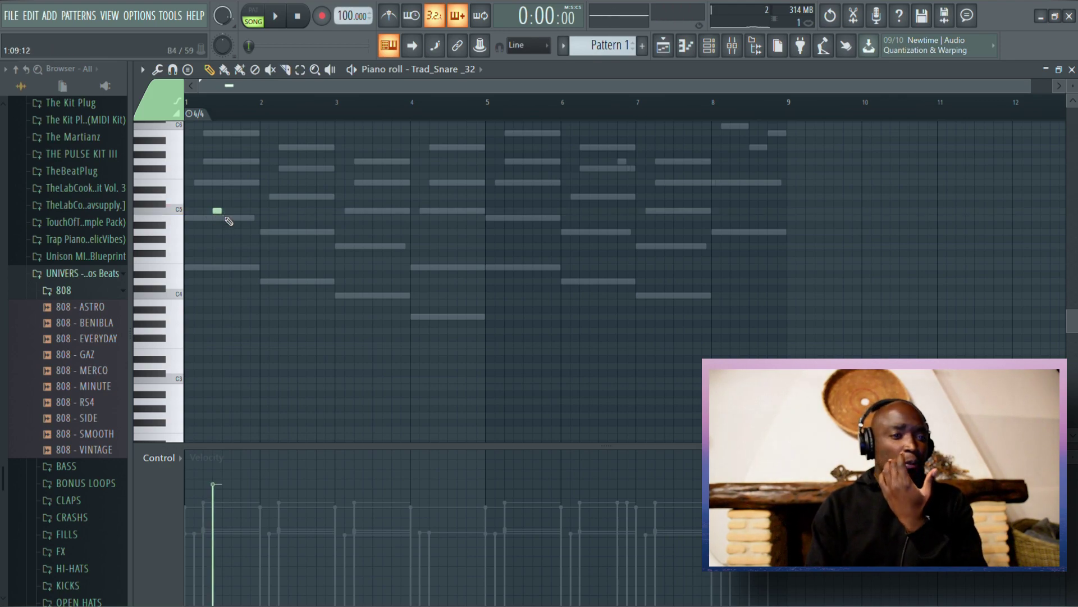
key("F6")
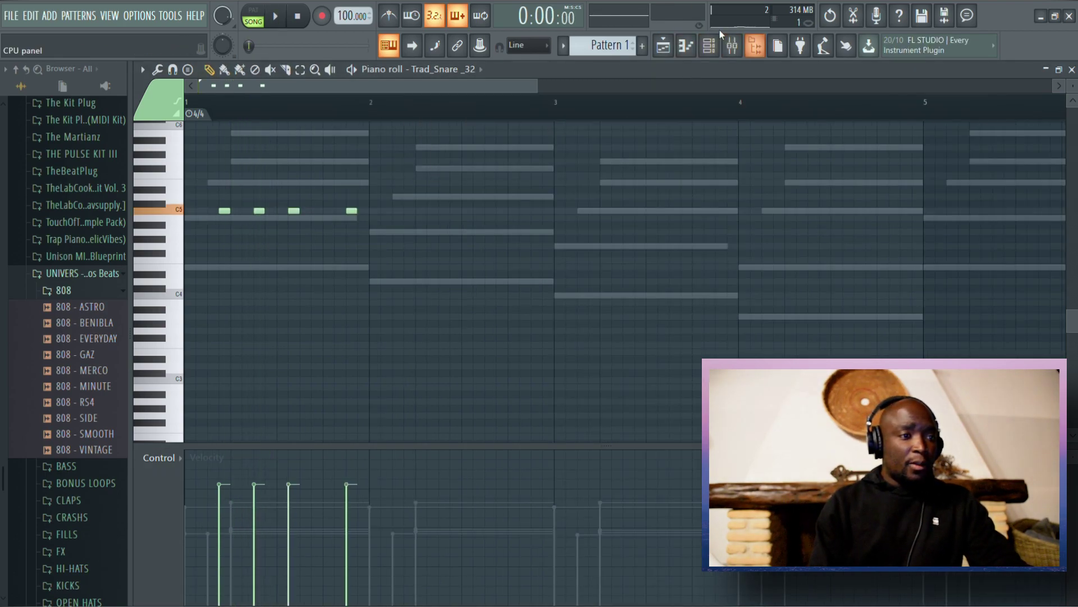
Unmute the DUNE 3 channel and play the snare hits together with the melody.
key("F6")
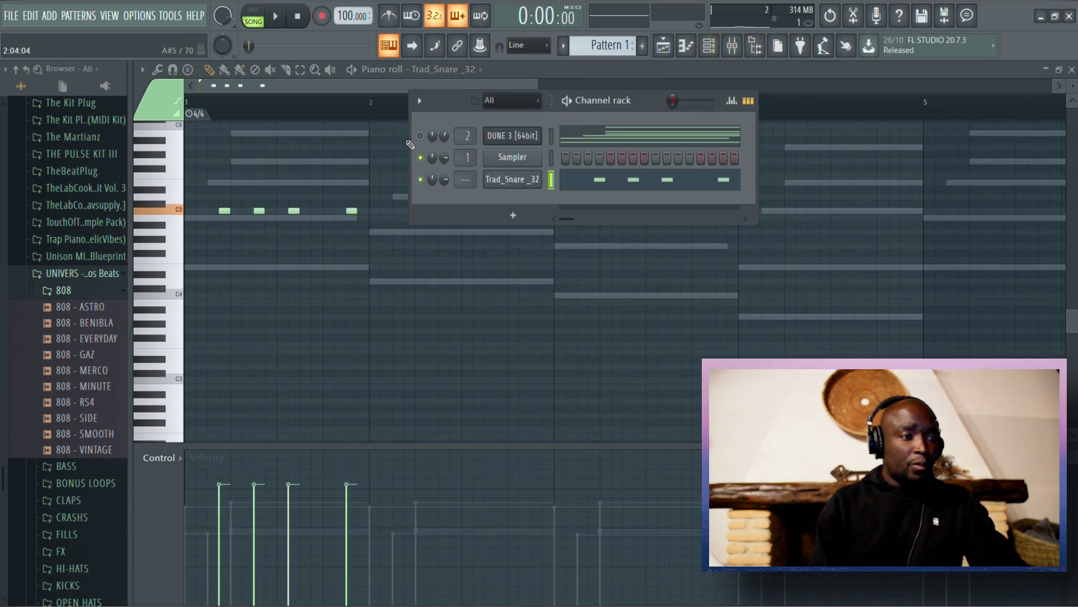
key("space")
left_click(423, 138)
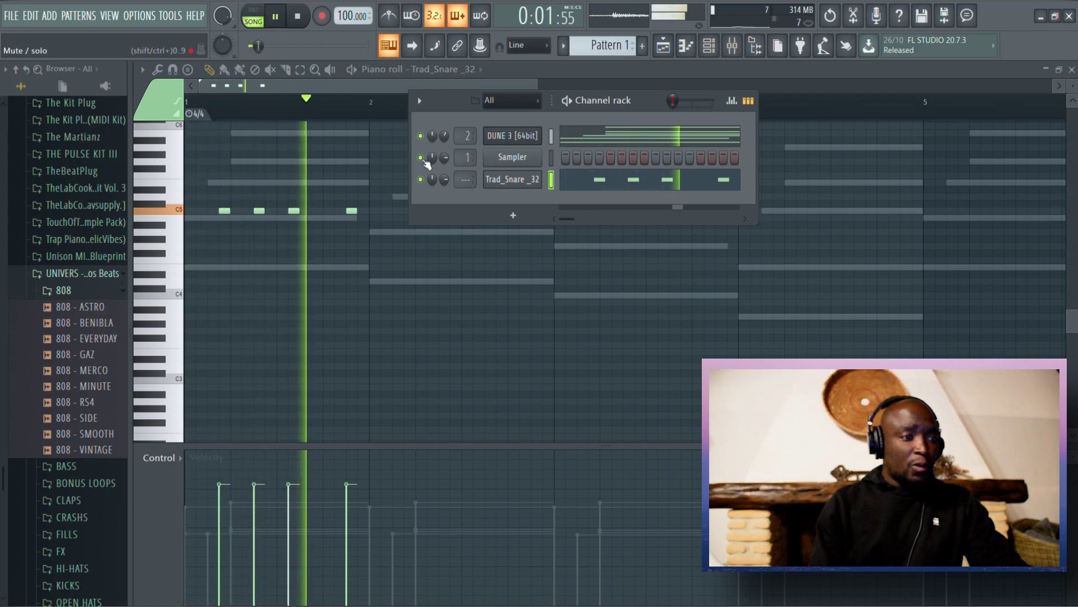
Reposition the third C5 snare hit of bar 1 to step 12 and audition the rhythm.
right_click(293, 211)
left_click(313, 212)
left_click(418, 213)
key("space")
right_click(418, 213)
key("space")
key("space")
key("space")
left_click_drag(317, 213, 300, 218)
right_click(299, 218)
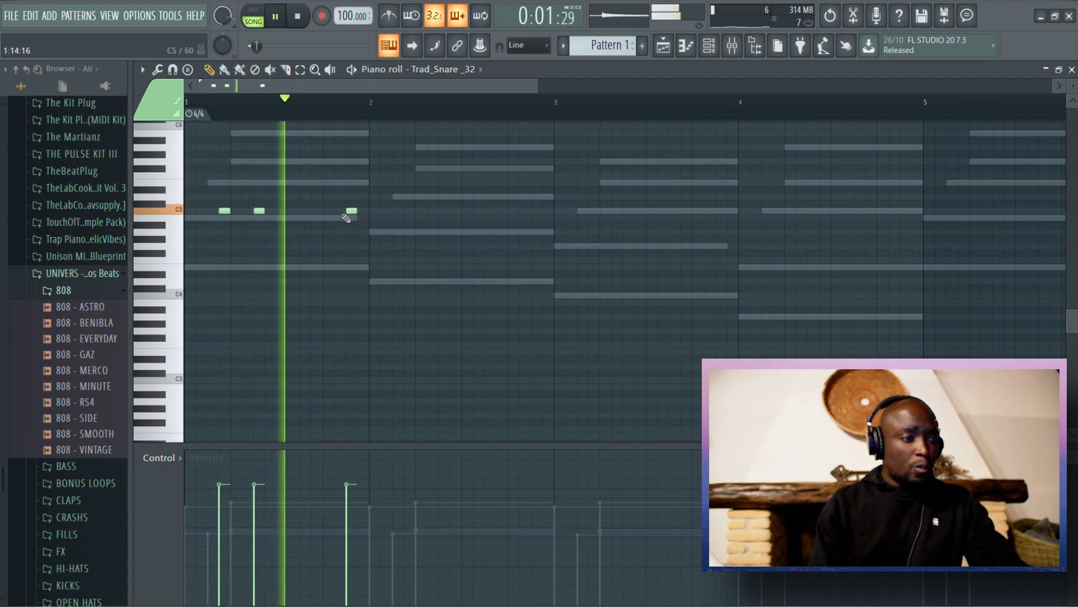
left_click(316, 212)
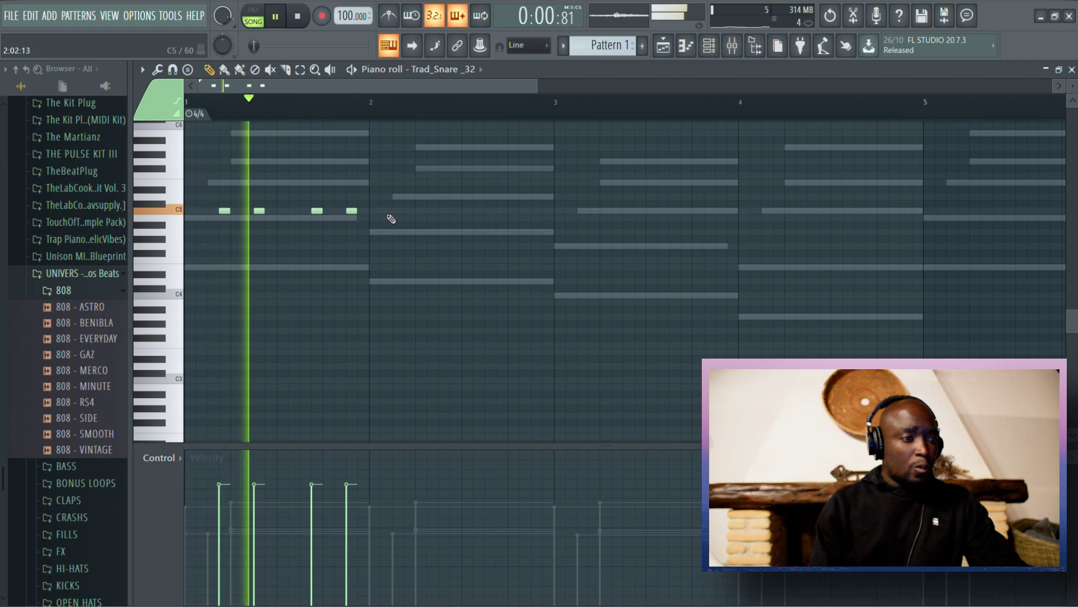
key("space")
key("space")
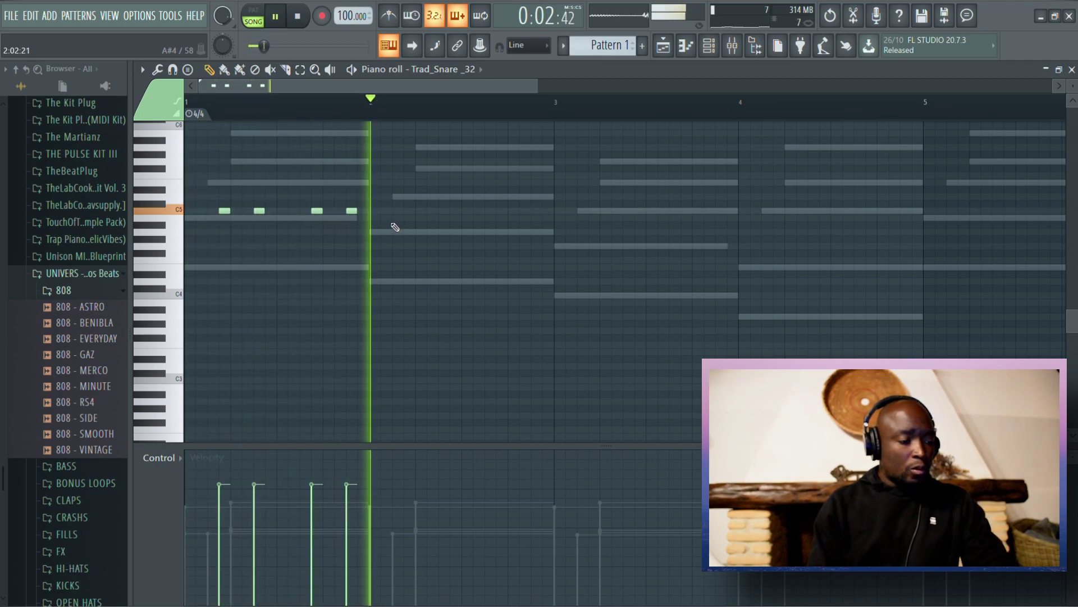
Duplicate the four snare hits of bar 1 into bar 2 at the same steps and play them back.
key("space")
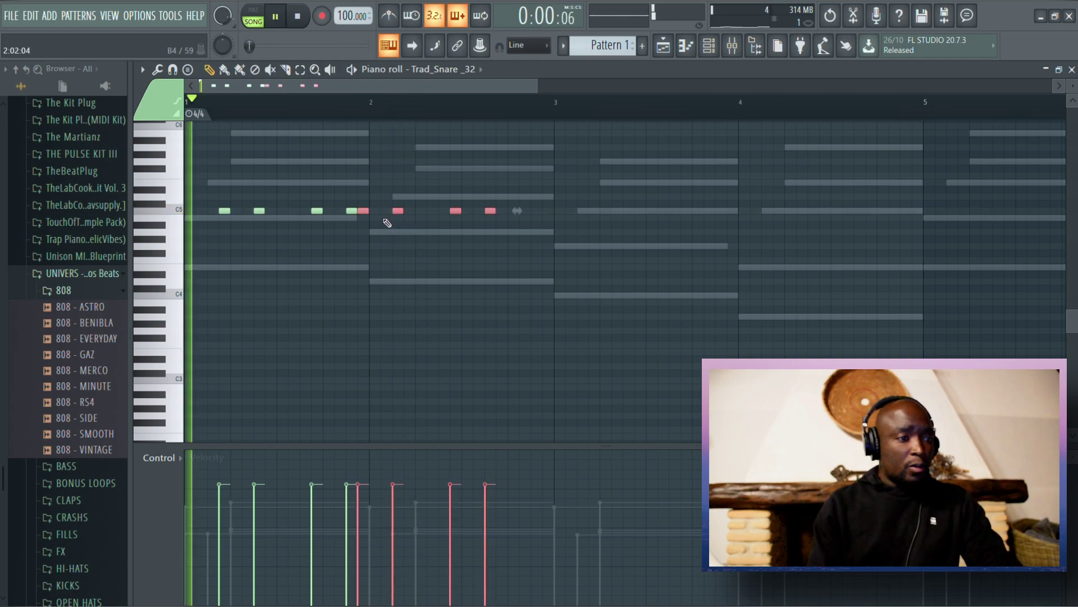
left_click(365, 219)
key("ctrl+z")
key("space")
left_click_drag(369, 219, 414, 219)
key("ctrl+d")
key("space")
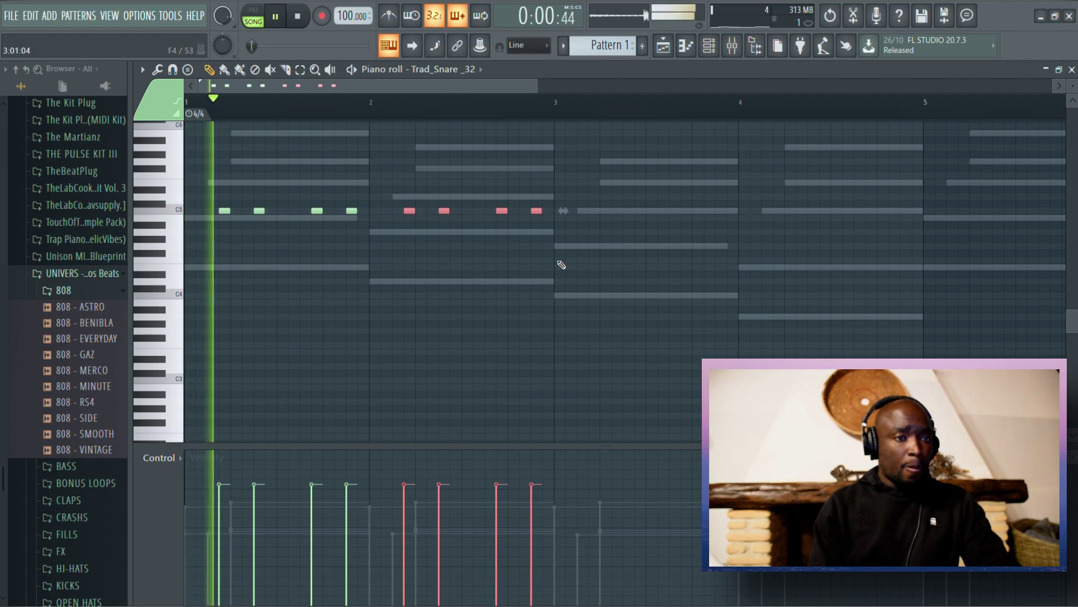
Cut the Trad_Snare _32 notes out of Pattern 1 and paste them into the same channel in Pattern 2.
left_click(723, 48)
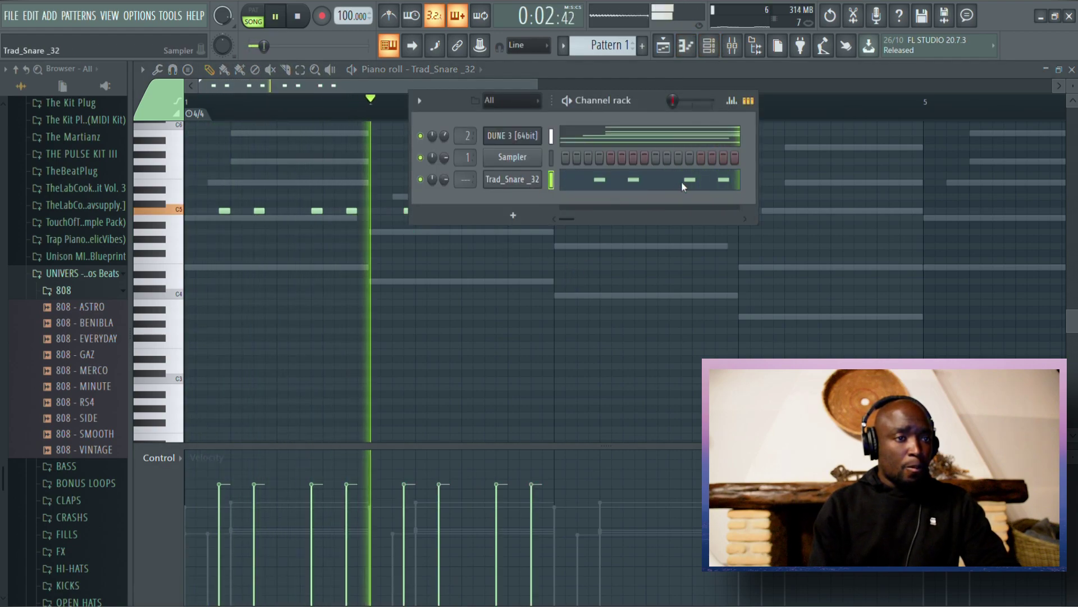
key("space")
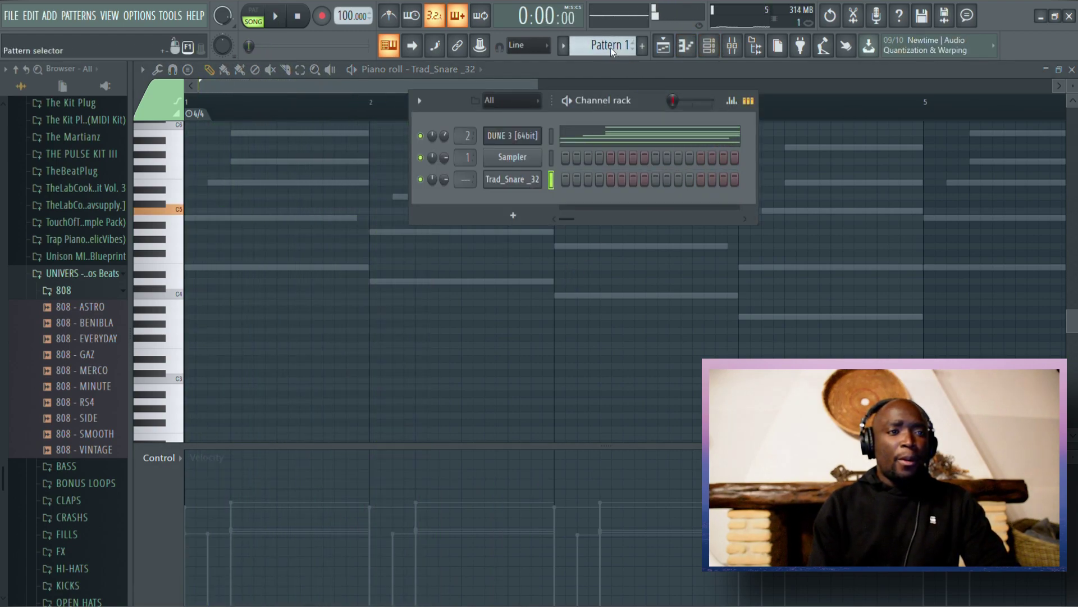
left_click(809, 290)
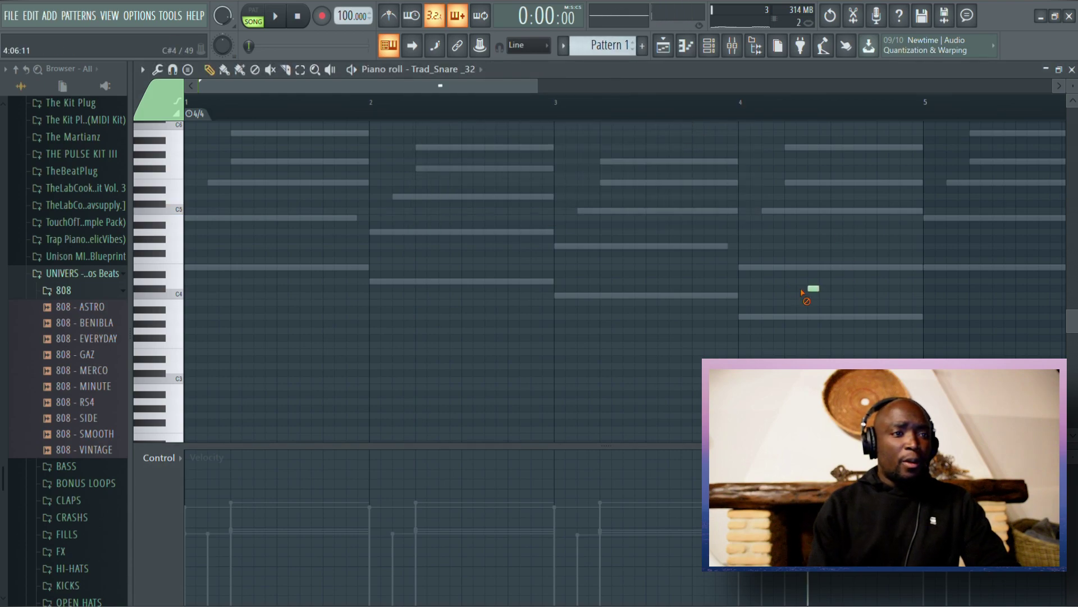
scroll(609, 55, "down", 1)
left_click(724, 46)
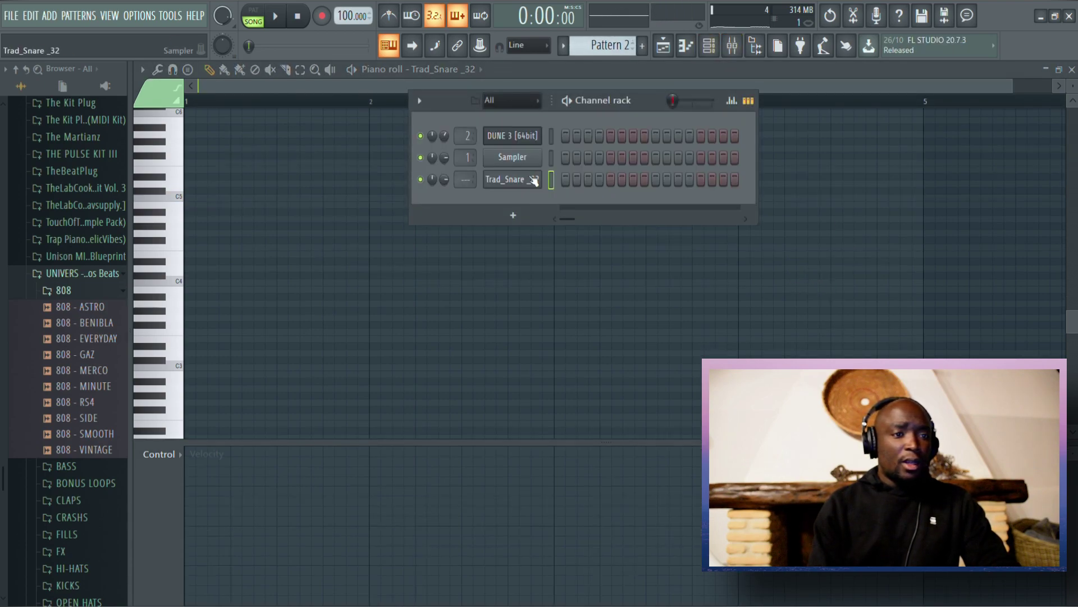
key("ctrl+v")
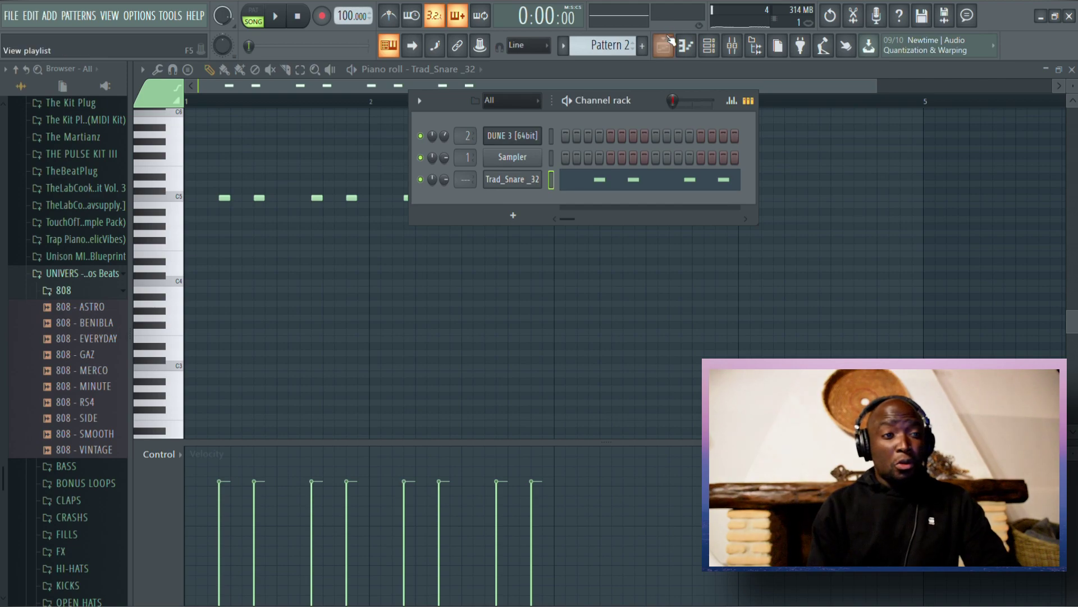
Place Pattern 2 clips back to back on Track 2 of the playlist, spanning the length of the Pattern 1 clip.
key("F5")
left_click(253, 16)
key("space")
key("space")
left_click_drag(399, 173, 471, 176)
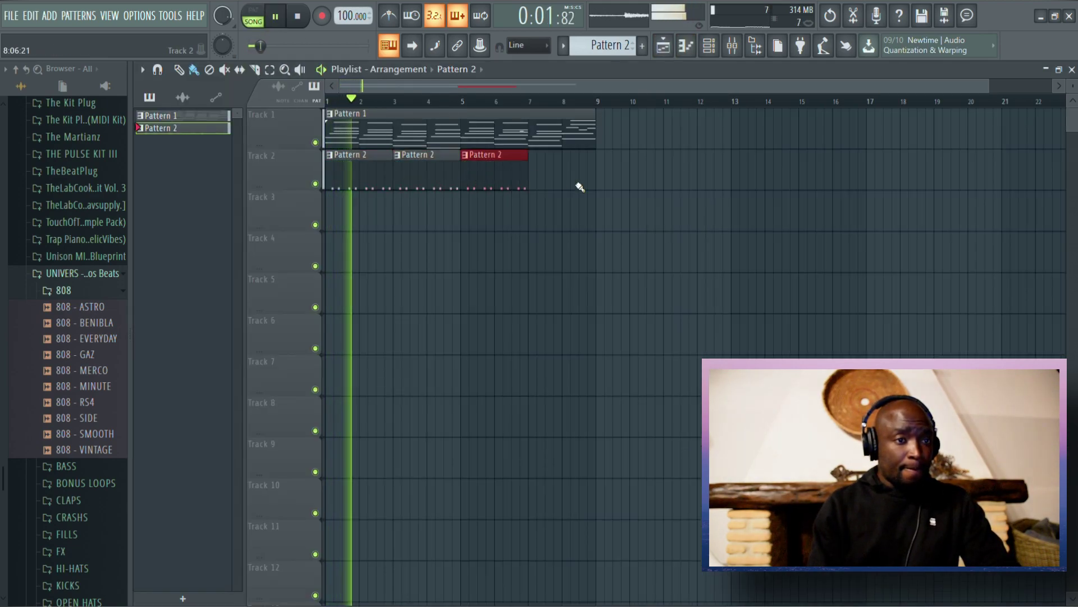
Collapse the 808 sample folder, return to Pattern 1 and add a second instance of DUNE 3.
left_click(732, 45)
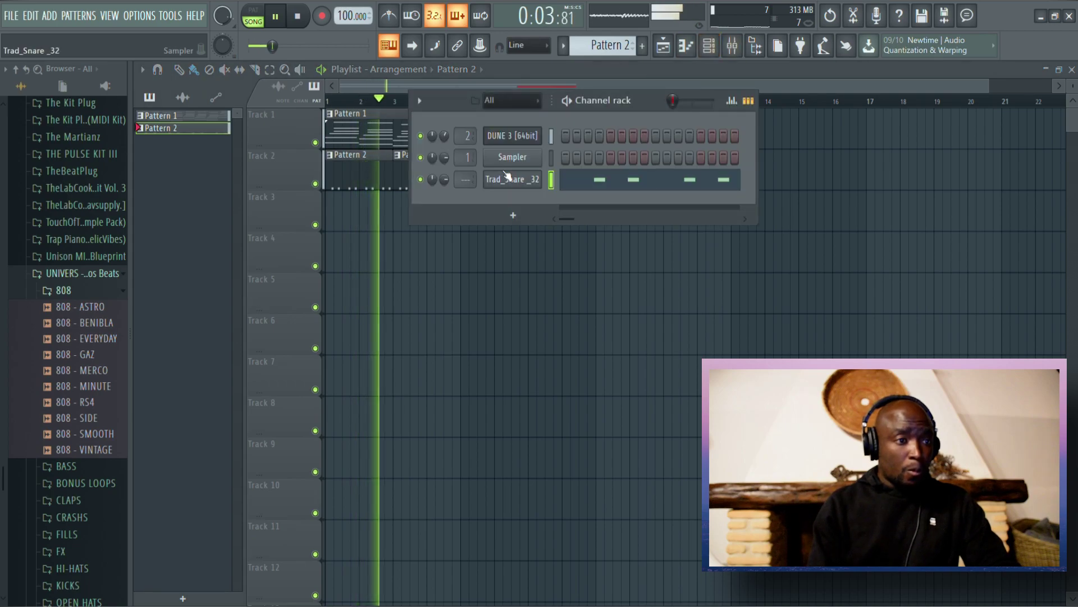
left_click(80, 291)
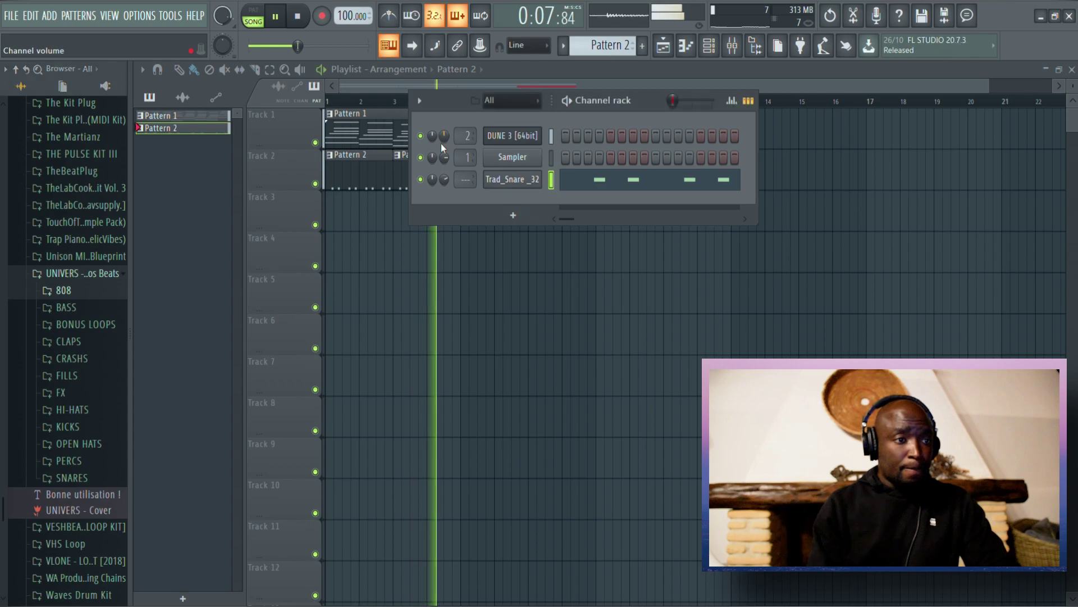
left_click(376, 136)
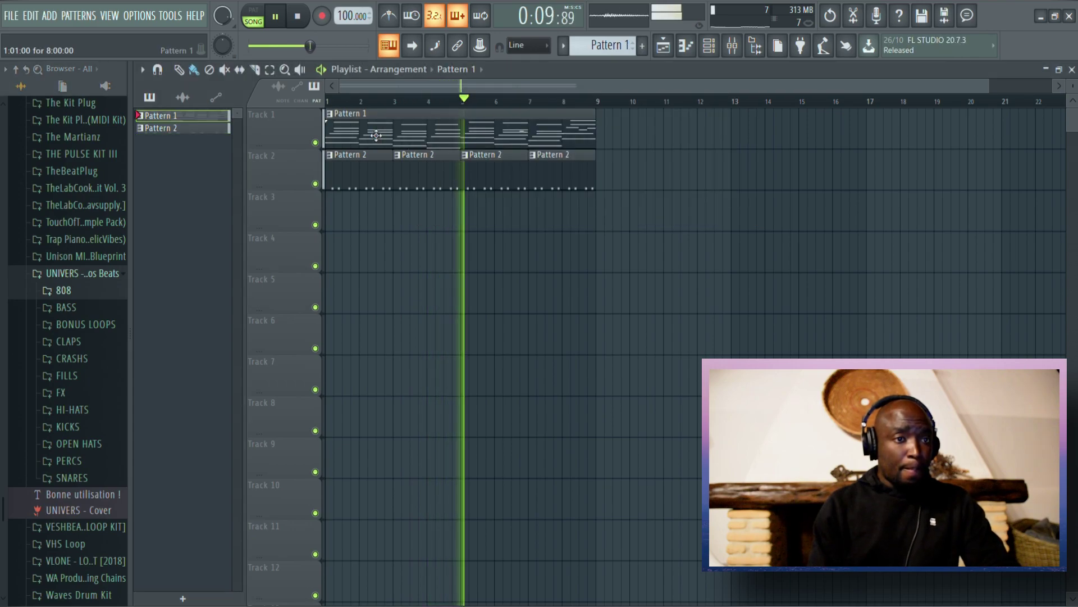
double_click(376, 136)
left_click(709, 45)
key("space")
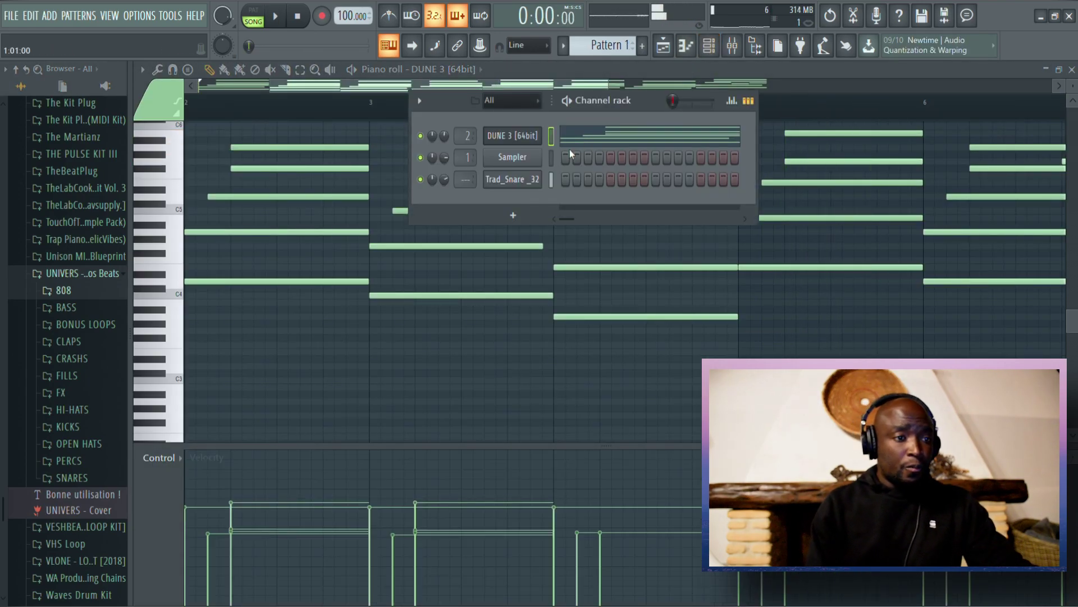
left_click(512, 135)
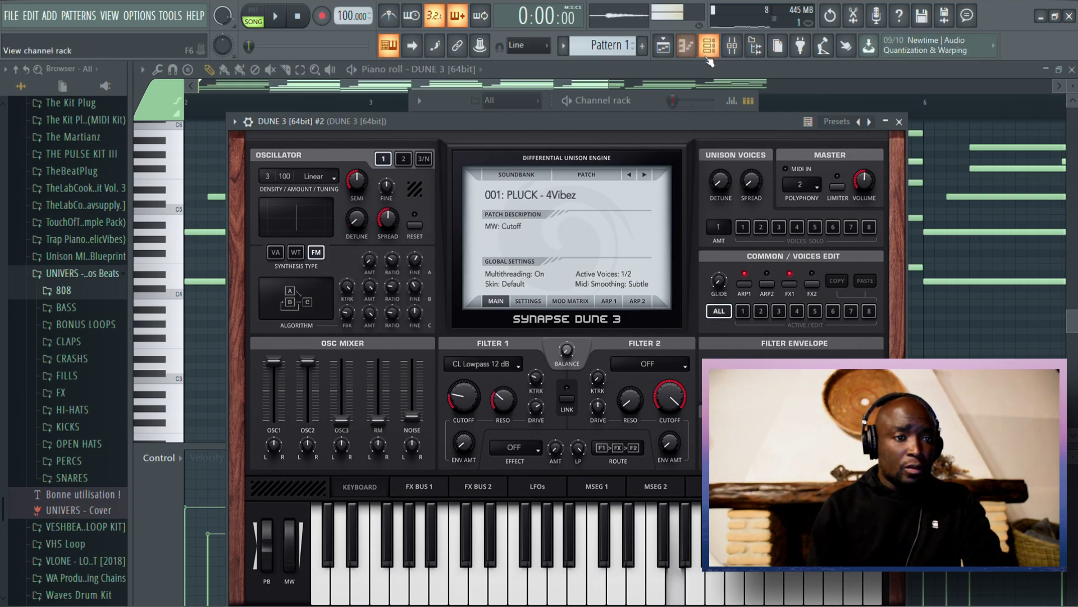
Load the patch 002: PLUCK - Amazing Summer in the second DUNE 3 instance.
left_click(646, 175)
left_click(646, 175)
left_click(629, 174)
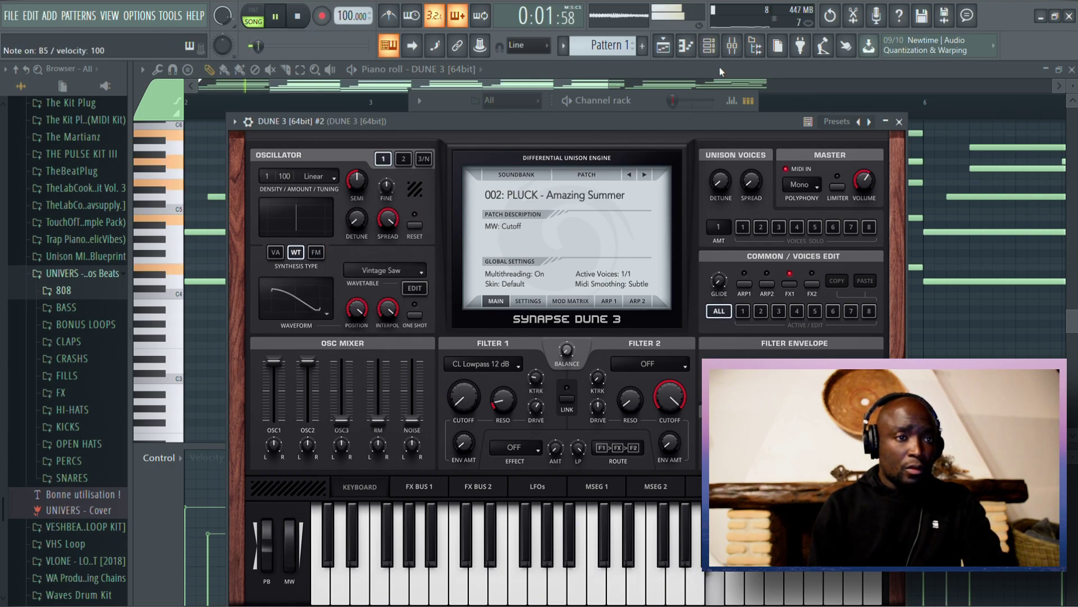
Open the piano roll of DUNE 3 #2 and draw a one-bar B5 note across bar 1, auditioning it.
left_click(685, 46)
key("space")
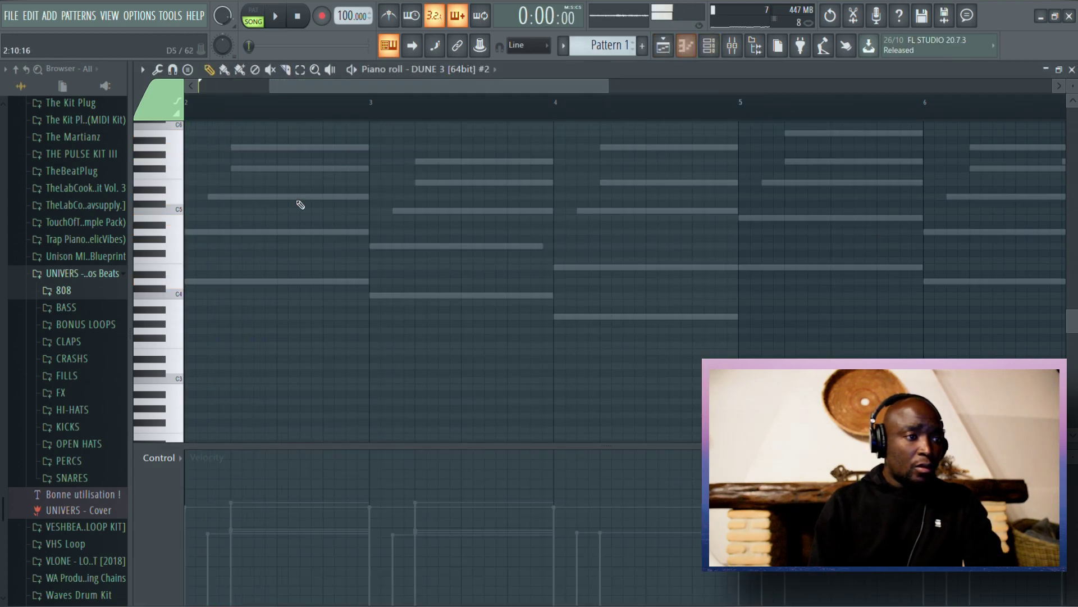
scroll(201, 251, "up", 2)
left_click_drag(278, 96, 207, 94)
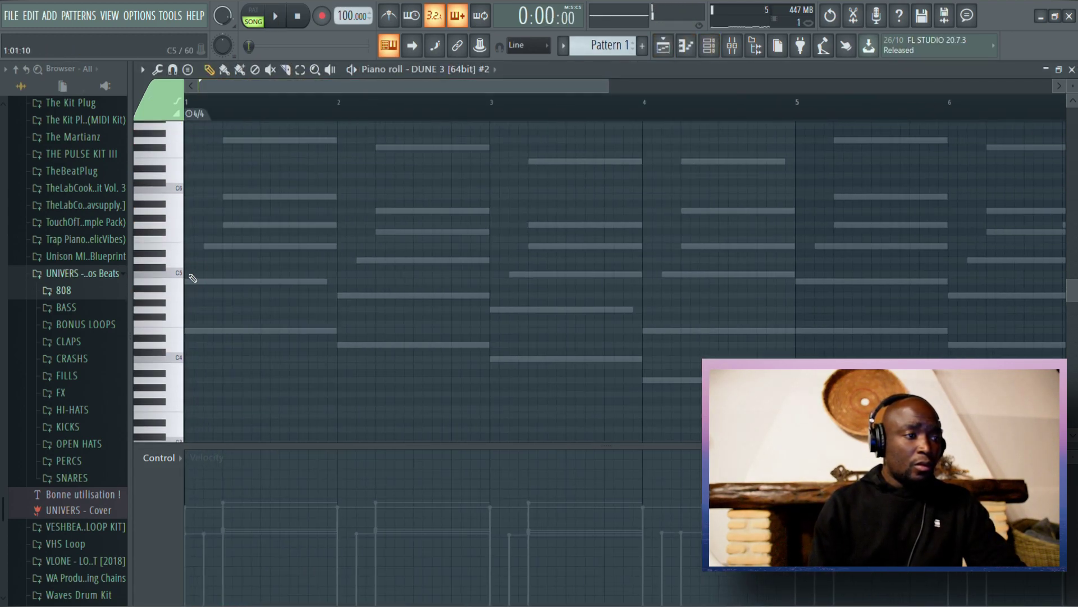
scroll(208, 264, "up", 4)
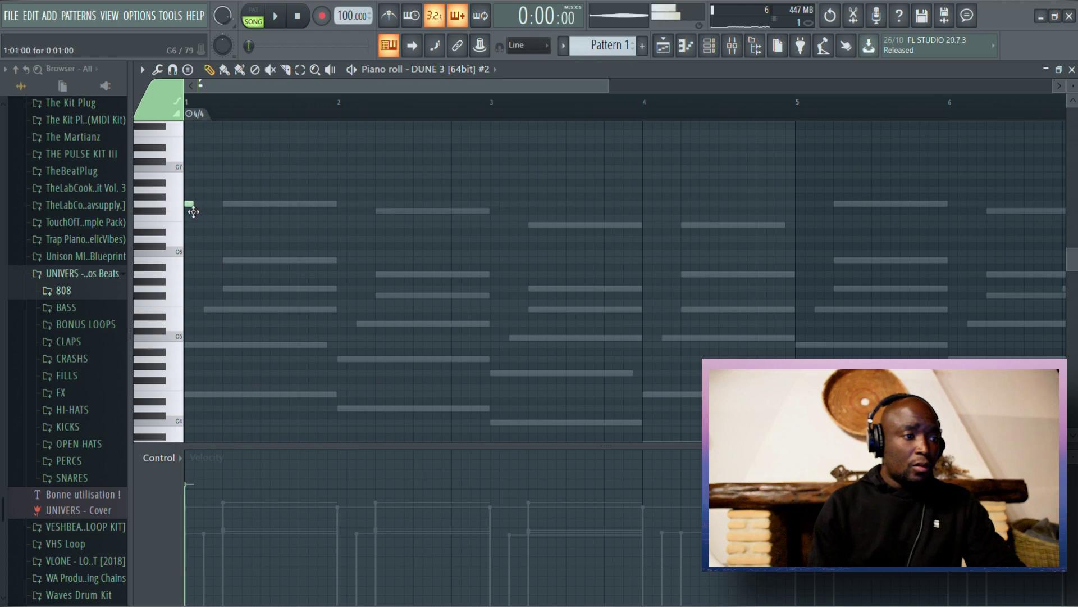
key("space")
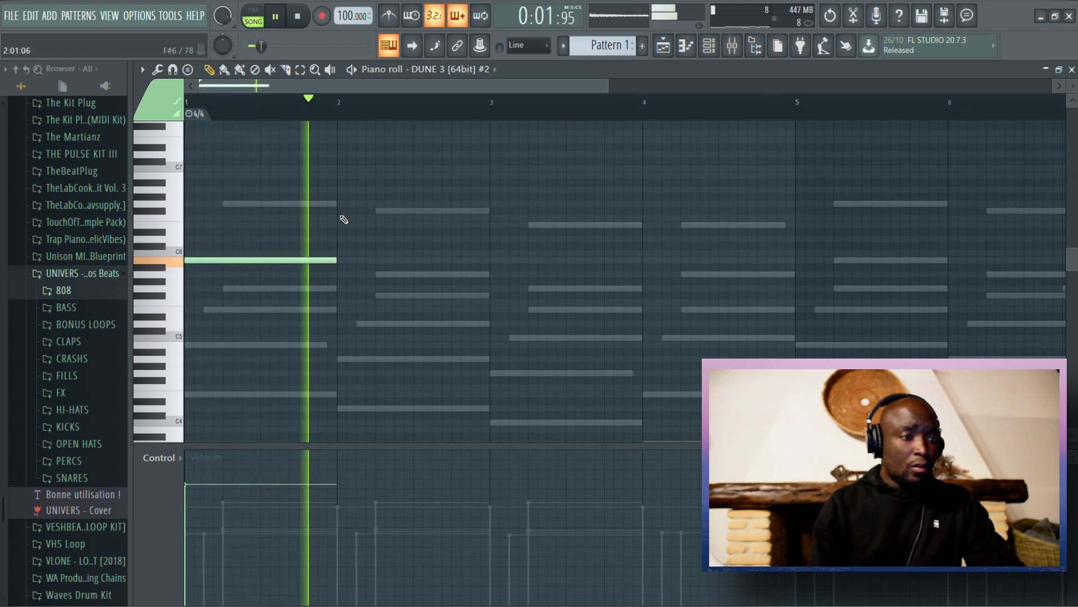
Add a one-bar F#6 note across bar 2 of the DUNE 3 #2 part and play it back.
left_click(343, 214)
key("space")
key("space")
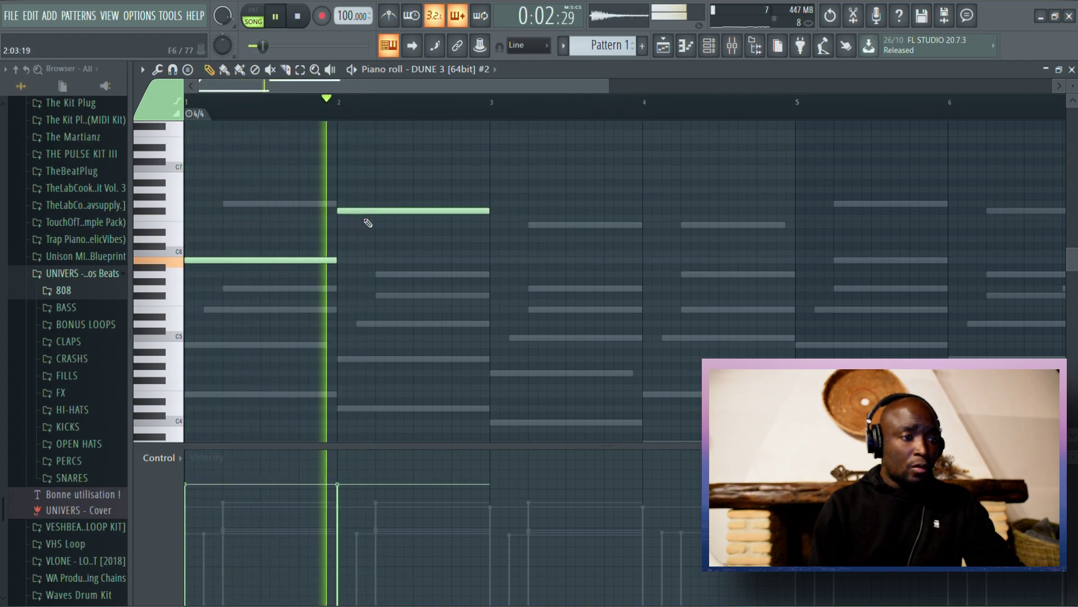
key("space")
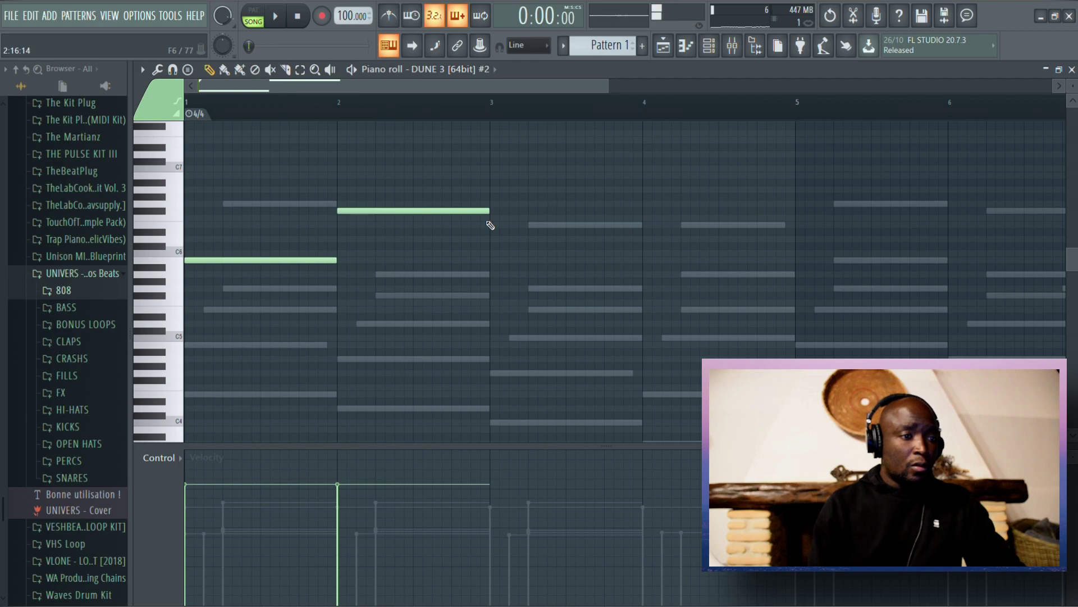
Add a one-bar E6 note across bar 3 and a half-bar A5 note at the start of bar 4.
left_click(489, 226)
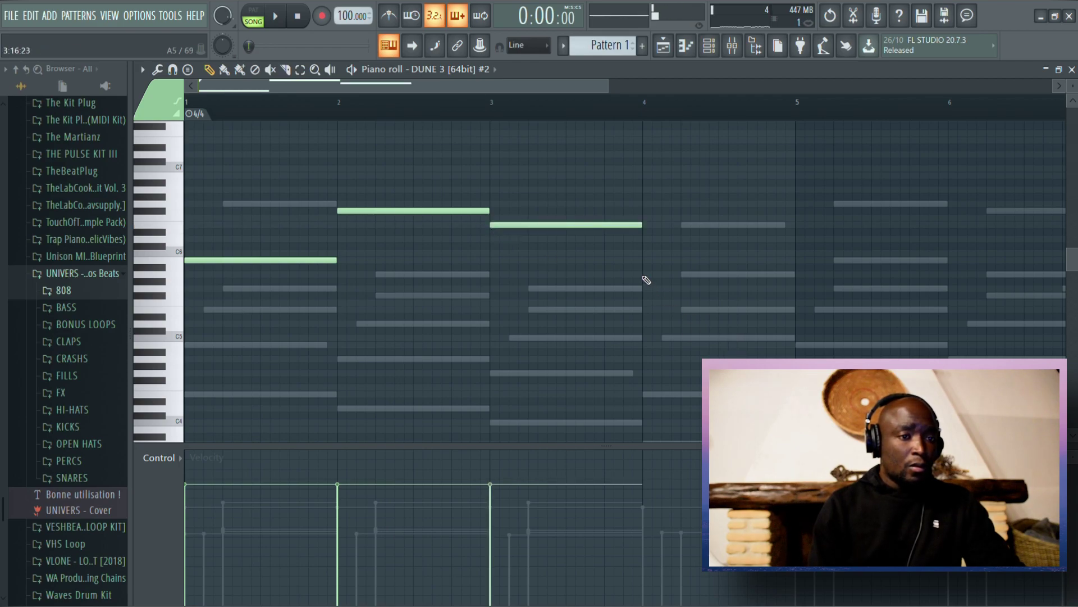
key("space")
left_click_drag(795, 275, 725, 278)
left_click(709, 45)
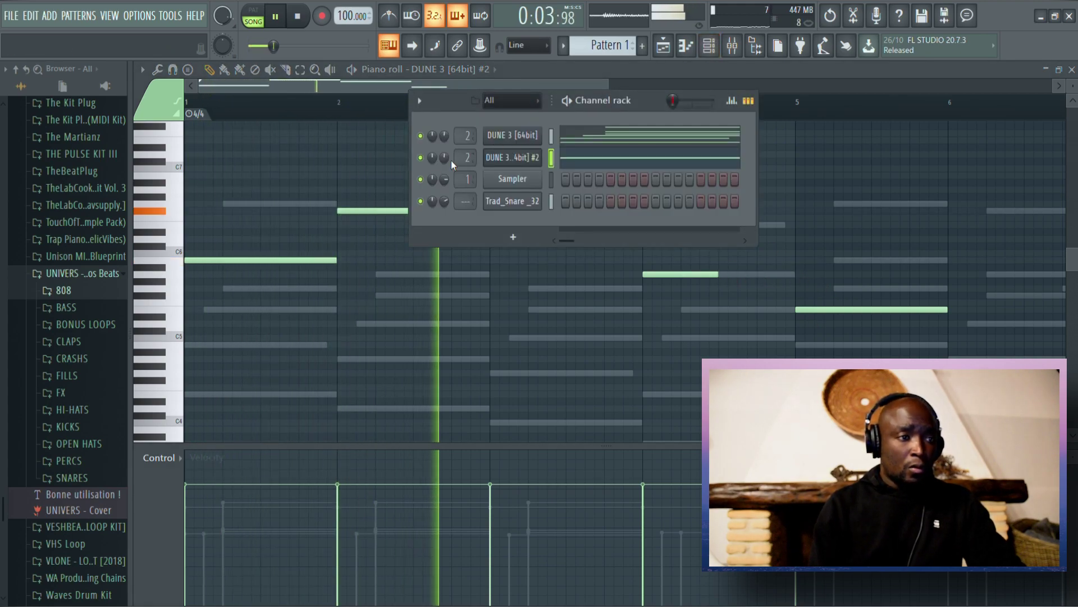
left_click_drag(397, 88, 497, 106)
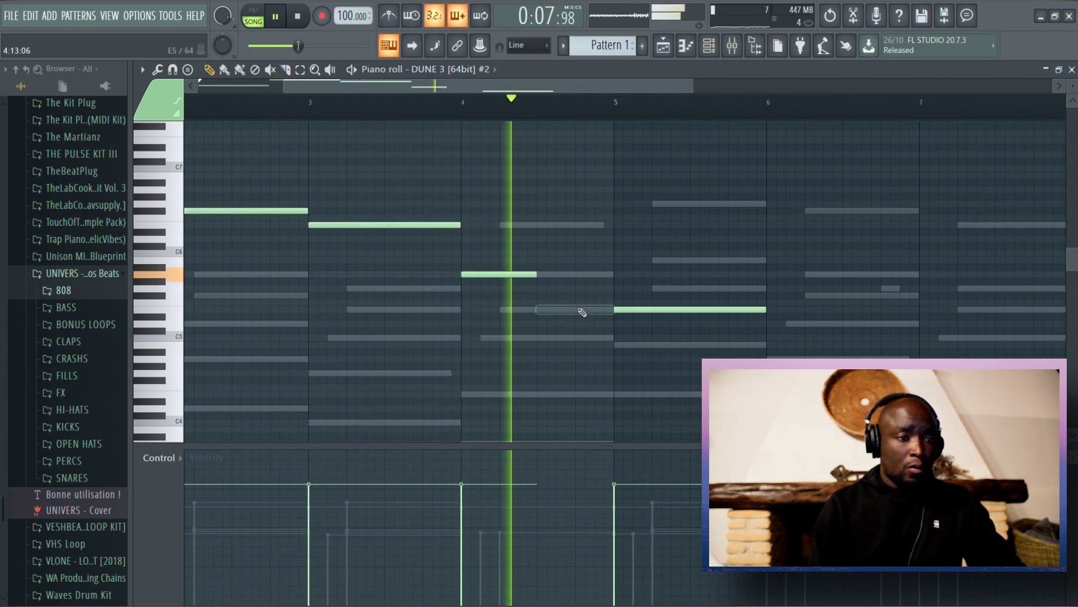
Remove the E5 note from bar 5, place a one-beat E5 note at the end of bar 4 and play it back.
right_click(650, 310)
left_click(579, 309)
left_click_drag(649, 309, 615, 311)
key("space")
key("space")
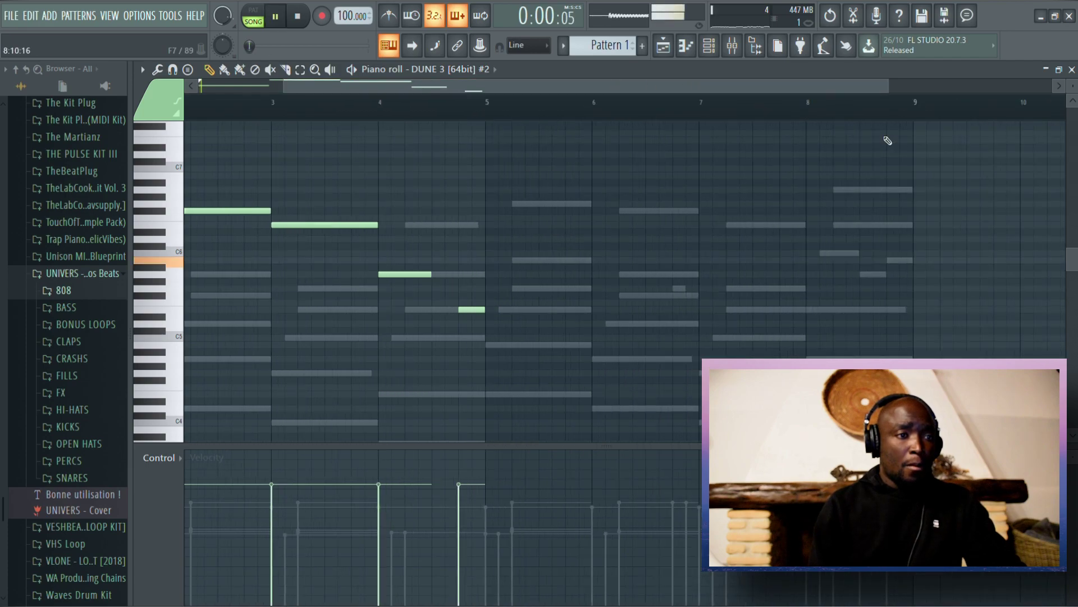
scroll(447, 75, "down", 3)
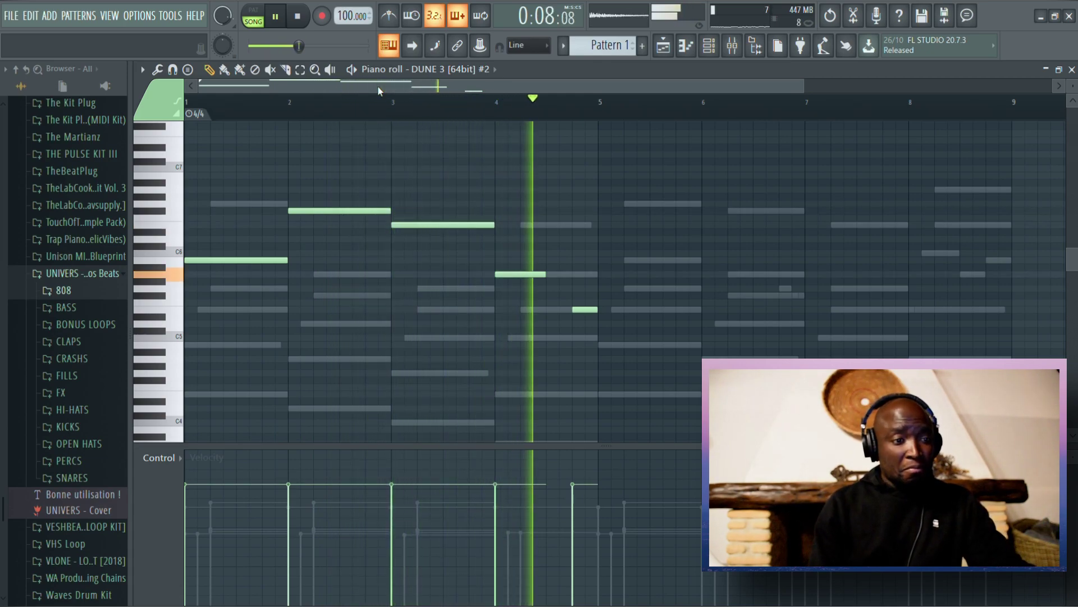
key("space")
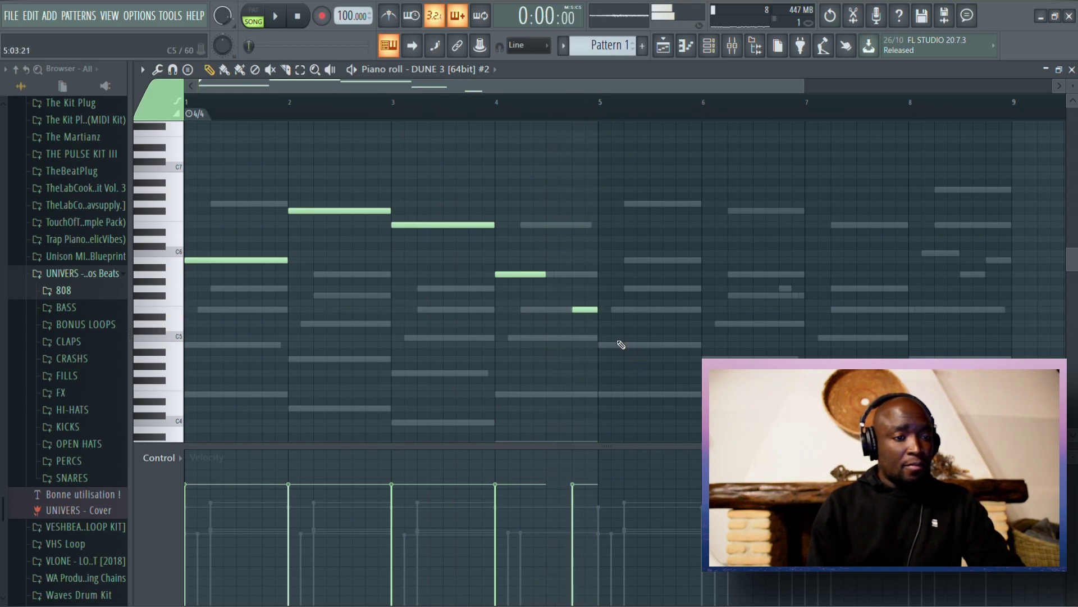
Duplicate the four-bar DUNE 3 #2 phrase into bars 5 to 8 and deselect the copied notes.
key("ctrl+b")
key("space")
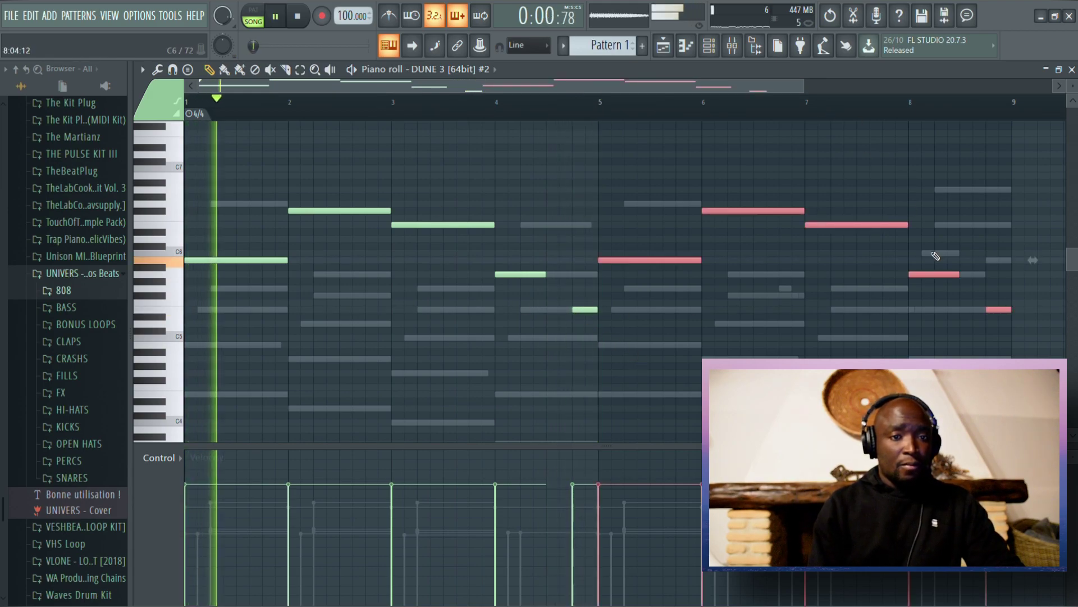
left_click(1008, 353)
Replace the last one-beat E5 note of bar 8 with a one-beat A6 note and play back the phrase.
key("space")
right_click(999, 309)
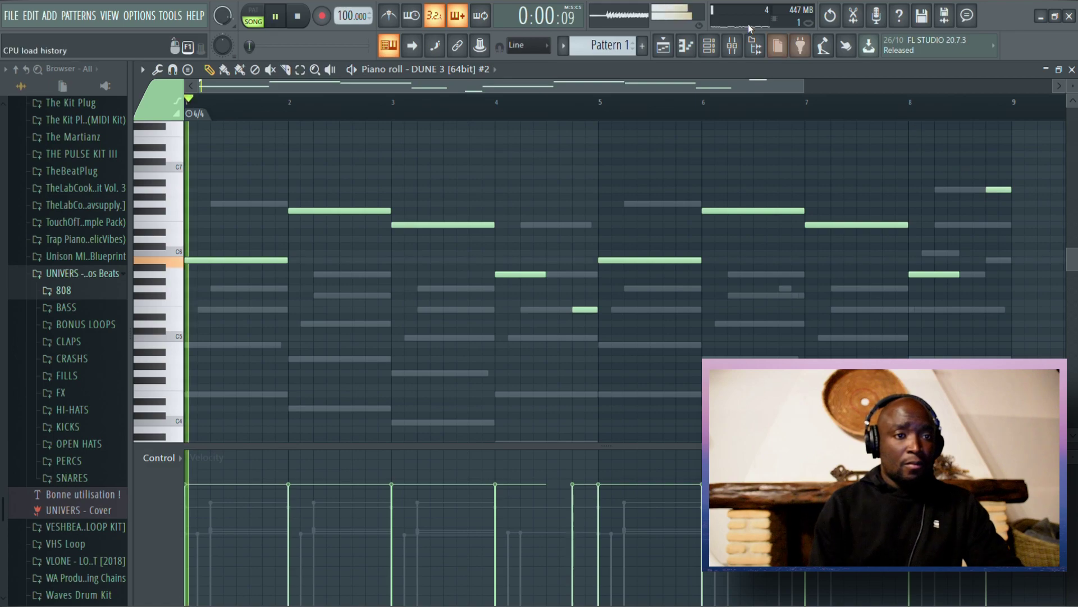
key("F6")
key("F6")
key("space")
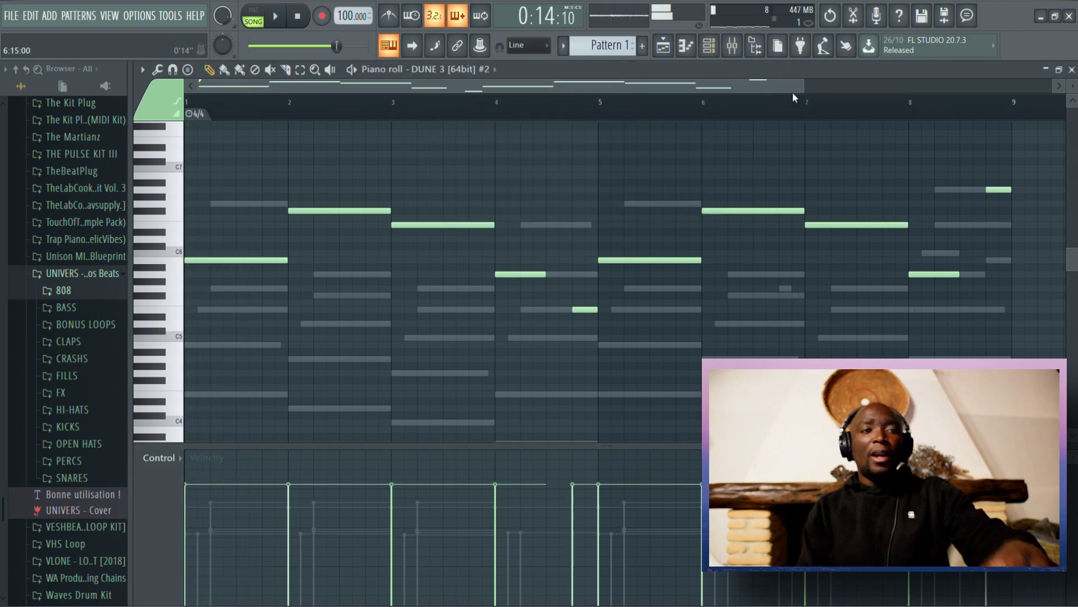
Transpose all notes of the DUNE 3 #2 part down one octave and play it back.
key("space")
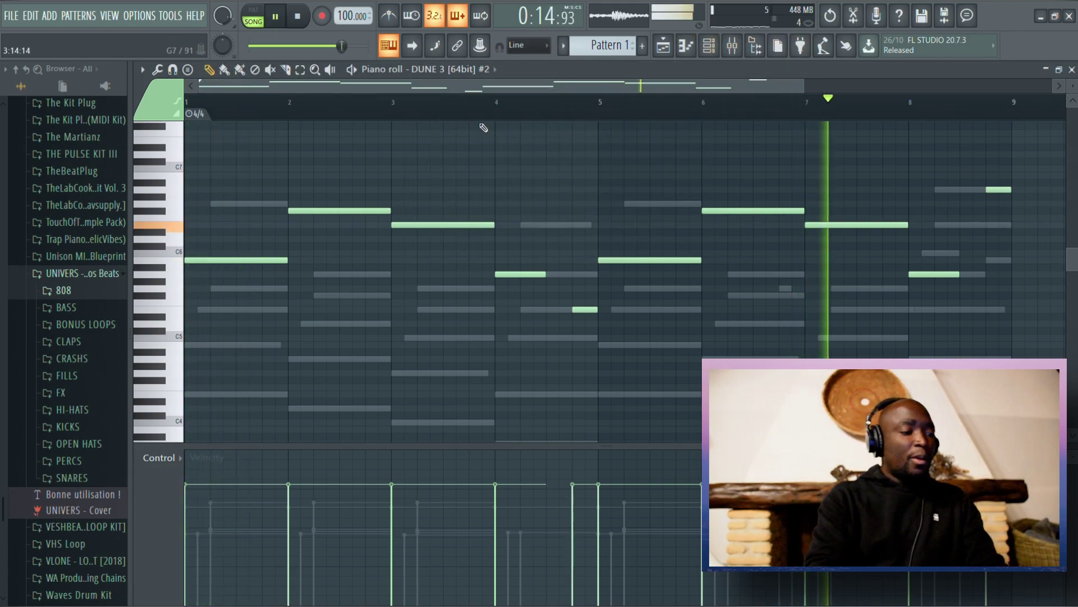
key("ctrl+Down")
key("space")
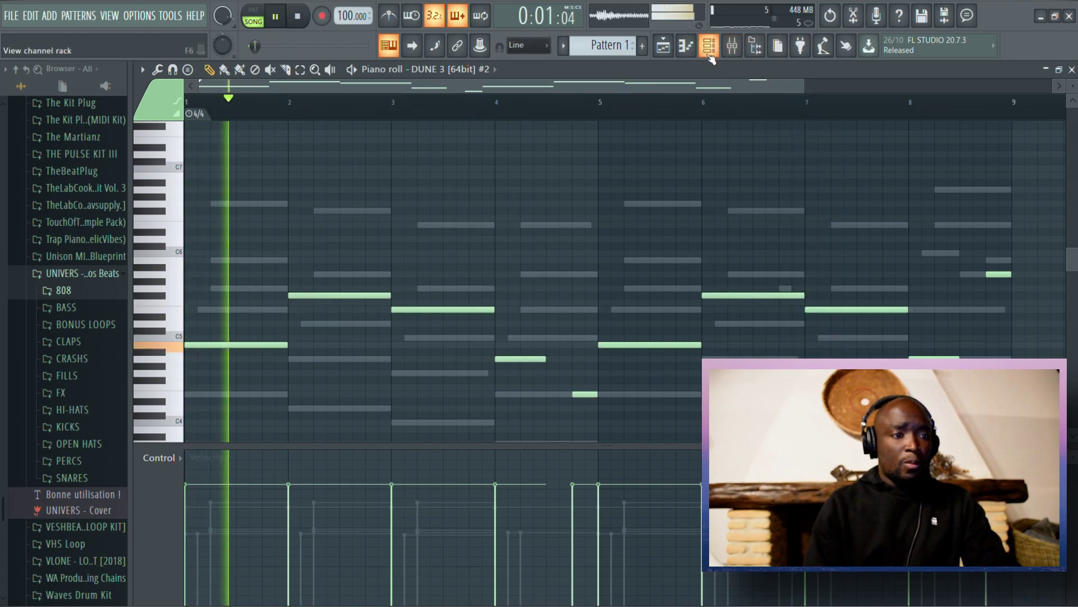
Route the DUNE 3 #2 channel to mixer track 3 and lower that track's fader.
key("F6")
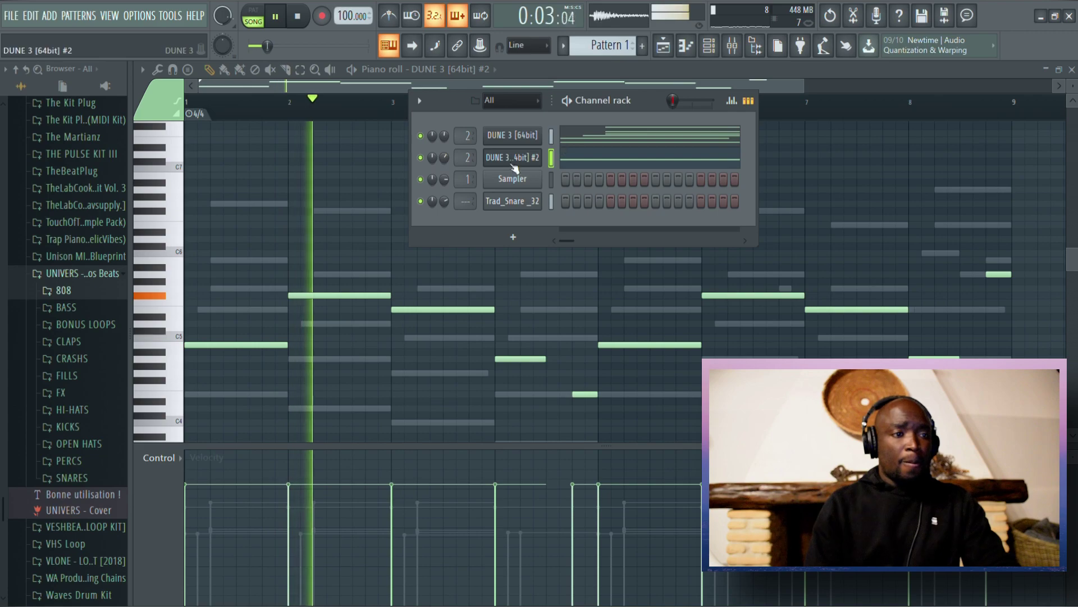
left_click(513, 157)
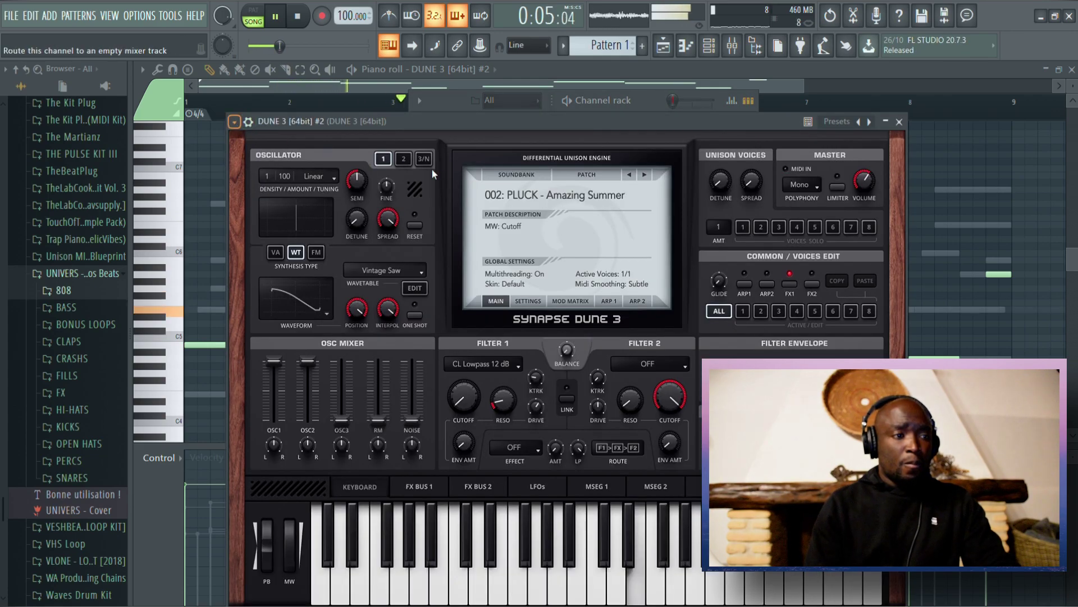
key("F9")
left_click_drag(291, 378, 291, 372)
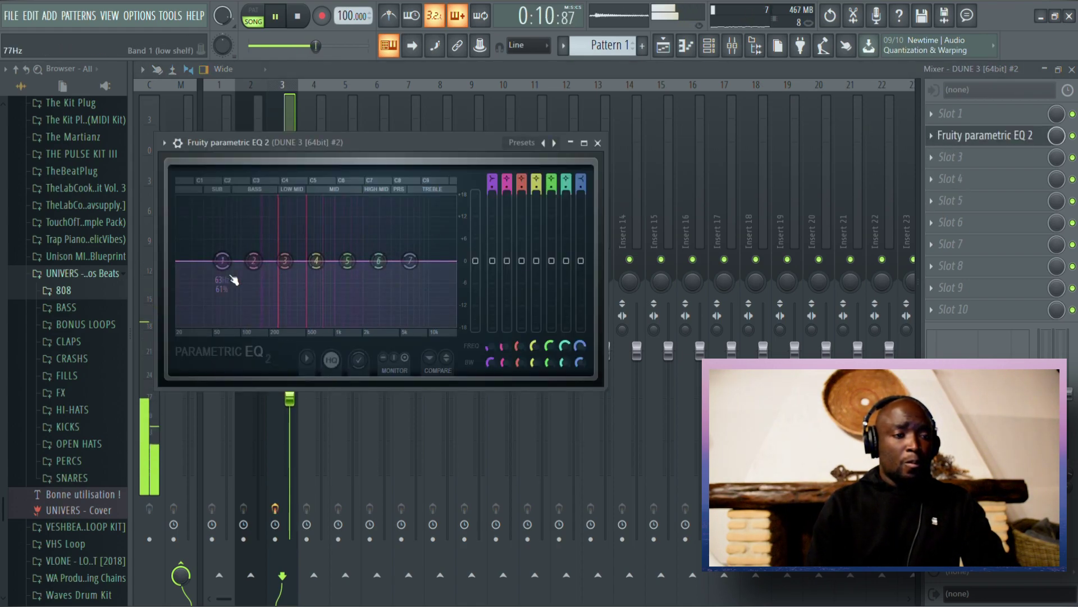
Pull band 1 of Fruity parametric EQ 2 fully down at about 100 Hz and return to the piano roll.
left_click_drag(223, 261, 249, 325)
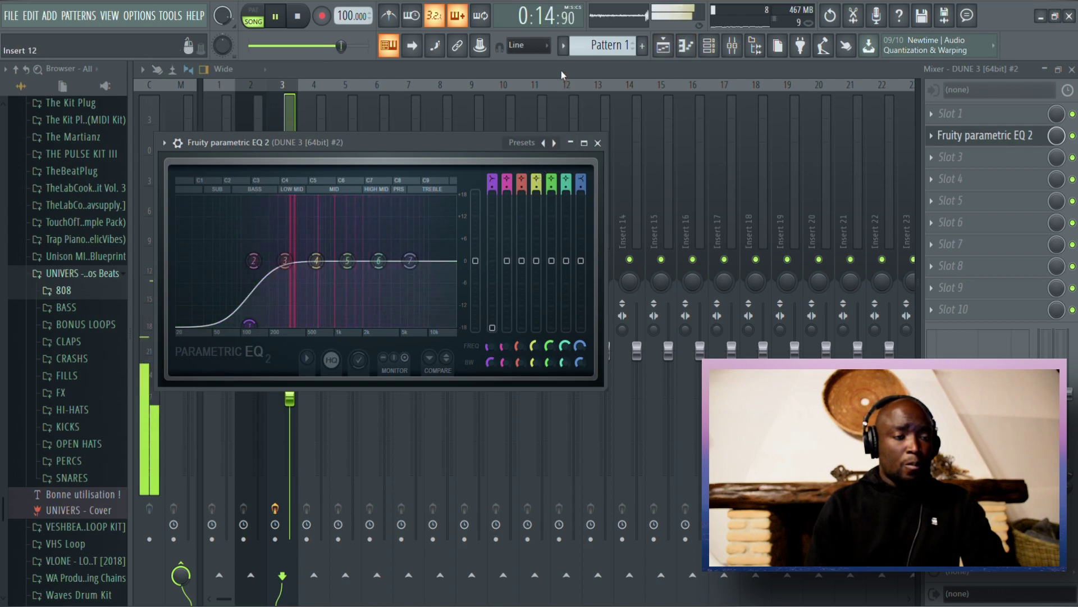
key("Escape")
left_click(686, 45)
Shorten the F#5 note in bar 6 to half a bar and follow it with half-beat F#5, G5 and F#5 notes.
key("space")
left_click(600, 103)
key("space")
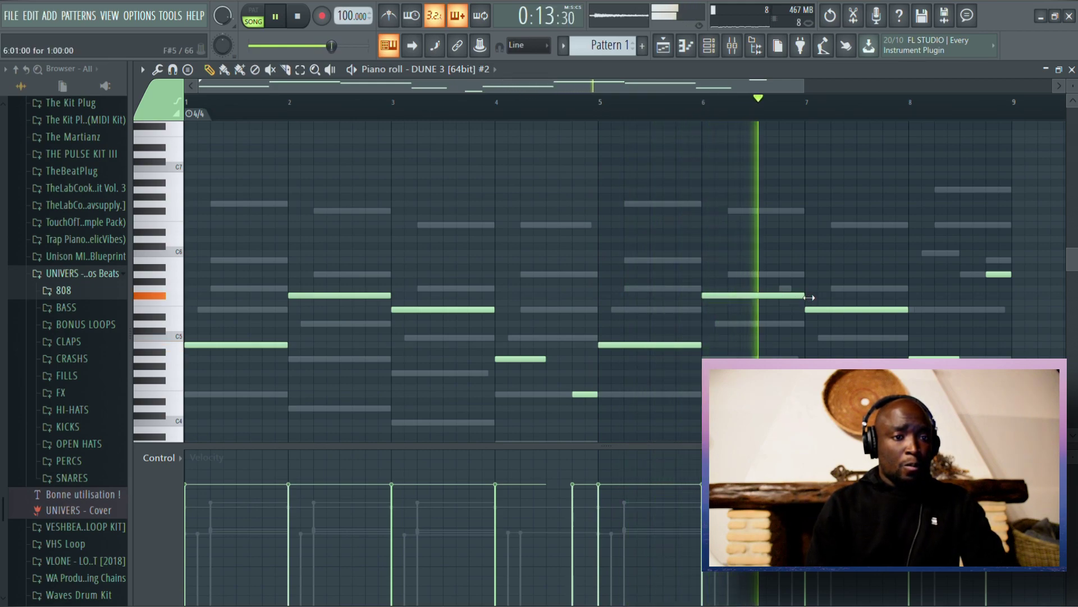
key("space")
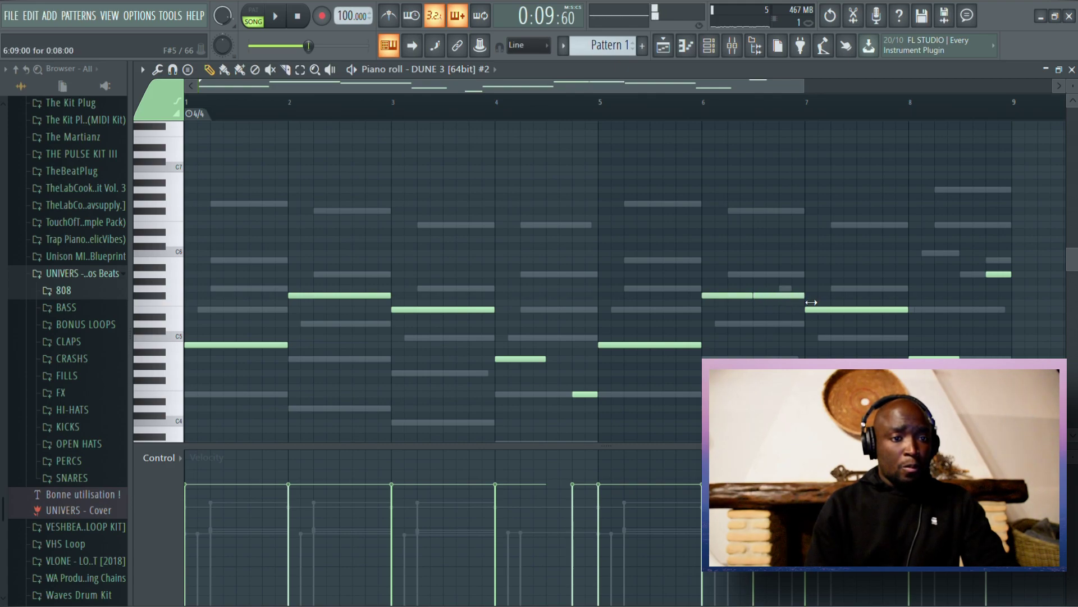
left_click_drag(780, 282, 765, 300)
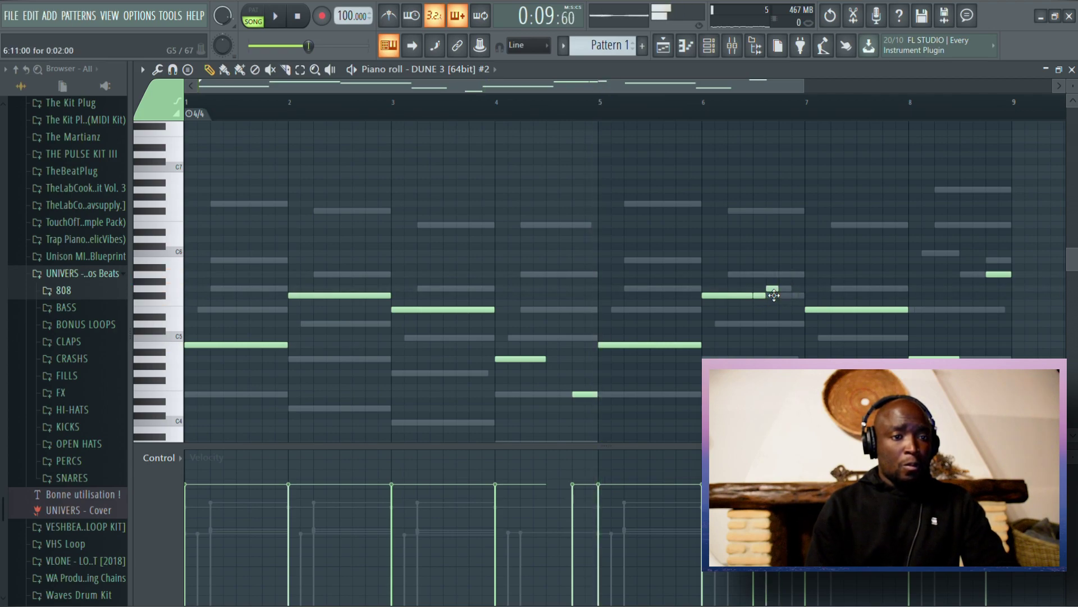
key("space")
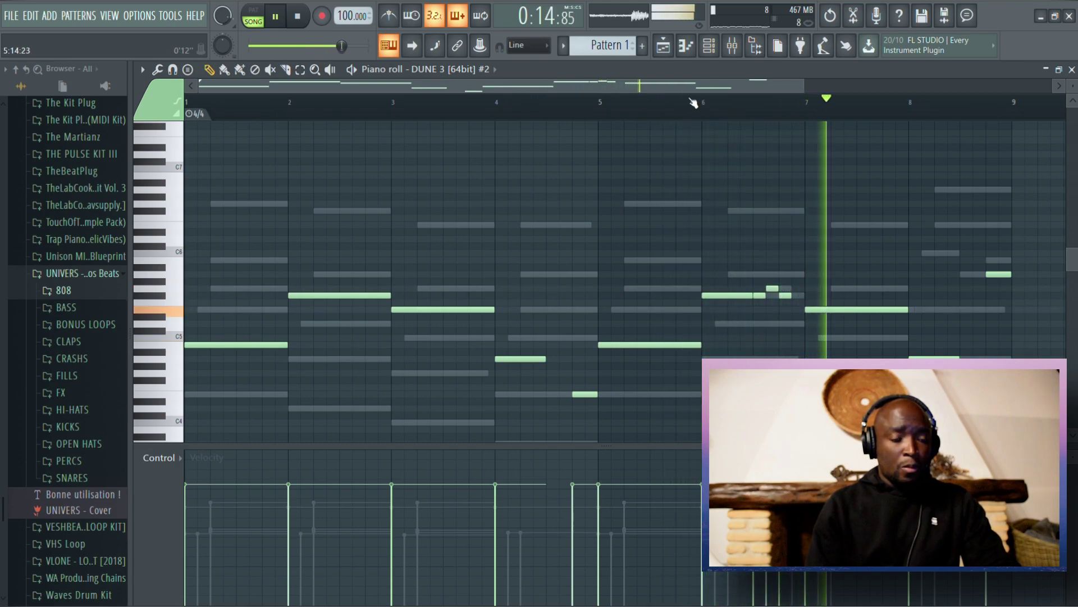
Mute the original DUNE 3 channel and play the DUNE 3 #2 part from bar 6.
key("space")
left_click(709, 45)
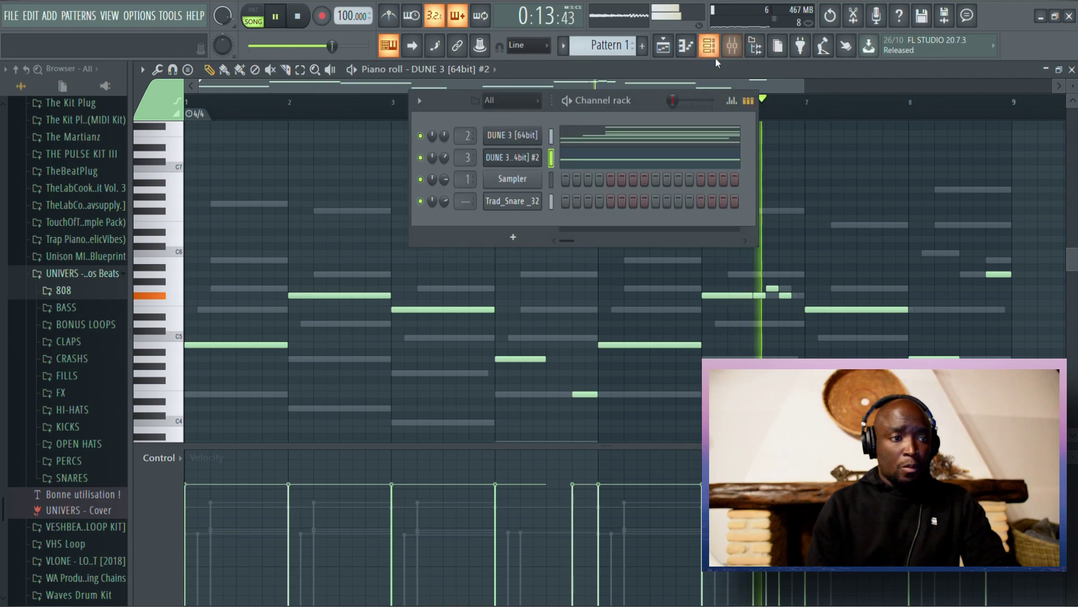
key("space")
left_click(777, 77)
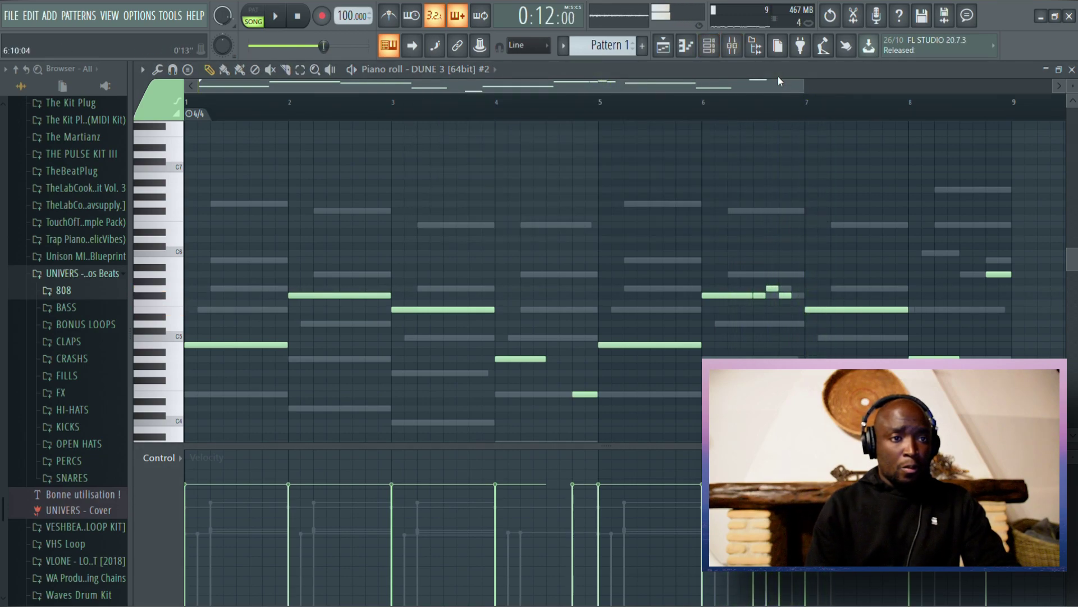
key("space")
left_click(710, 45)
left_click(421, 136)
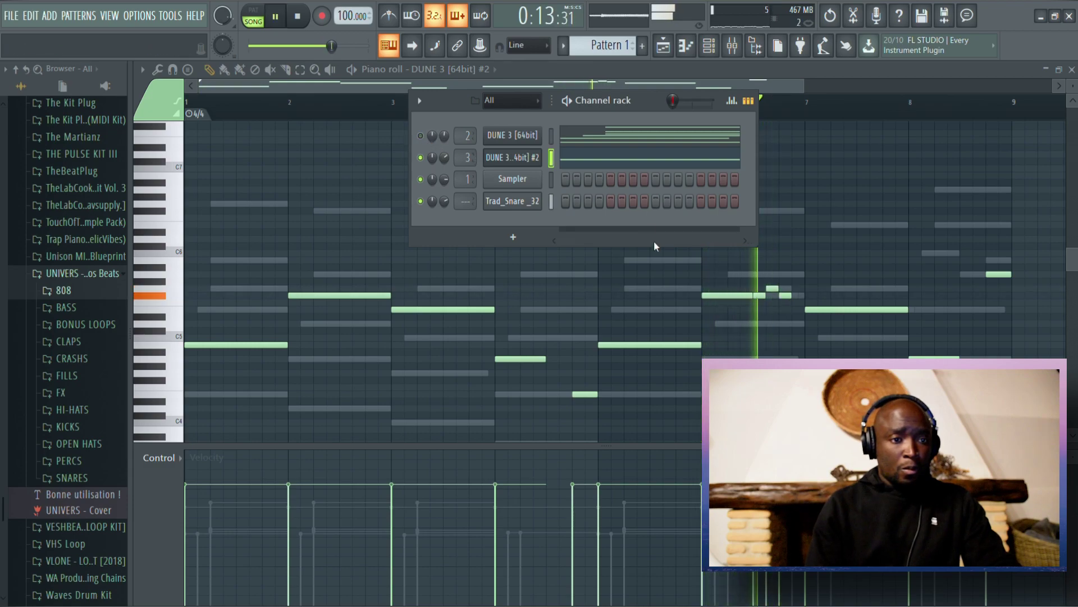
Delete the first half-beat F#5 note in bar 6 and try a G5, G5, F#5 ending for the bar.
left_click(770, 301)
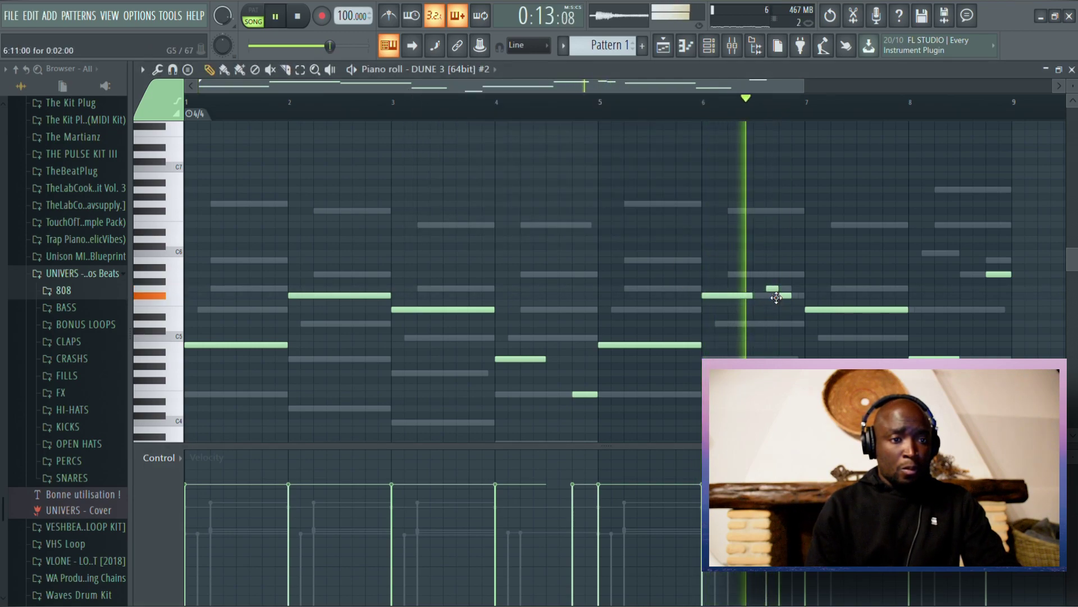
right_click(775, 296)
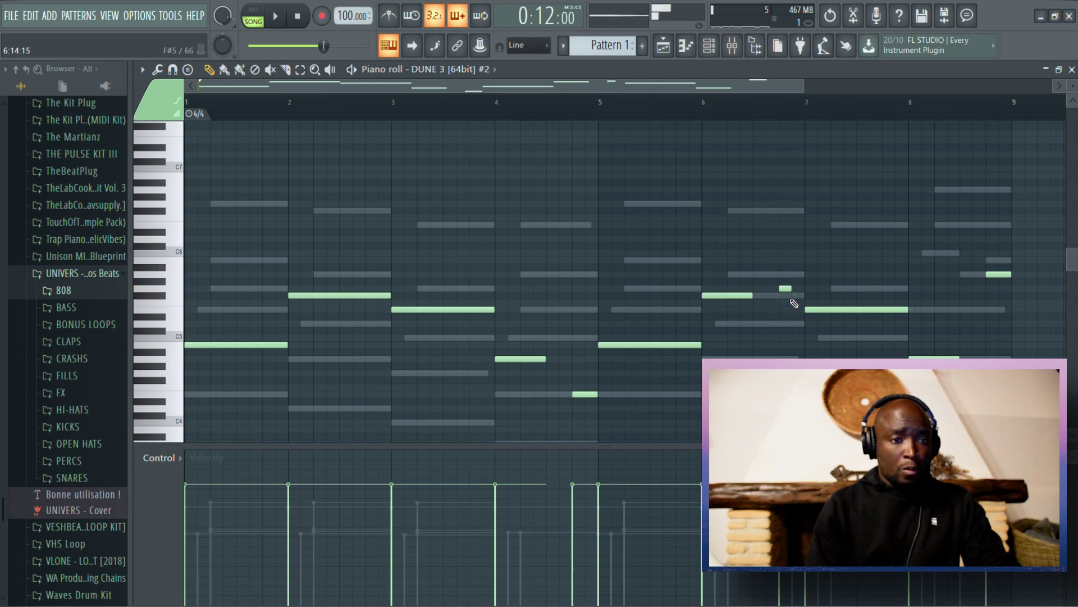
key("space")
left_click(771, 289)
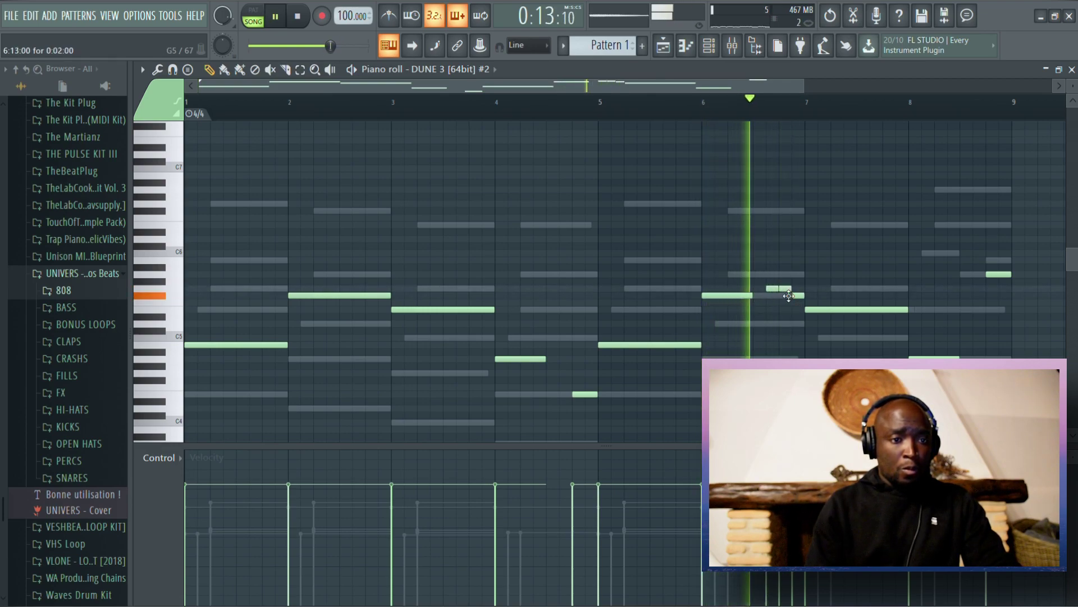
key("space")
key("space")
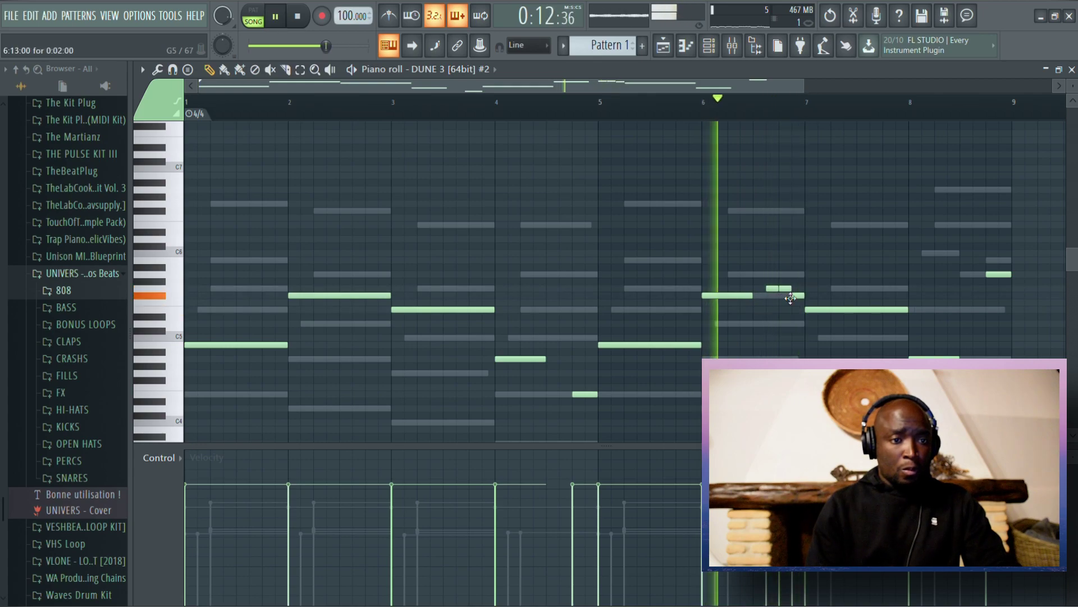
Change the three half-beat notes ending bar 6 to G5, F#5, F#5 and audition them.
key("space")
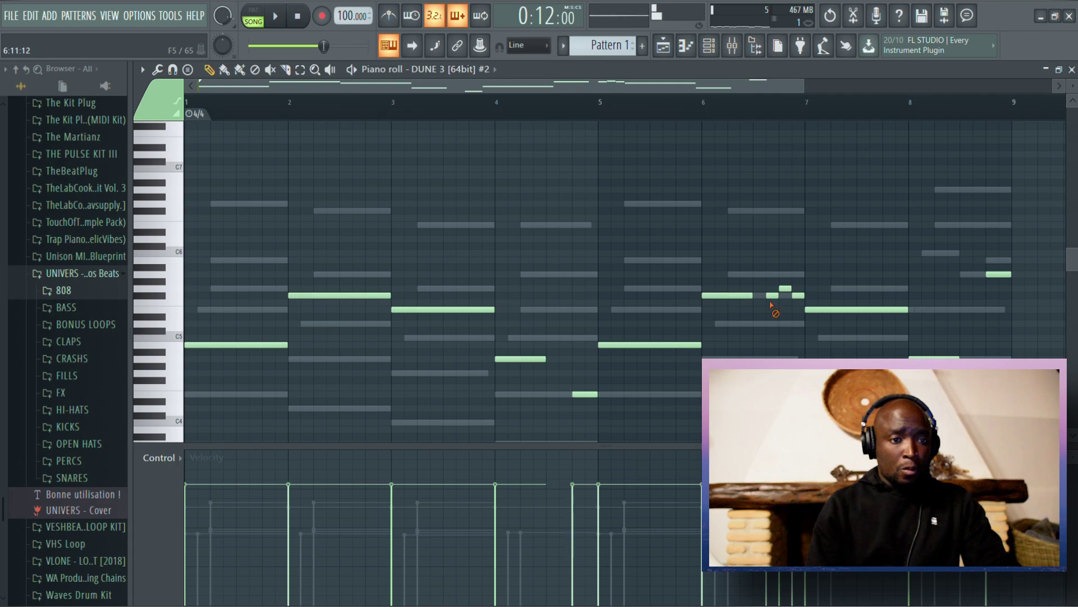
key("space")
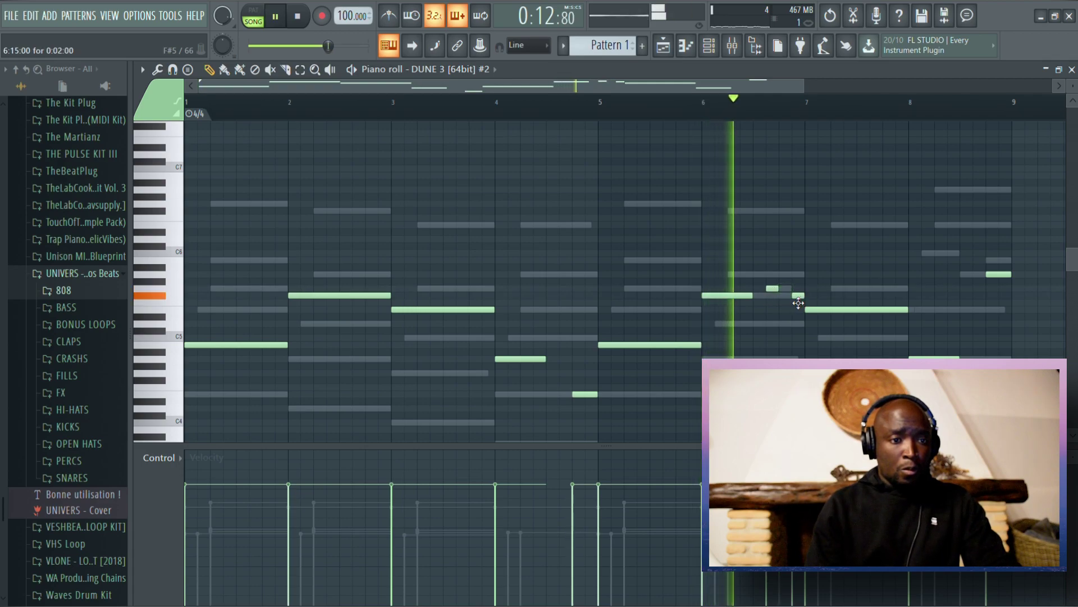
left_click(796, 296)
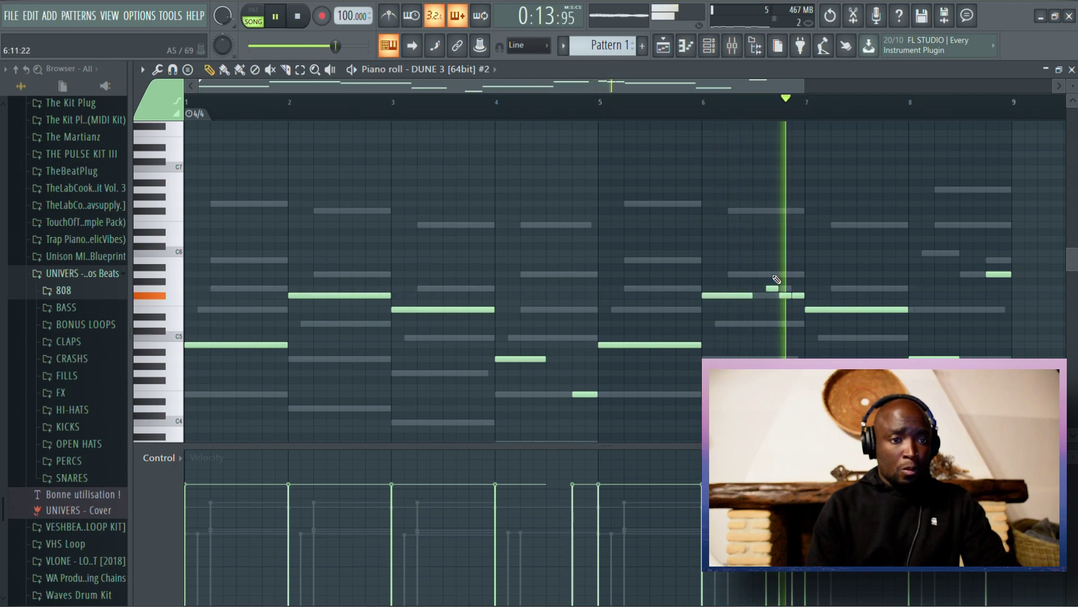
key("space")
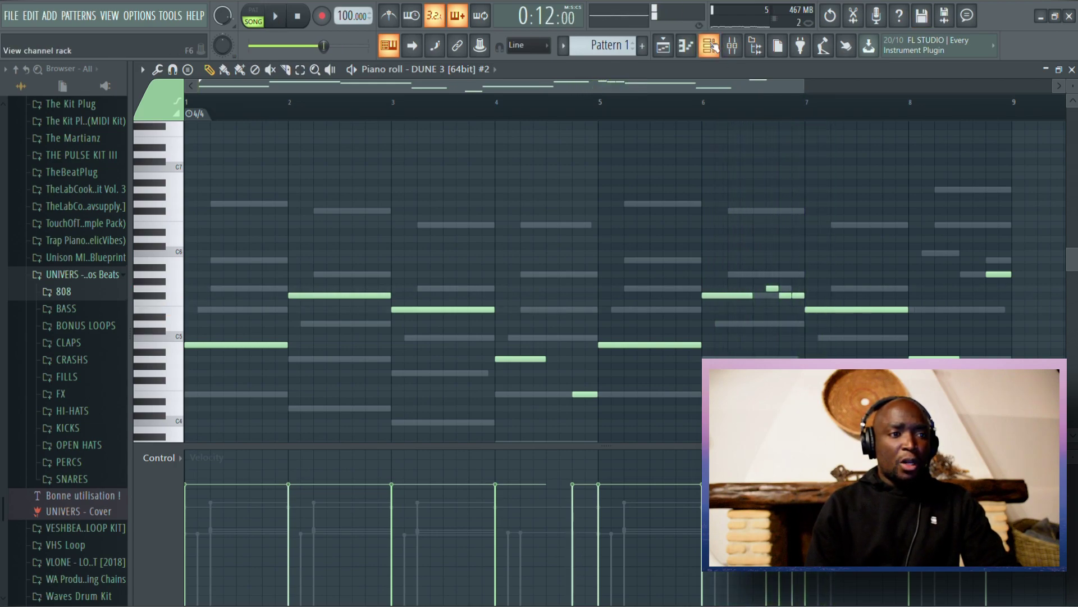
Unmute the original DUNE 3 channel and play both parts together from bar 6.
key("space")
left_click(709, 49)
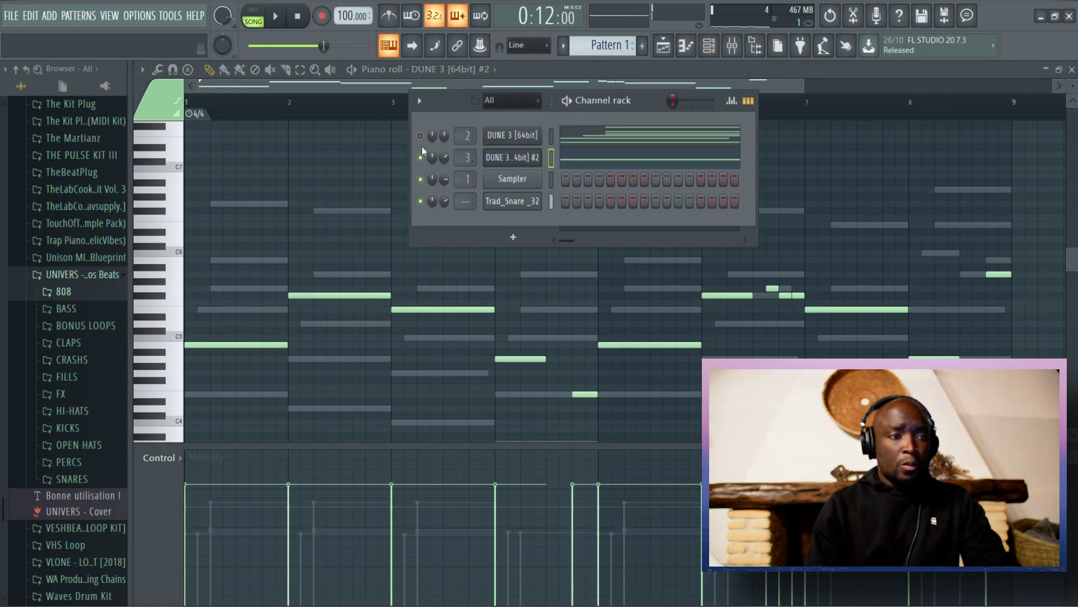
left_click_drag(445, 141, 445, 145)
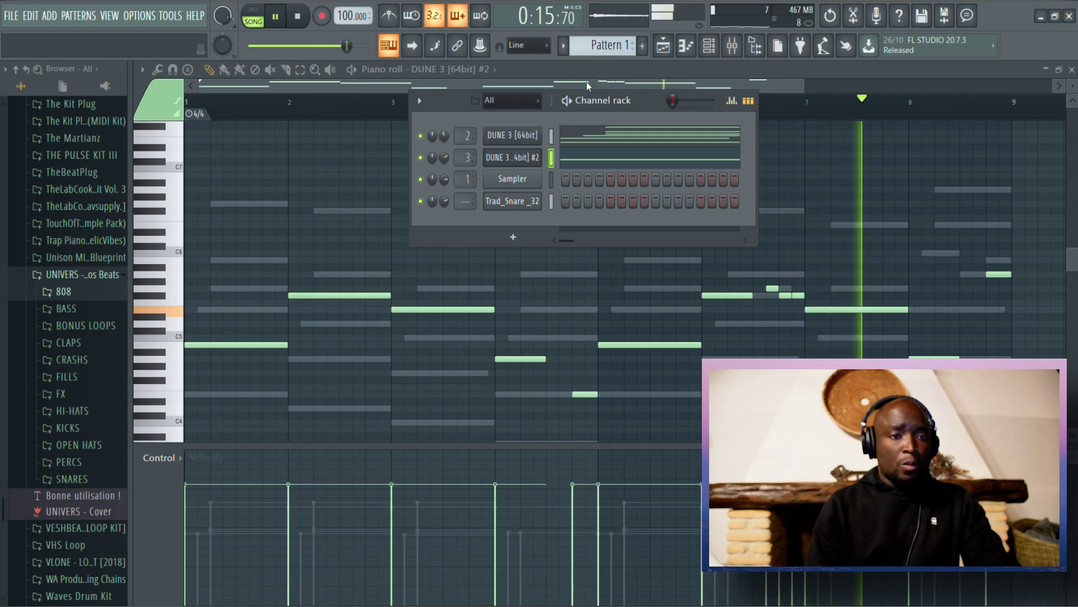
key("F6")
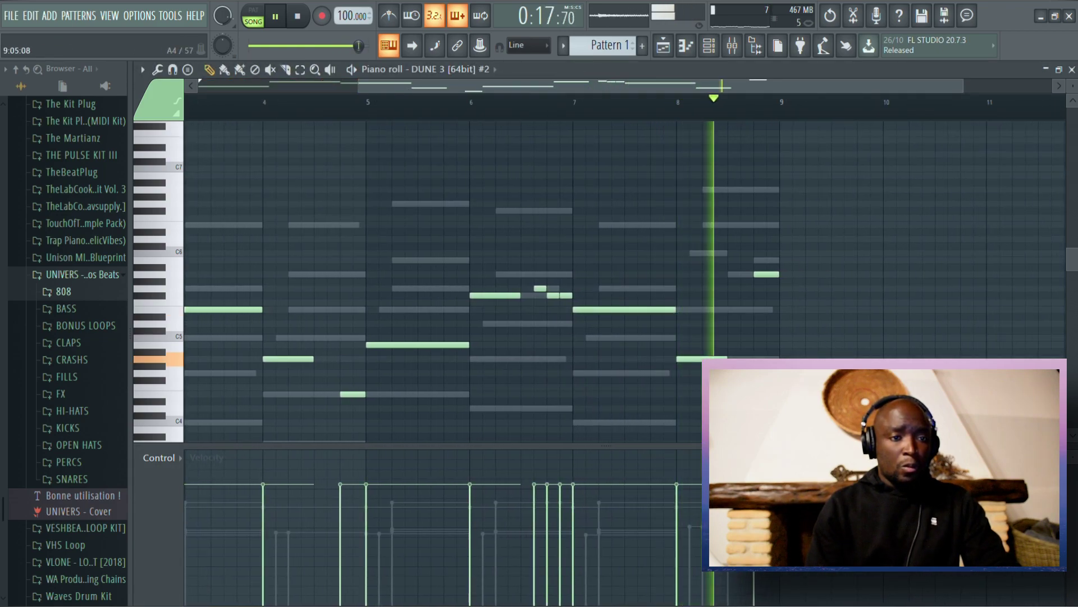
Shorten the last A5 note of bar 8 to half a beat, add a half-beat B5 note after it and play it back.
scroll(811, 281, "down", 2)
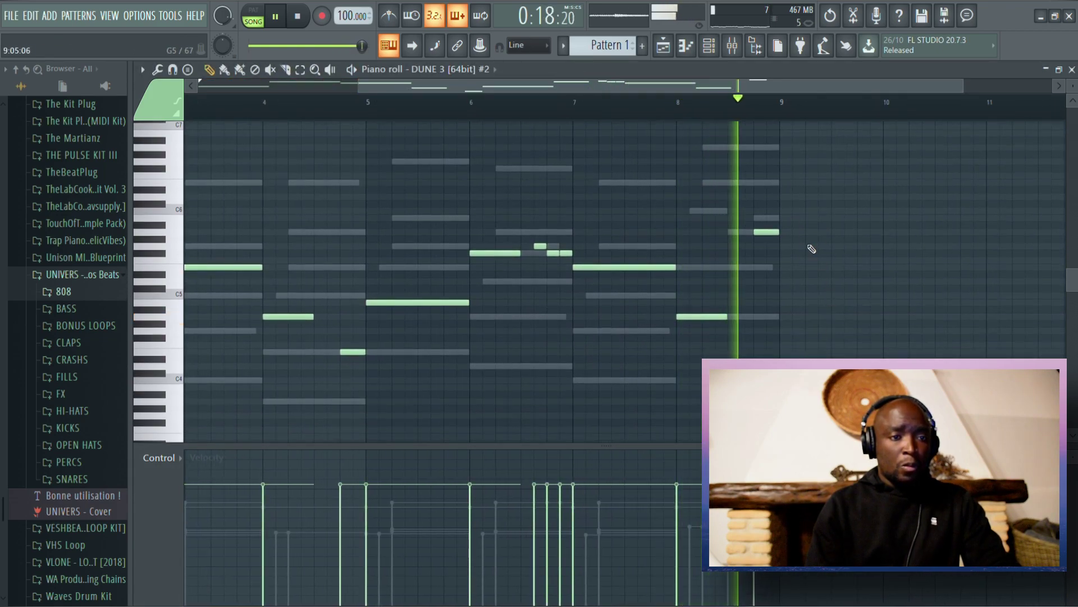
left_click(771, 218)
key("space")
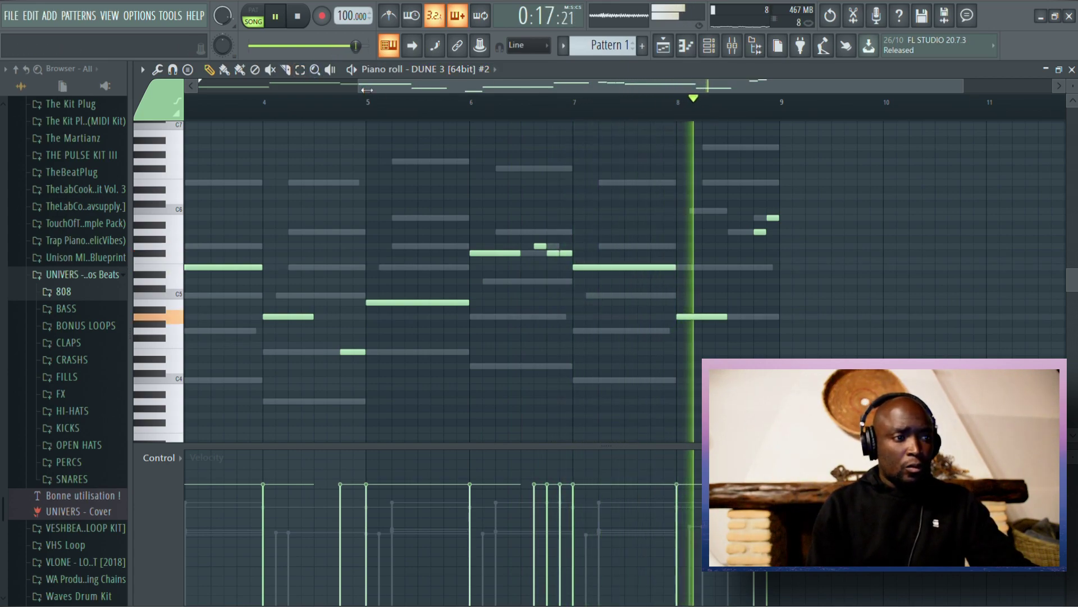
Move the A5 note in bar 8 half a beat earlier, add a half-beat B5 note before the existing B5 and audition the ending.
left_click_drag(367, 90, 200, 90)
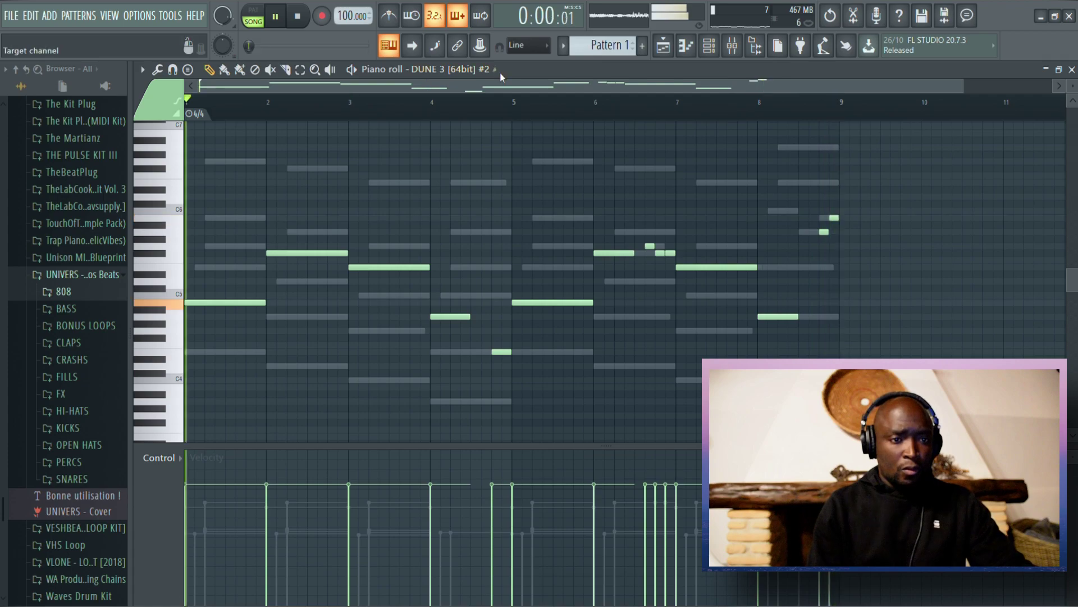
left_click(741, 101)
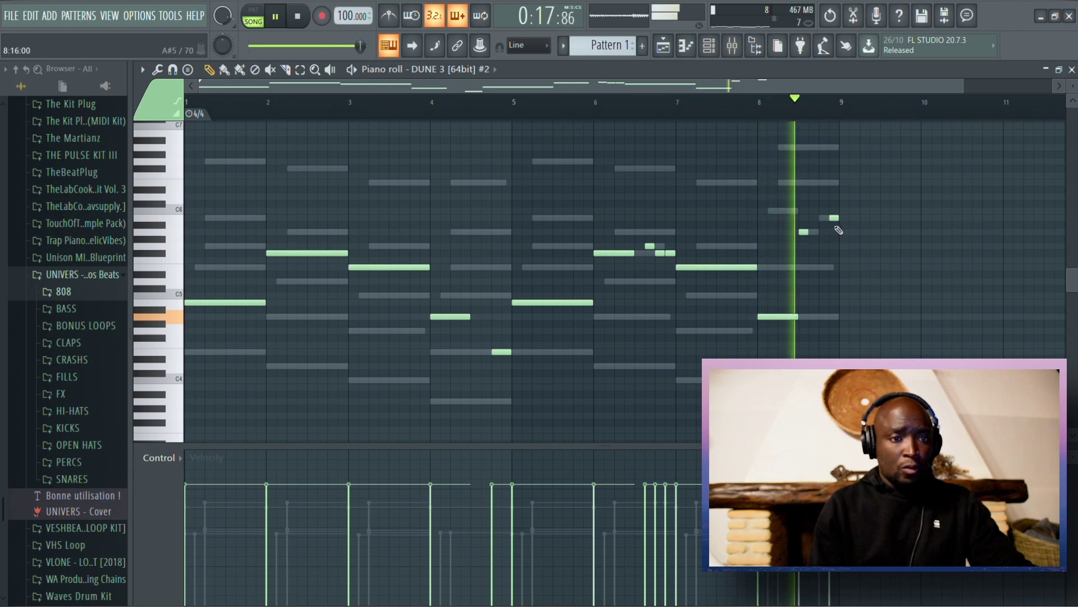
key("space")
left_click_drag(809, 238, 818, 234)
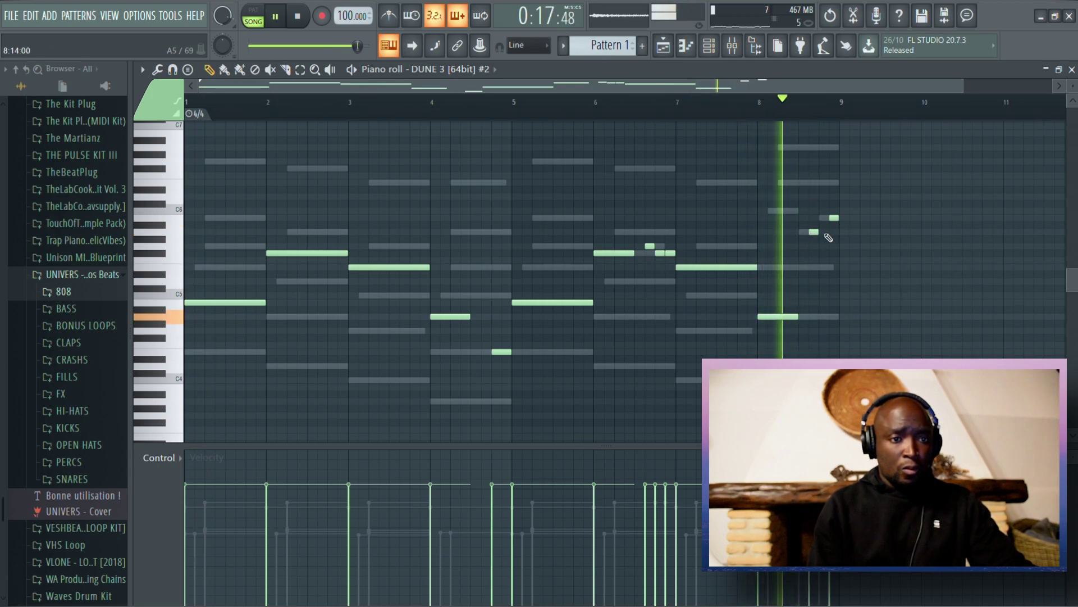
key("space")
key("space")
left_click(833, 219)
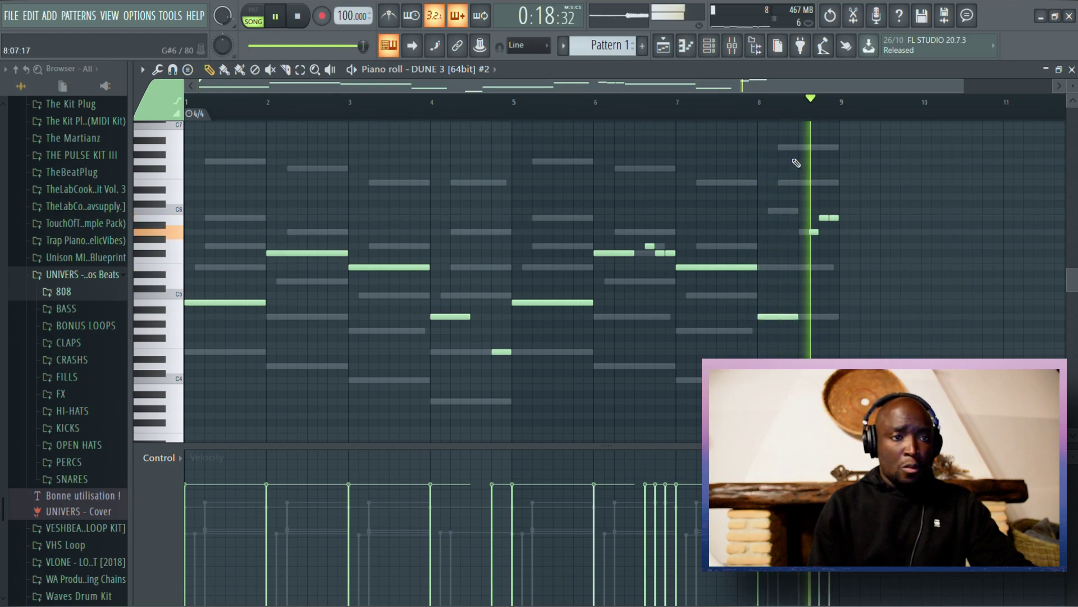
Play the arrangement from the playlist and route the Trad_Snare _32 channel to a free mixer track.
key("F6")
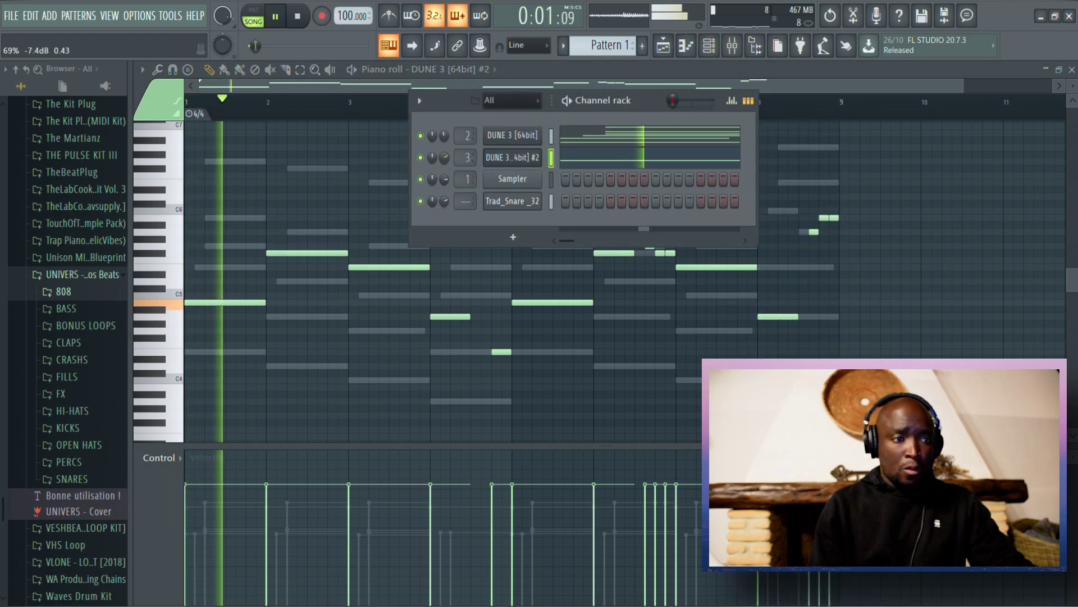
key("F5")
key("F6")
key("space")
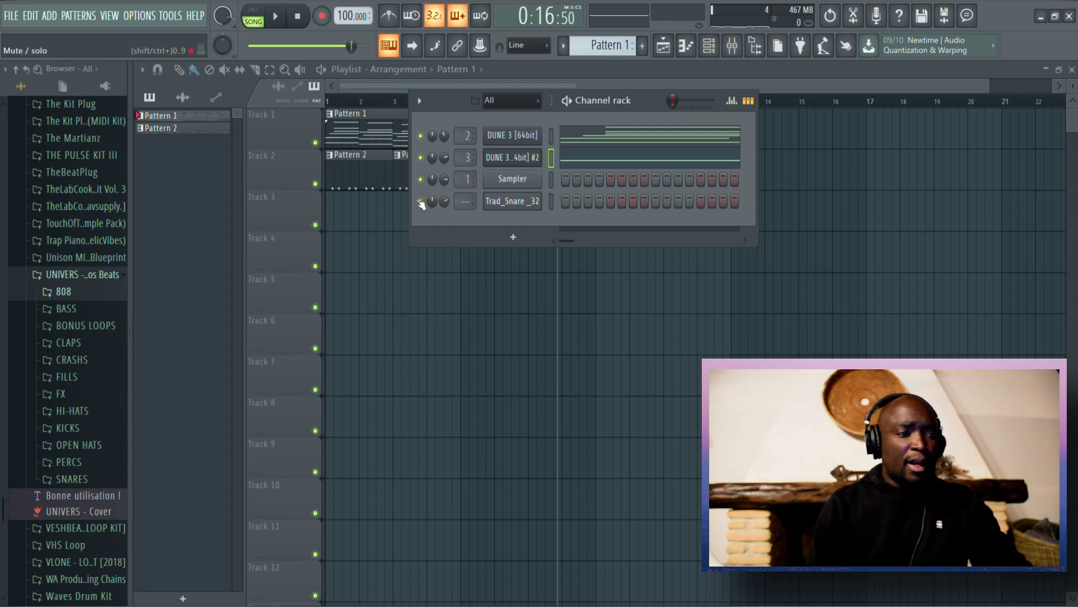
key("space")
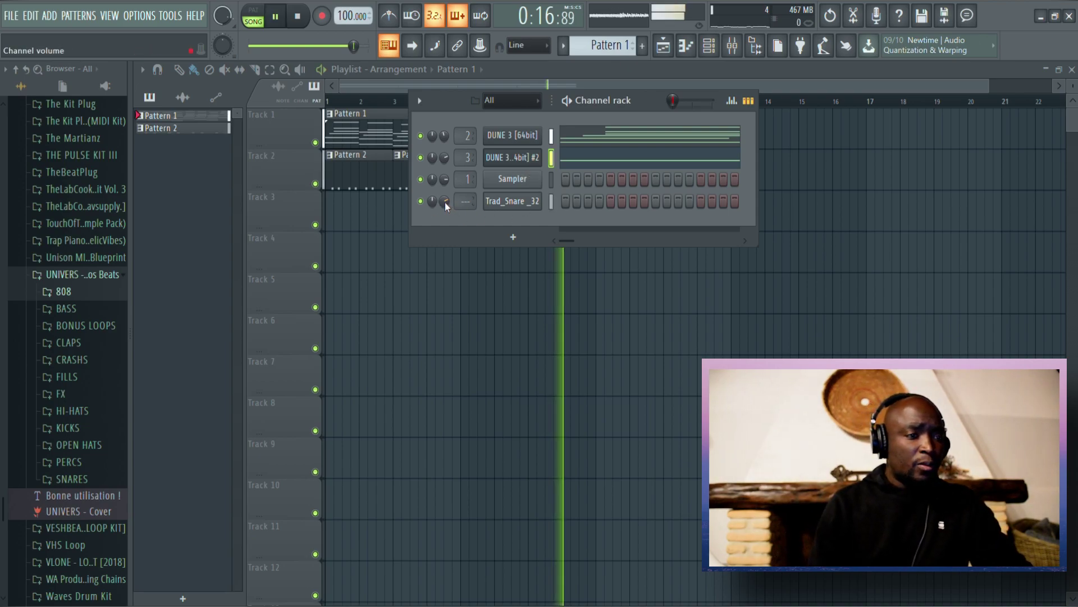
left_click(513, 201)
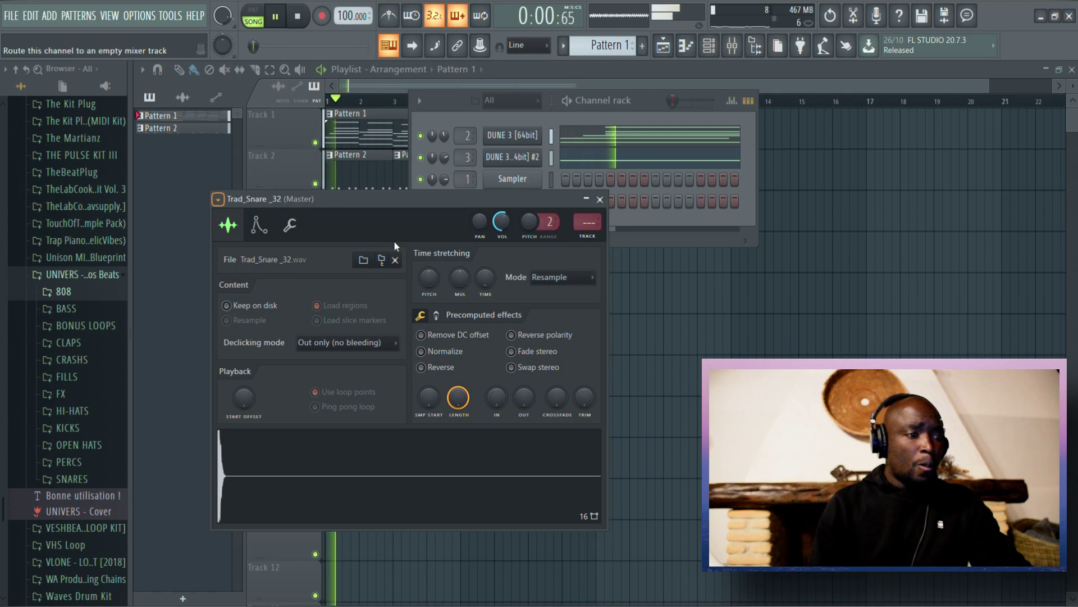
key("ctrl+l")
Stop playback and add the KICK - HIT sample from the UNIVERS kit's KICKS folder as a new channel.
left_click(70, 427)
key("space")
scroll(102, 435, "down", 3)
left_click_drag(81, 269, 789, 236)
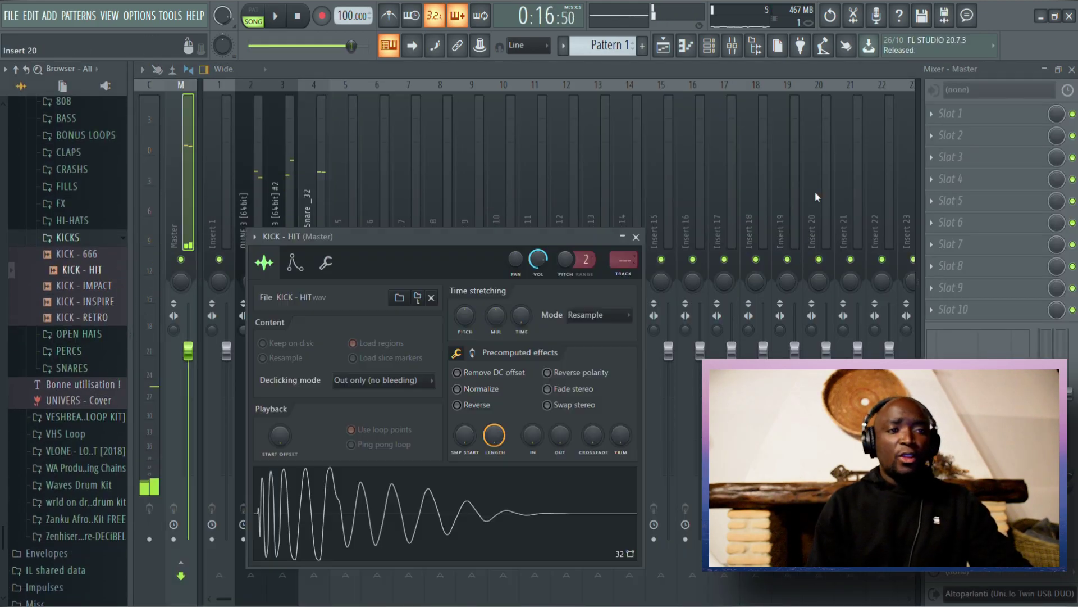
left_click(710, 47)
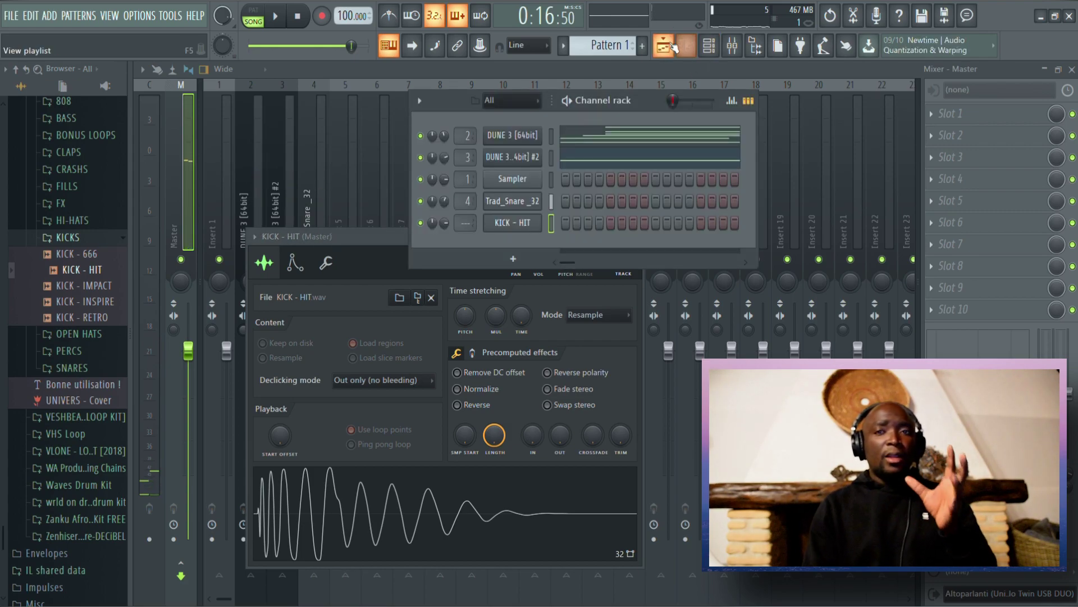
Create Pattern 3 at bar 1 of playlist track 3 and program KICK - HIT on steps 1, 5, 9 and 13.
left_click(675, 47)
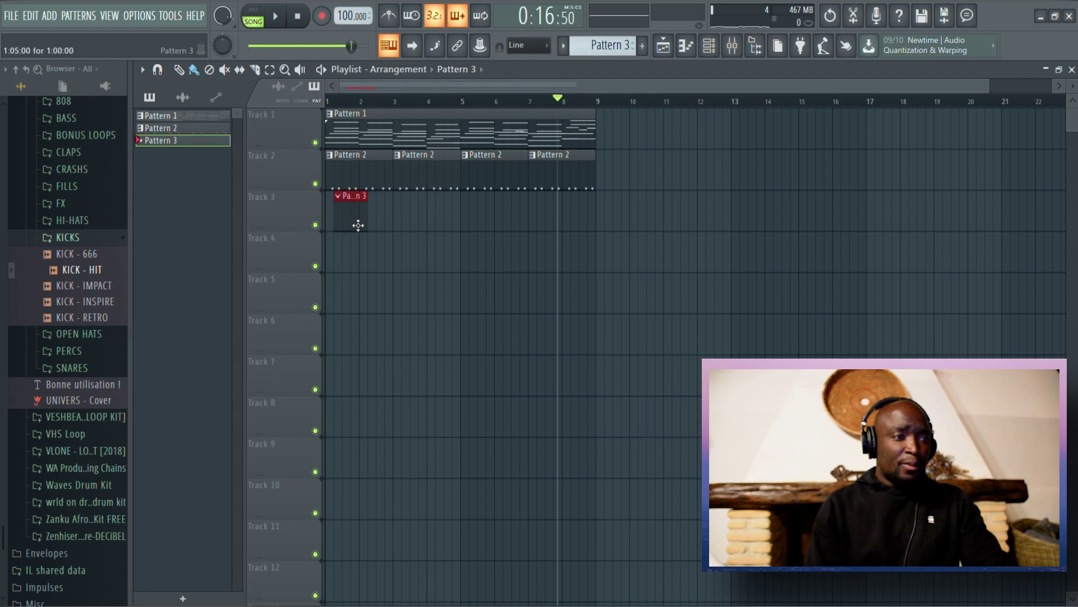
key("F6")
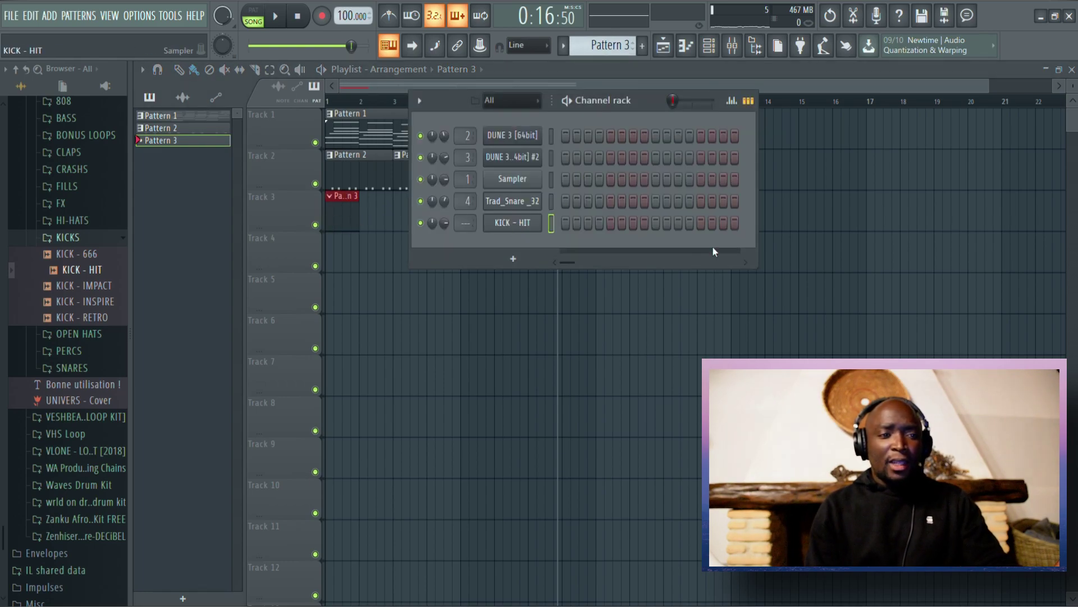
left_click(701, 222)
left_click(655, 222)
left_click(610, 223)
left_click(565, 223)
Play the song from the start and repeat the Pattern 3 clip across bars 2 to 8 of playlist track 3.
left_click(298, 15)
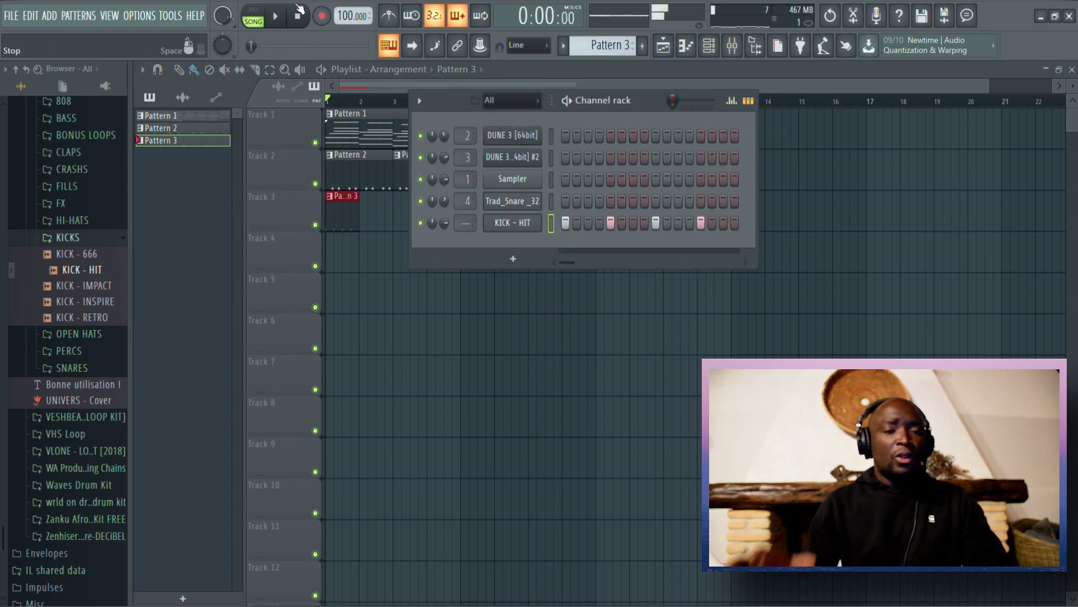
key("space")
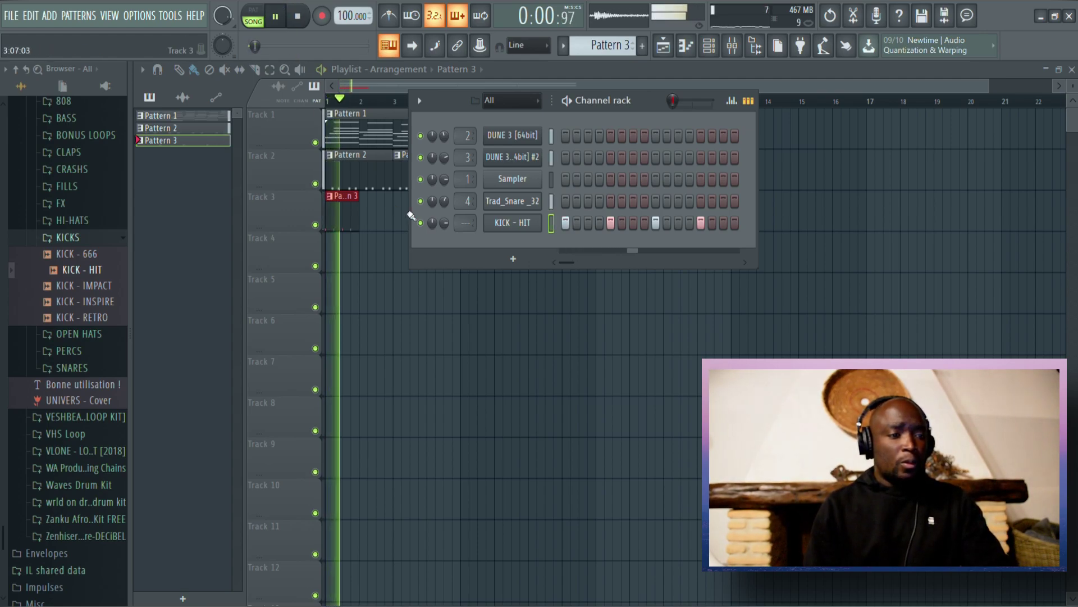
key("F6")
left_click_drag(364, 225, 602, 236)
right_click(612, 212)
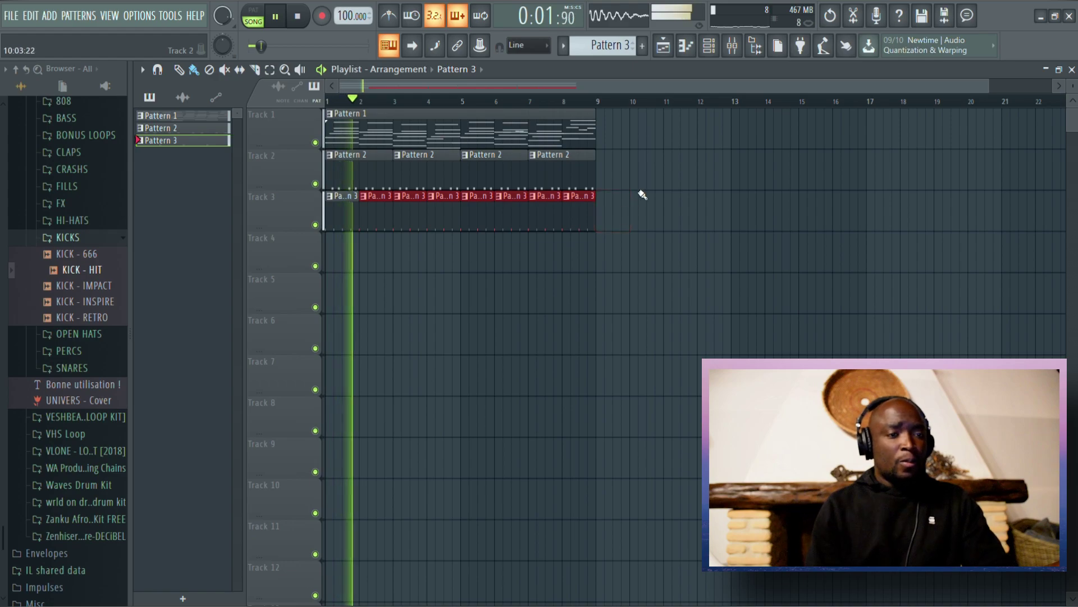
Audition SNARE - CHILL from the kit's SNARES folder over the beat and add it as a new channel.
left_click(709, 45)
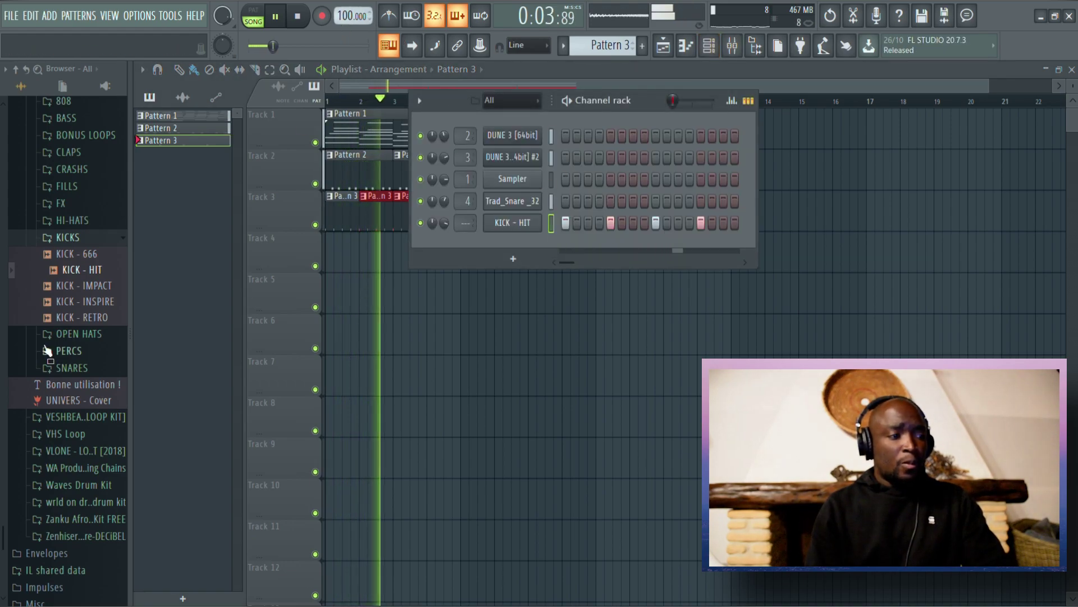
left_click(71, 237)
left_click(72, 288)
left_click(93, 305)
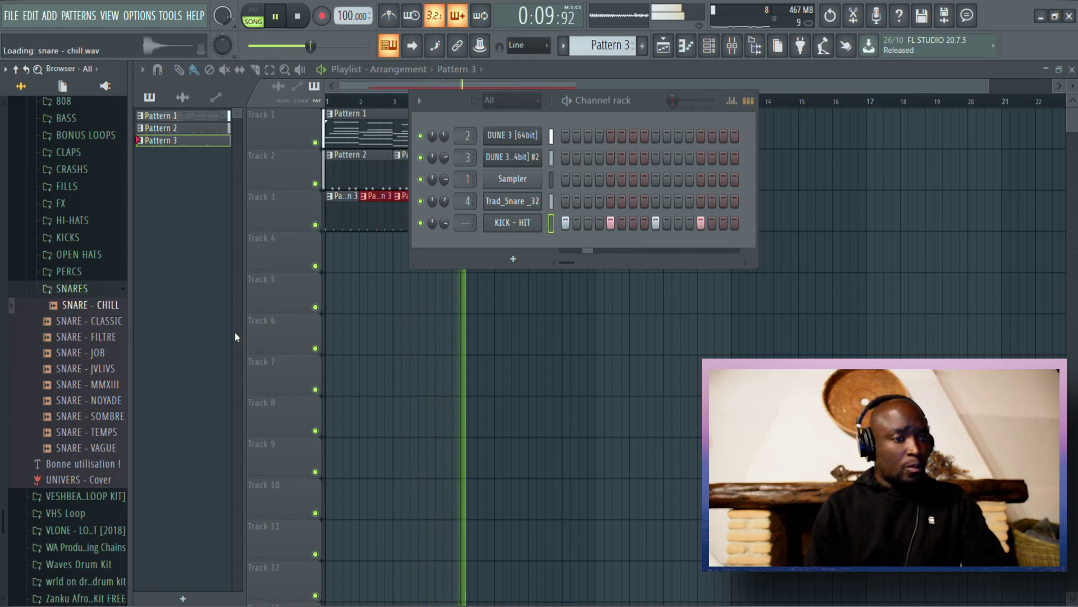
left_click(485, 76)
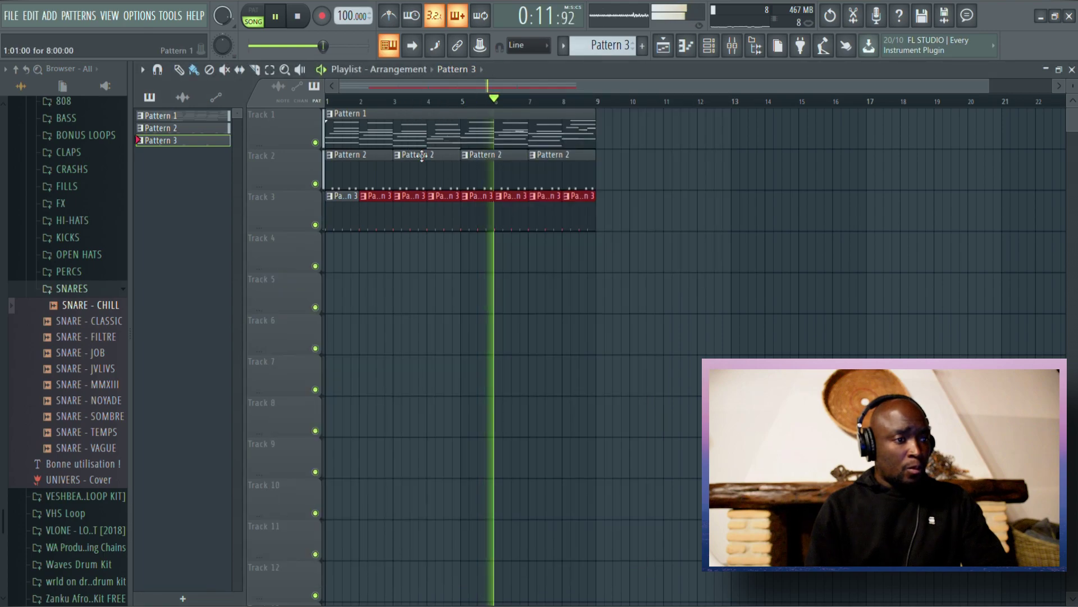
Add two short B4 notes for SNARE - CHILL in Pattern 2, aligned with the last two snare hits of bar 2.
left_click(586, 161)
key("F7")
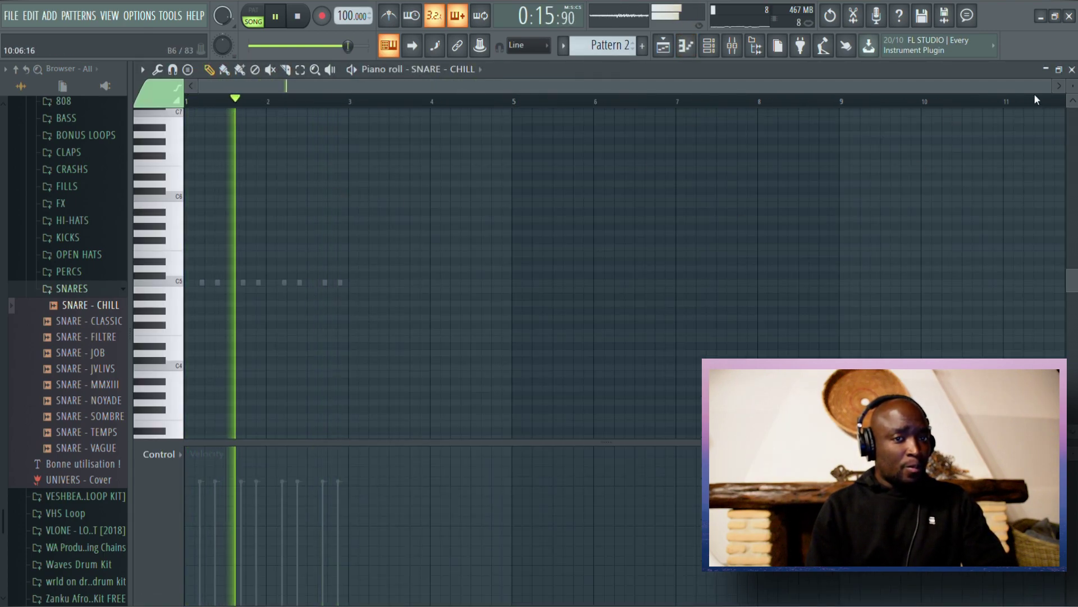
left_click_drag(1057, 88, 639, 88)
left_click(676, 290)
left_click_drag(705, 296, 683, 292)
left_click(728, 290)
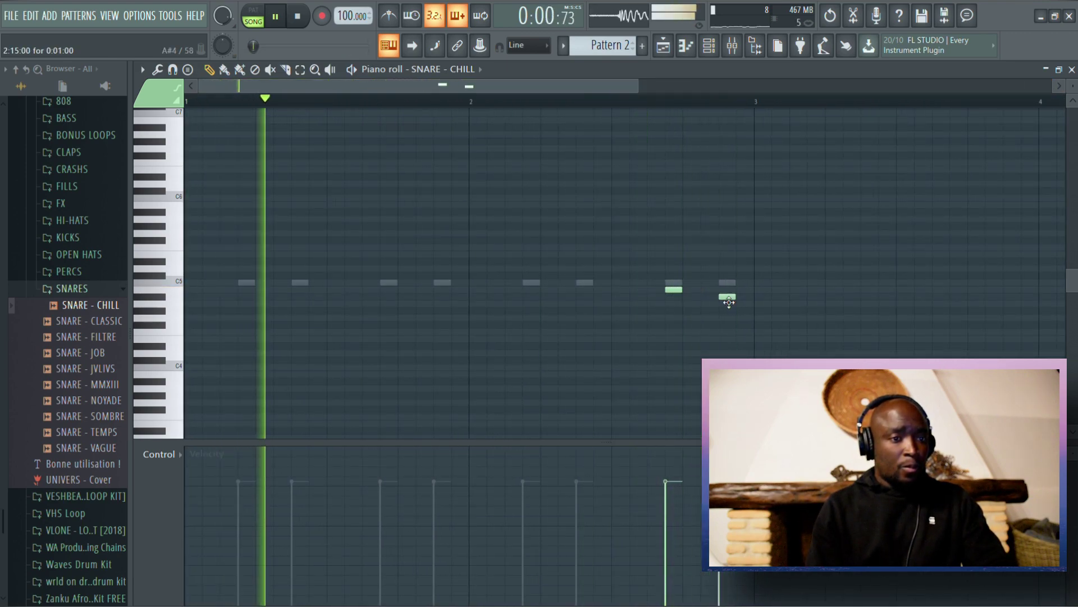
Lower the SNARE - CHILL channel volume and raise its two notes in bar 2 of Pattern 2 to C5.
left_click(711, 49)
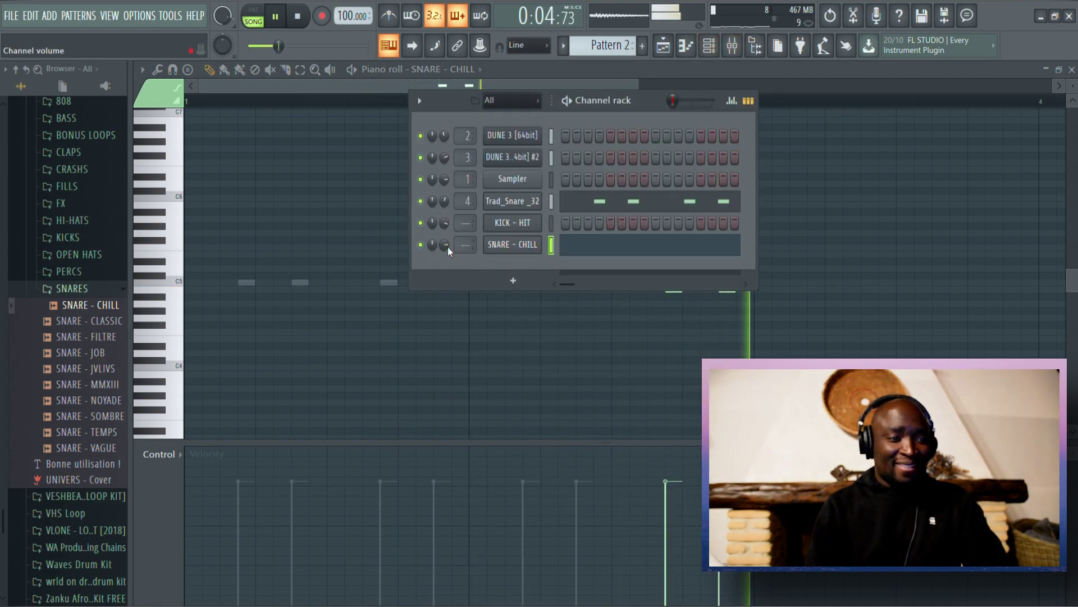
left_click_drag(446, 248, 446, 256)
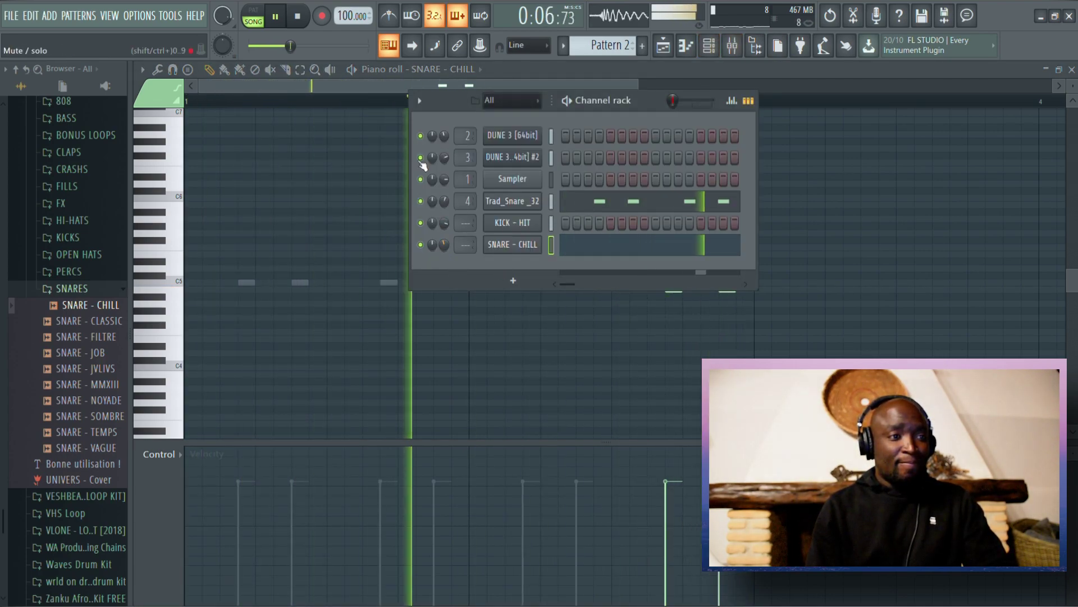
key("F6")
right_click(674, 289)
left_click(674, 284)
left_click_drag(728, 289, 728, 283)
Route SNARE - CHILL to a free mixer track, add Fruity Reeverb 2 in its second effect slot and lower its fader slightly.
key("F6")
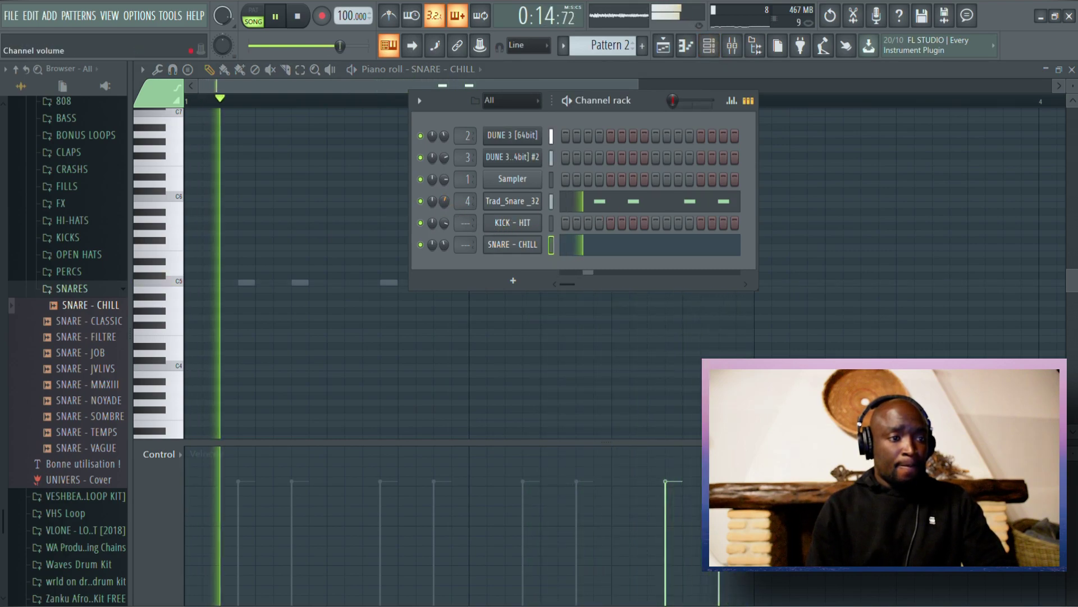
left_click(529, 248)
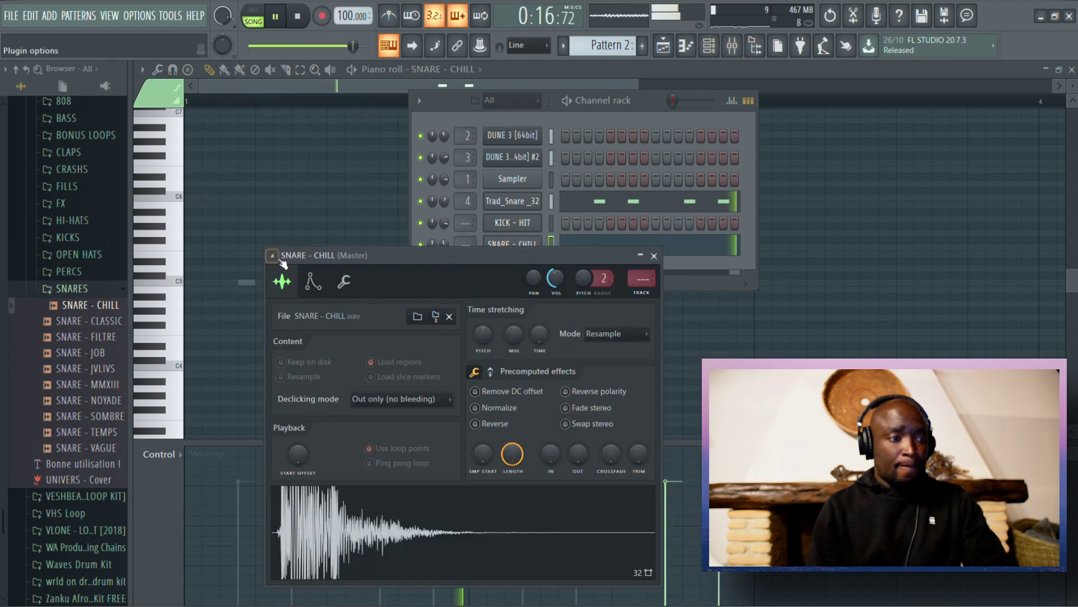
key("ctrl+l")
left_click_drag(353, 351, 353, 355)
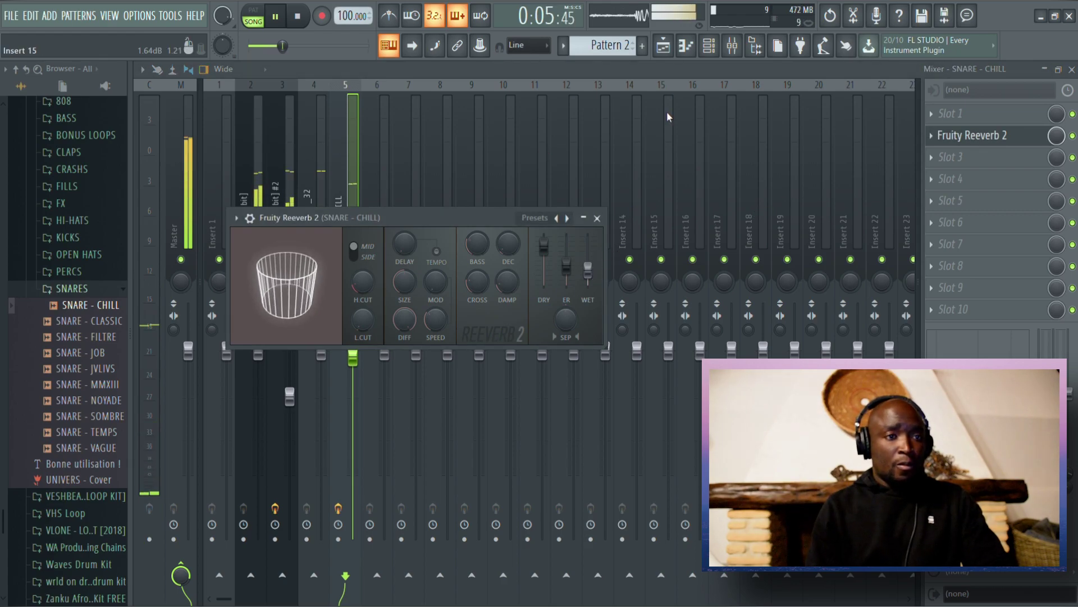
Stop playback, create Pattern 4 at bar 1 of playlist track 4 and load reFX Nexus as a new channel.
left_click(662, 45)
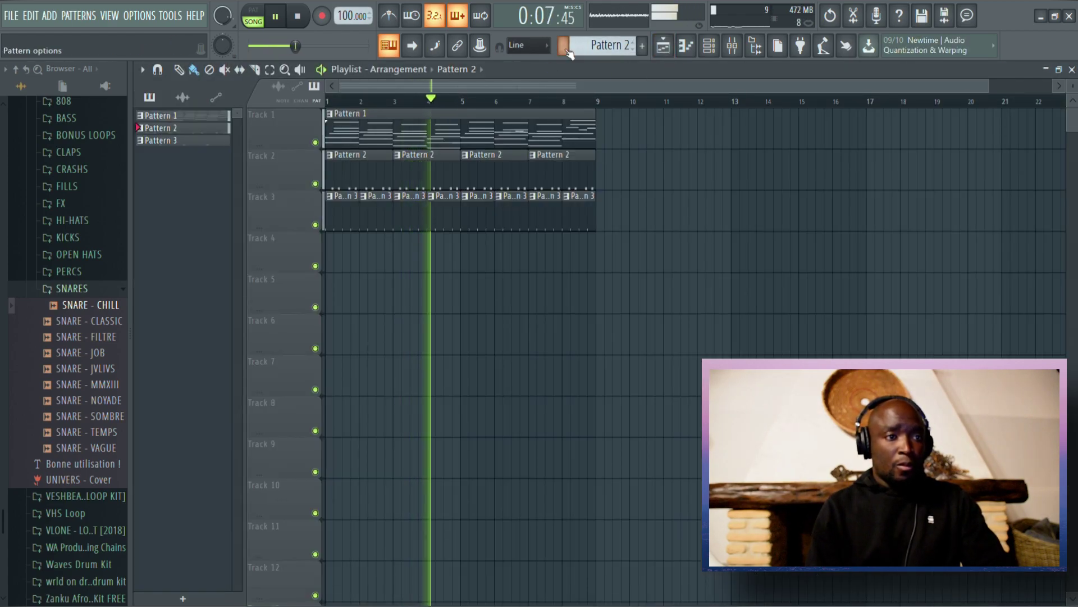
left_click(414, 197)
left_click(337, 248)
key("space")
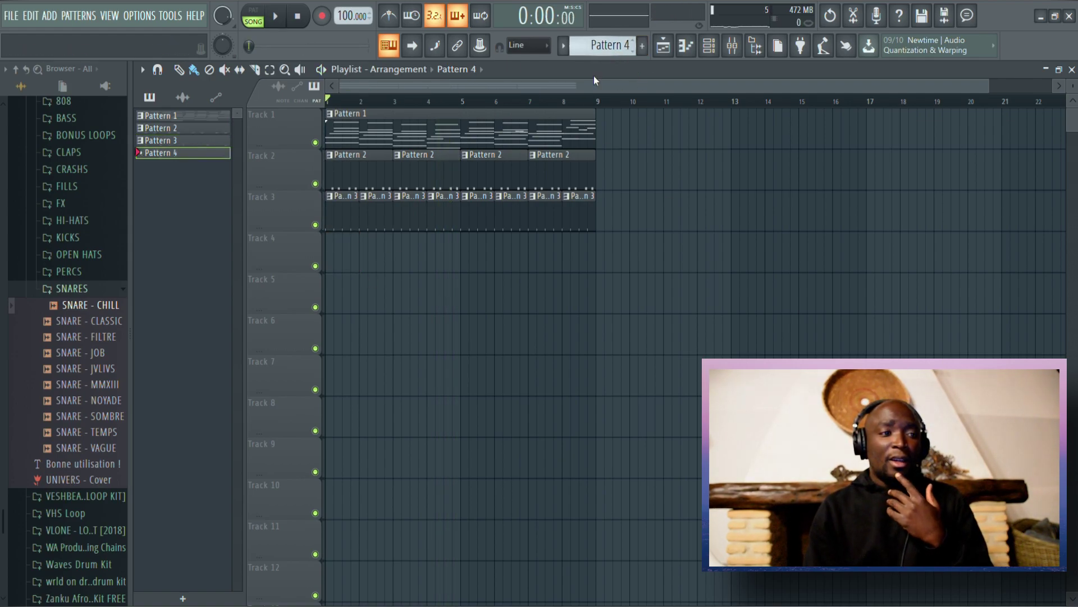
double_click(349, 259)
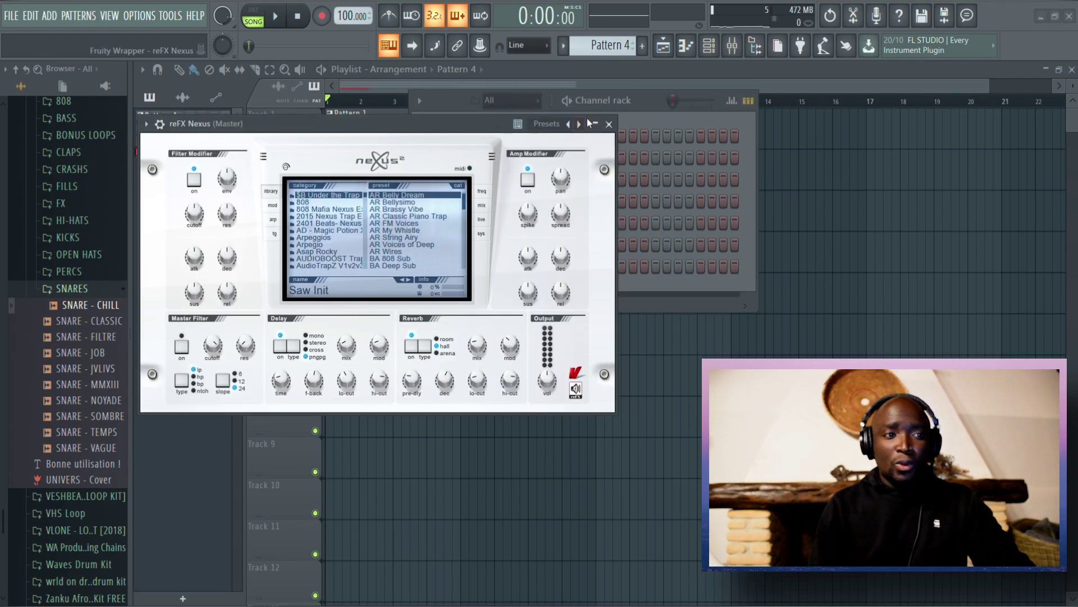
Audition the kit's 808 samples, add 808 - MINUTE as a new channel and return to the playlist.
left_click(78, 290)
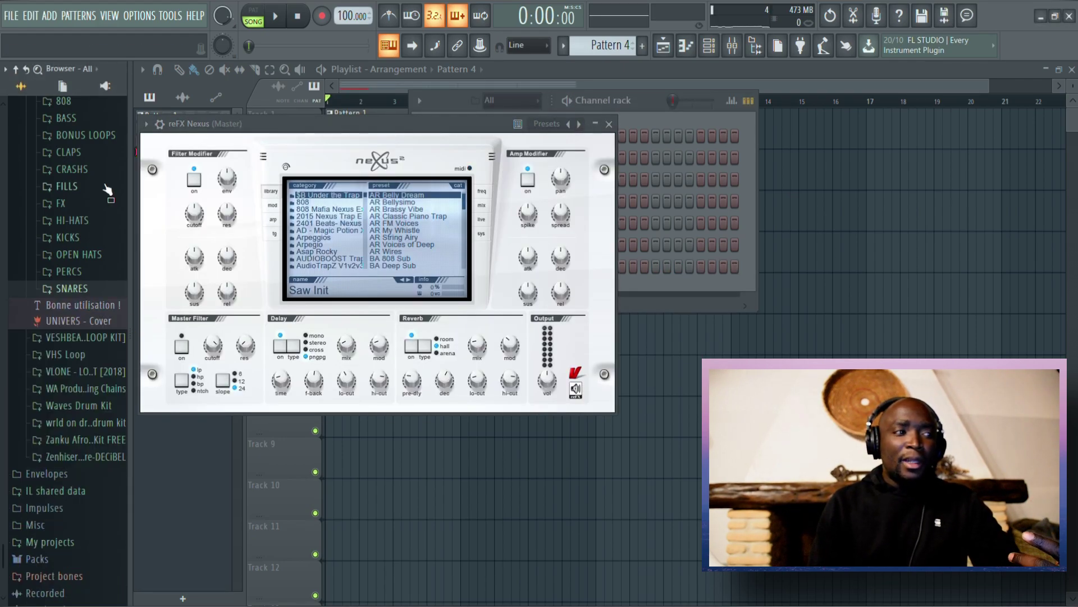
left_click(78, 104)
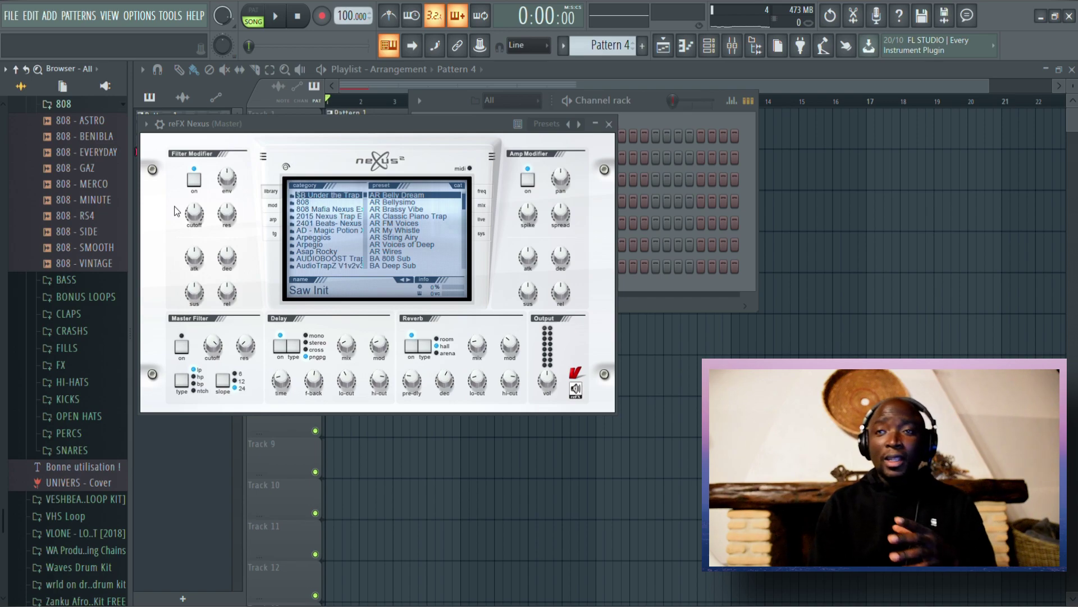
mouse_move(203, 215)
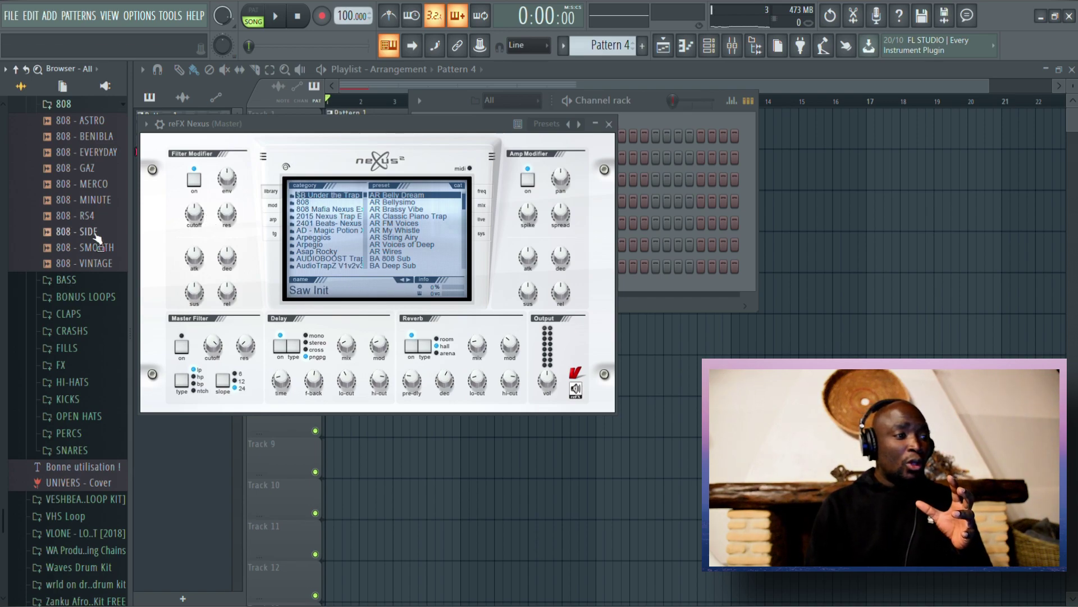
scroll(94, 240, "up", 4)
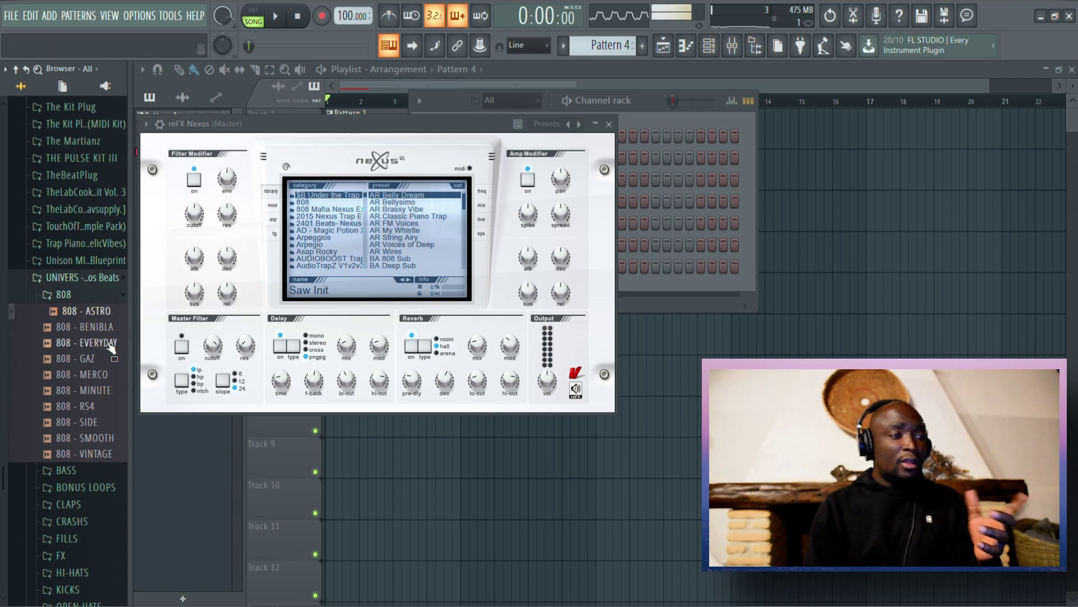
key("Down")
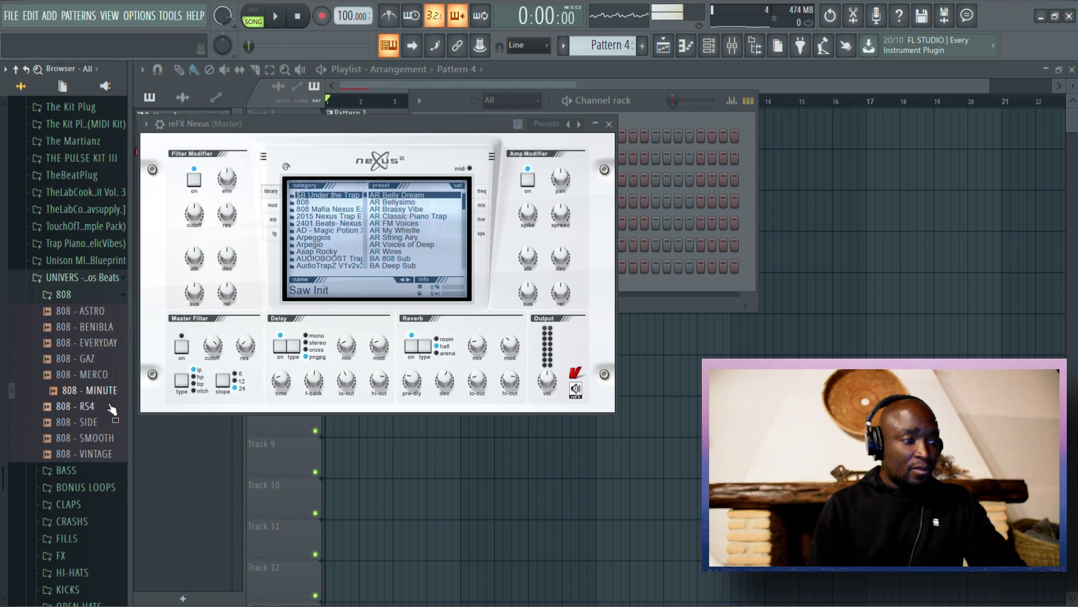
left_click_drag(103, 392, 462, 440)
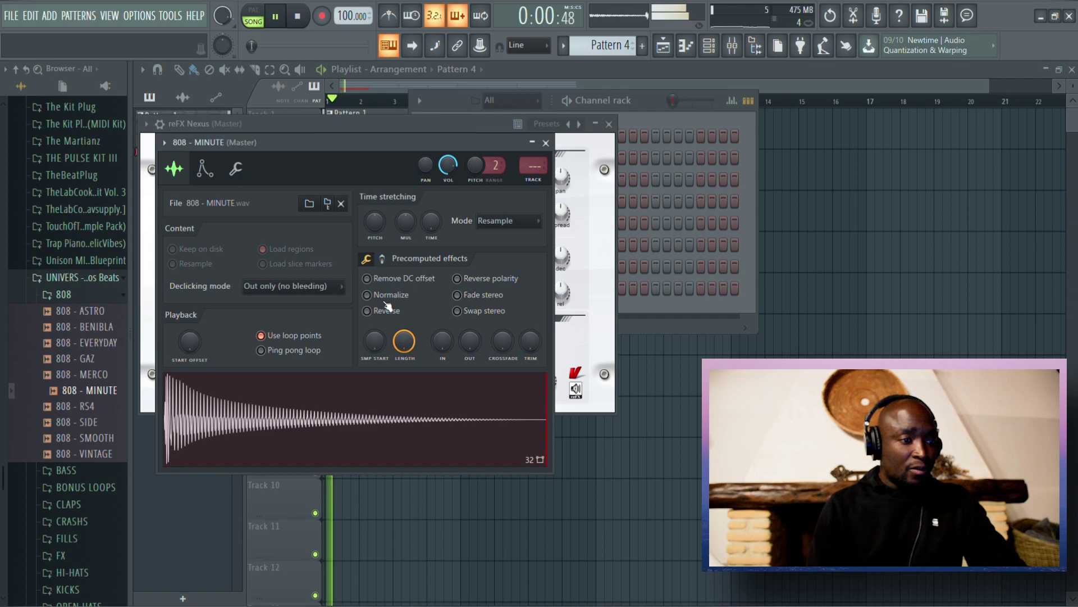
left_click(665, 45)
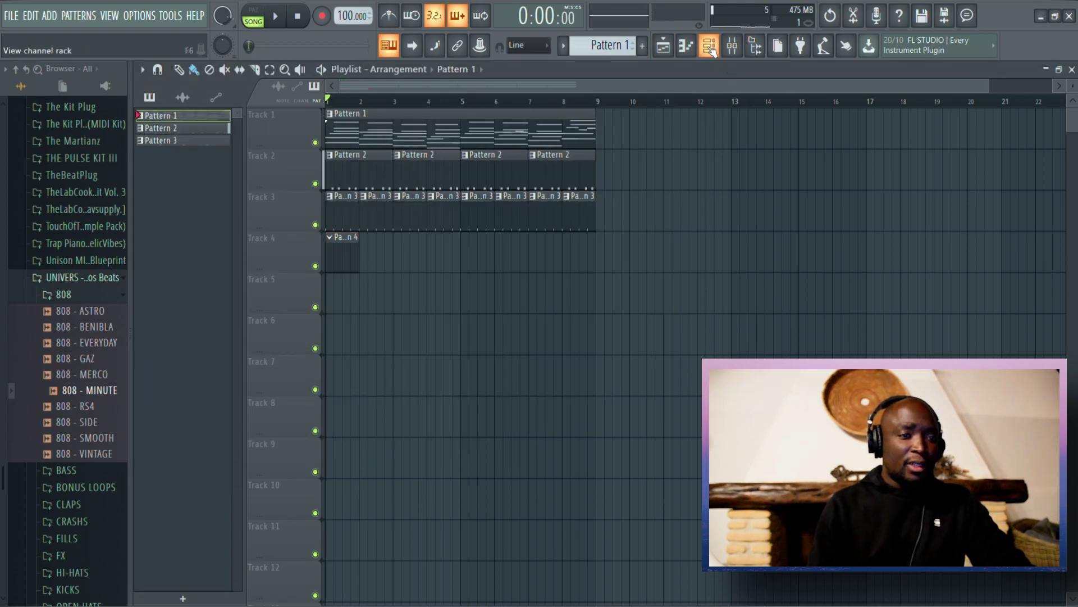
In the 808 - MINUTE piano roll of Pattern 1, place a short bass note at the start of bar 1 on C7.
left_click(710, 49)
key("F7")
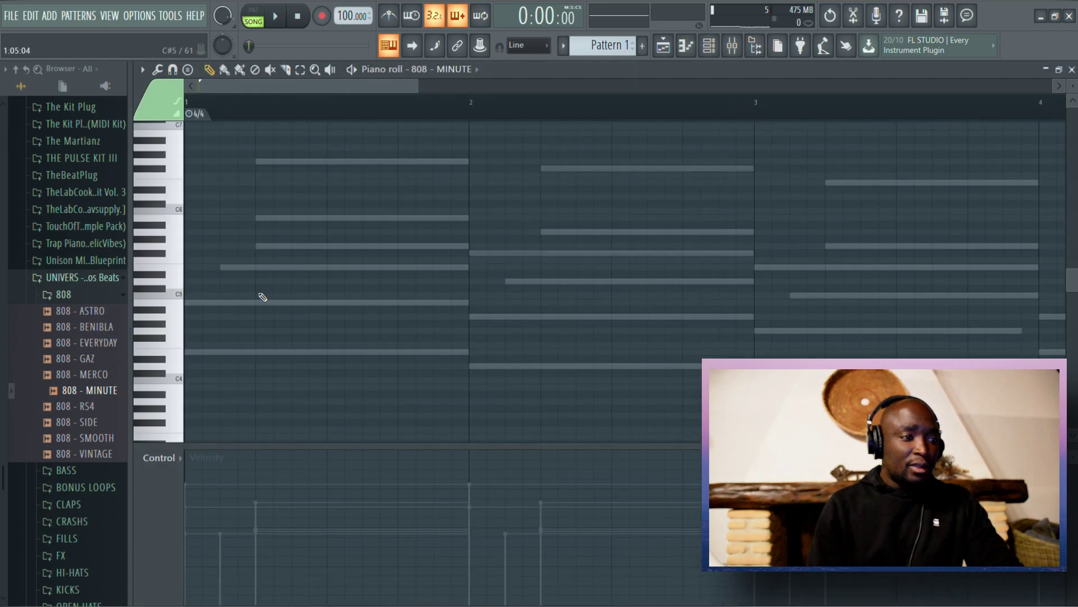
scroll(205, 198, "up", 3)
key("space")
scroll(209, 192, "up", 3)
left_click(193, 176)
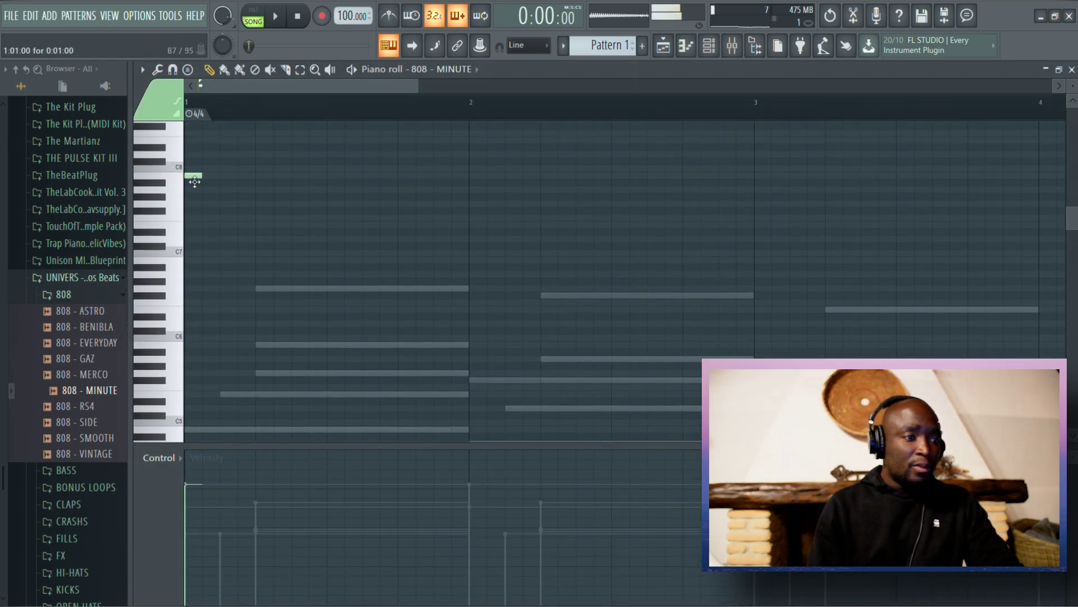
left_click_drag(202, 183, 180, 259)
key("space")
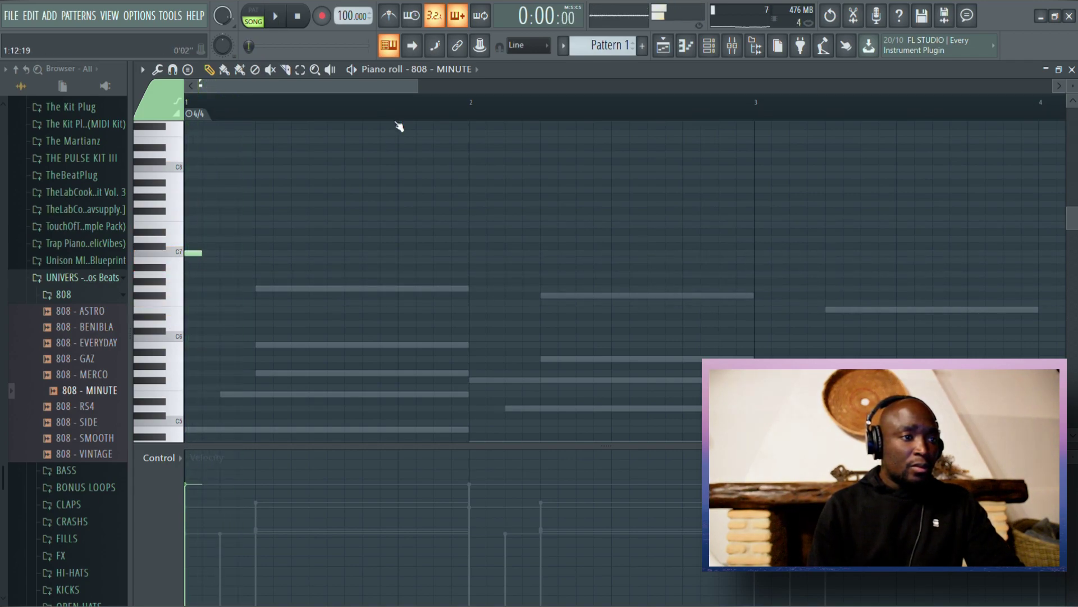
Raise the bar 1 bass note to E7, lengthen it to two steps and play it back against the melody.
left_click_drag(425, 90, 781, 90)
key("space")
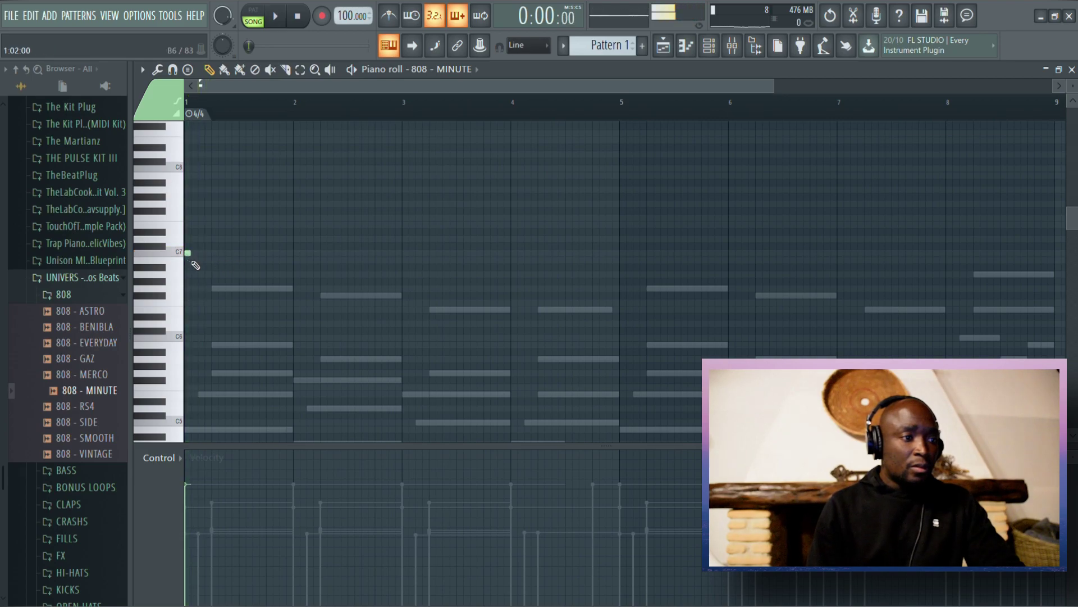
key("space")
left_click_drag(196, 260, 192, 228)
key("space")
key("space")
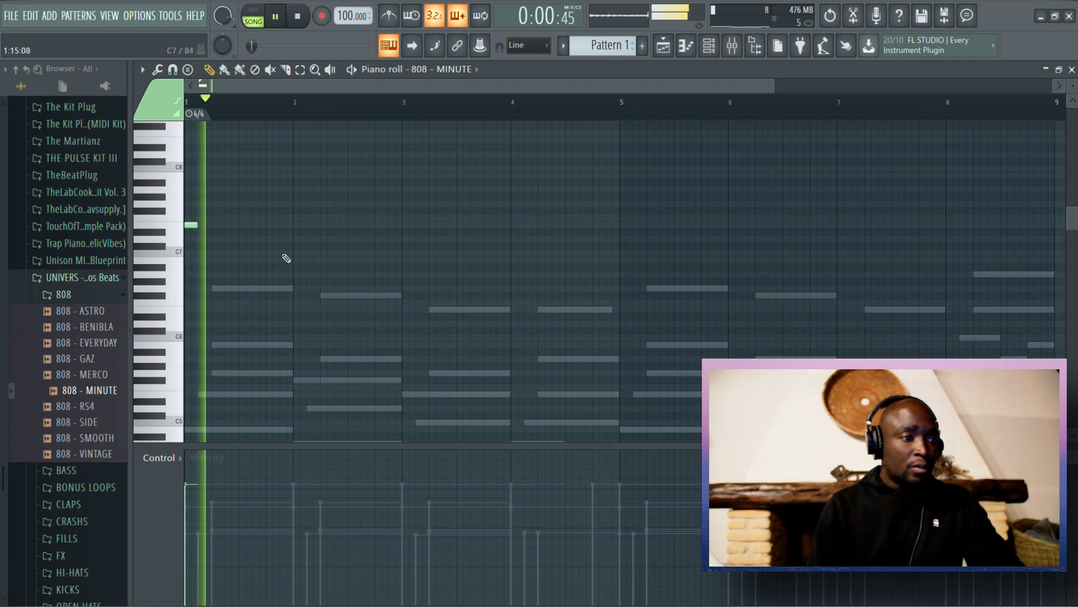
Add two-step 808 notes on D7 at bar 2, C7 at bar 3 and A6 at bar 4, and listen to the line.
left_click(297, 239)
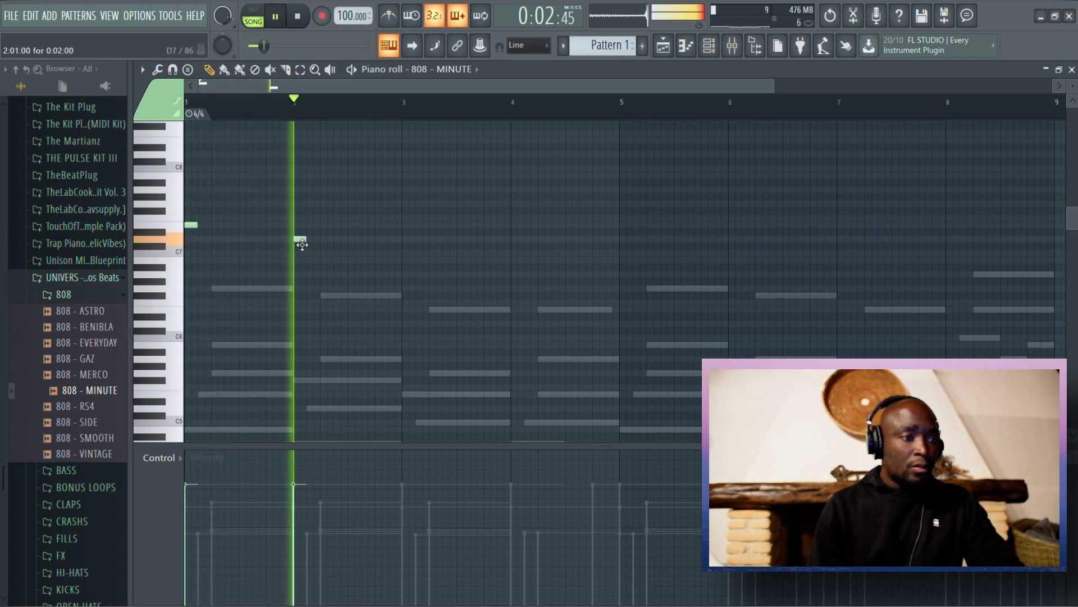
left_click(407, 253)
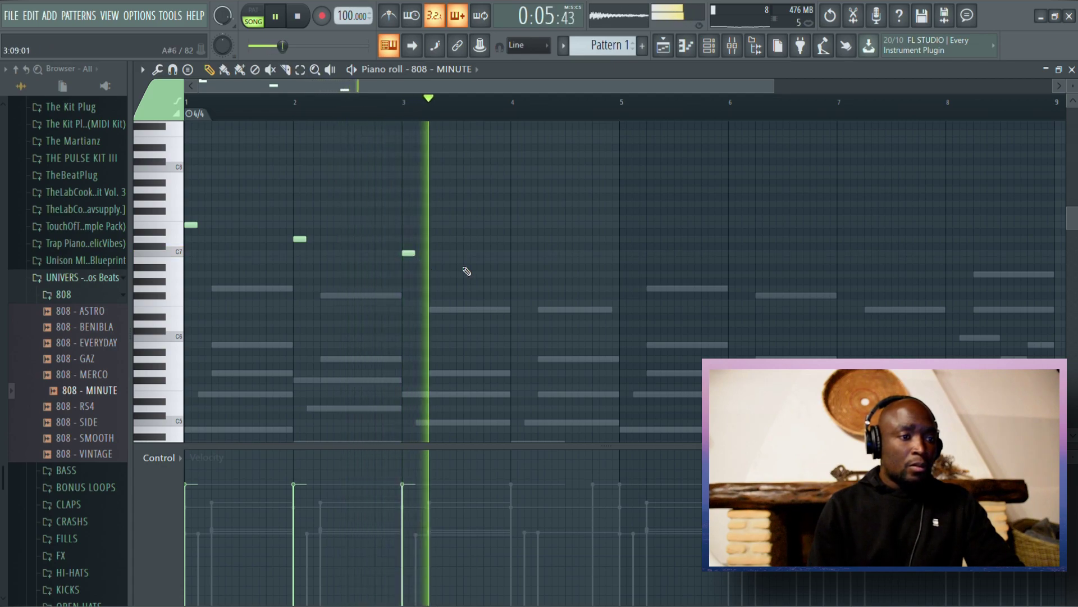
left_click(517, 262)
key("space")
right_click(517, 262)
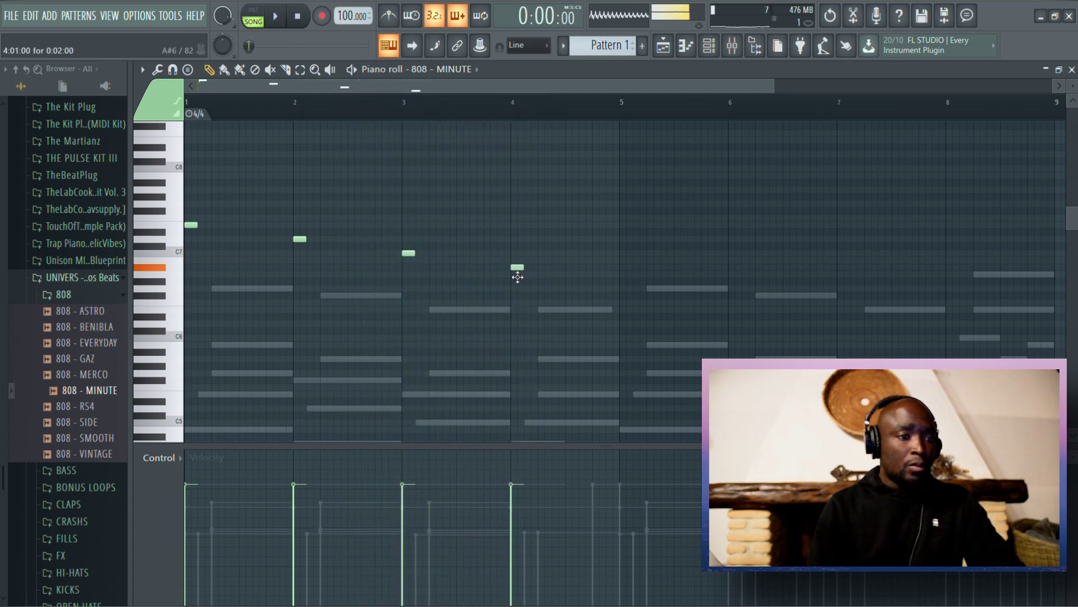
key("space")
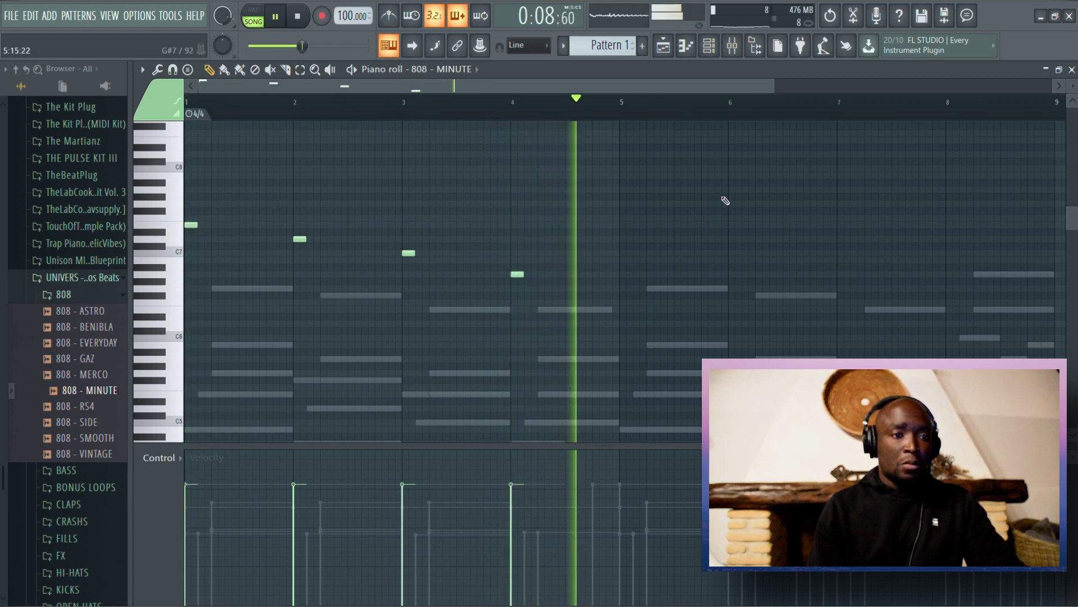
key("space")
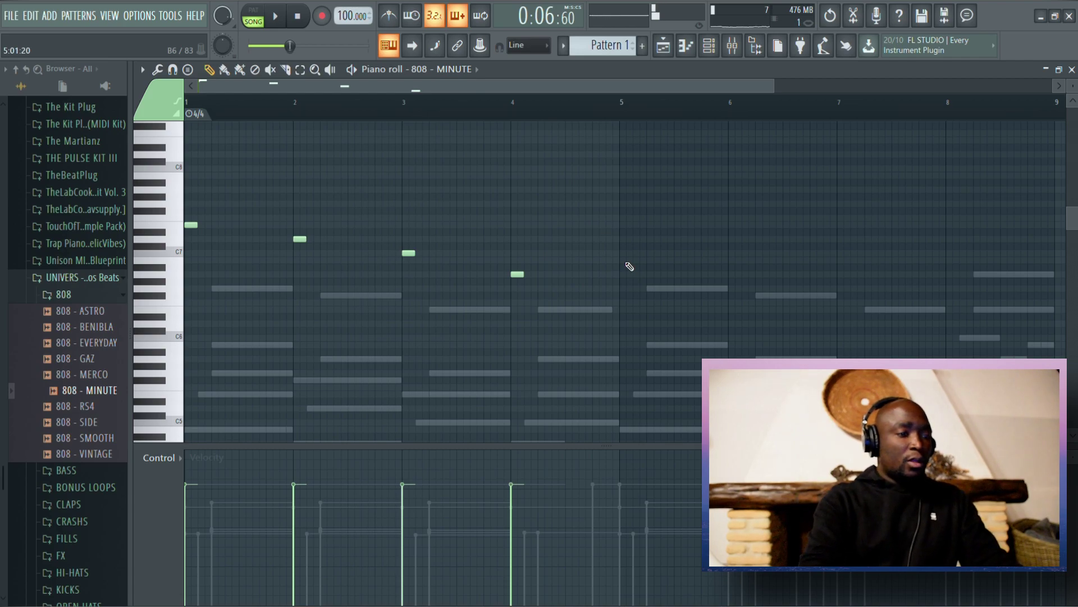
Transpose the four 808 notes down two octaves and add a D5 note late in bar 2 and a C5 note at the end of bar 4.
key("space")
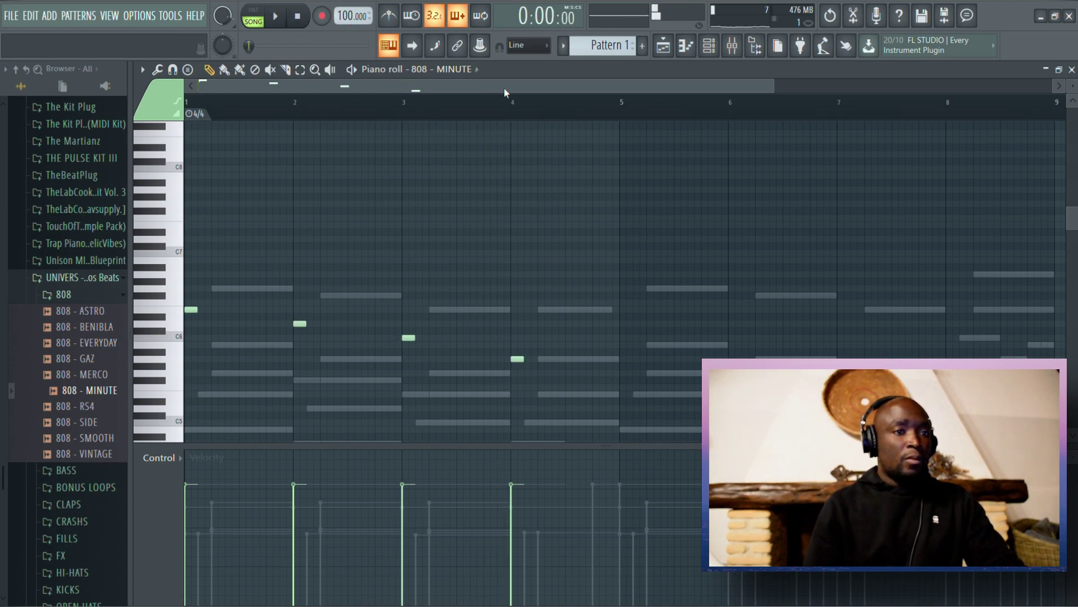
scroll(388, 205, "down", 2)
key("space")
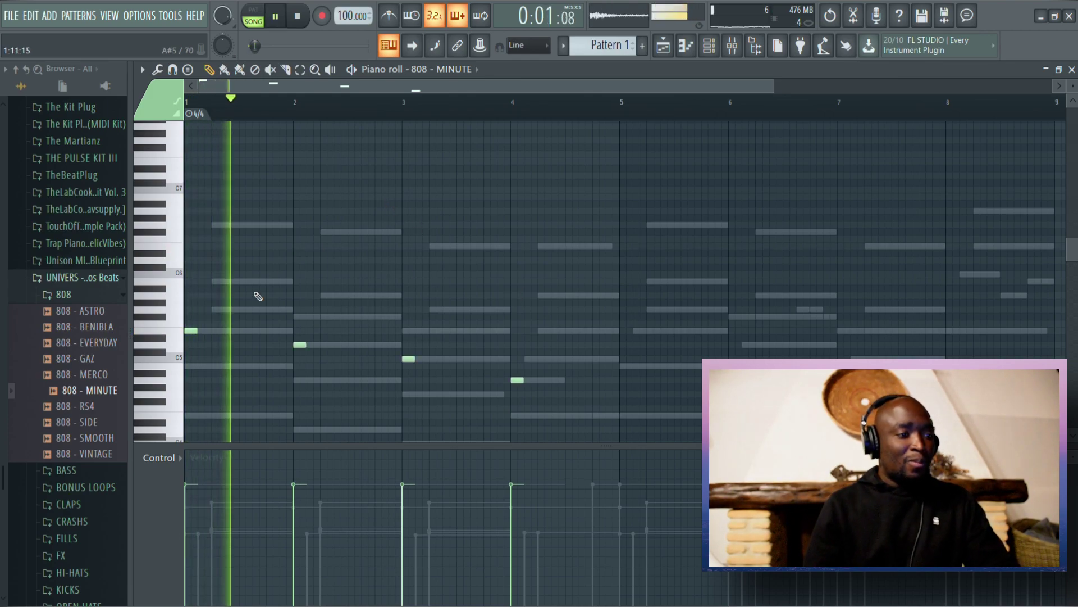
scroll(337, 297, "down", 2)
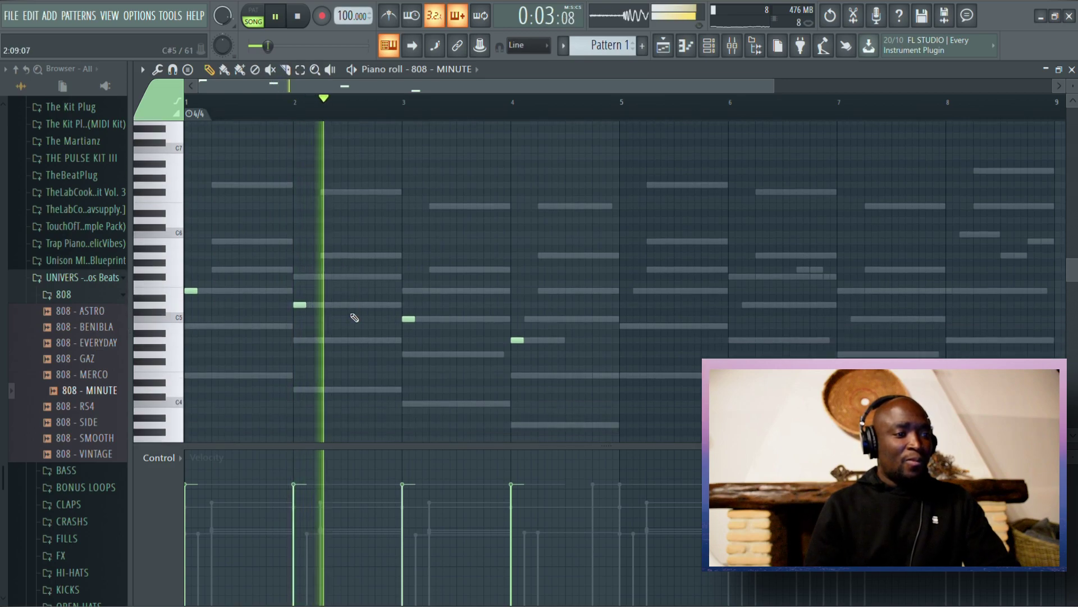
left_click(382, 303)
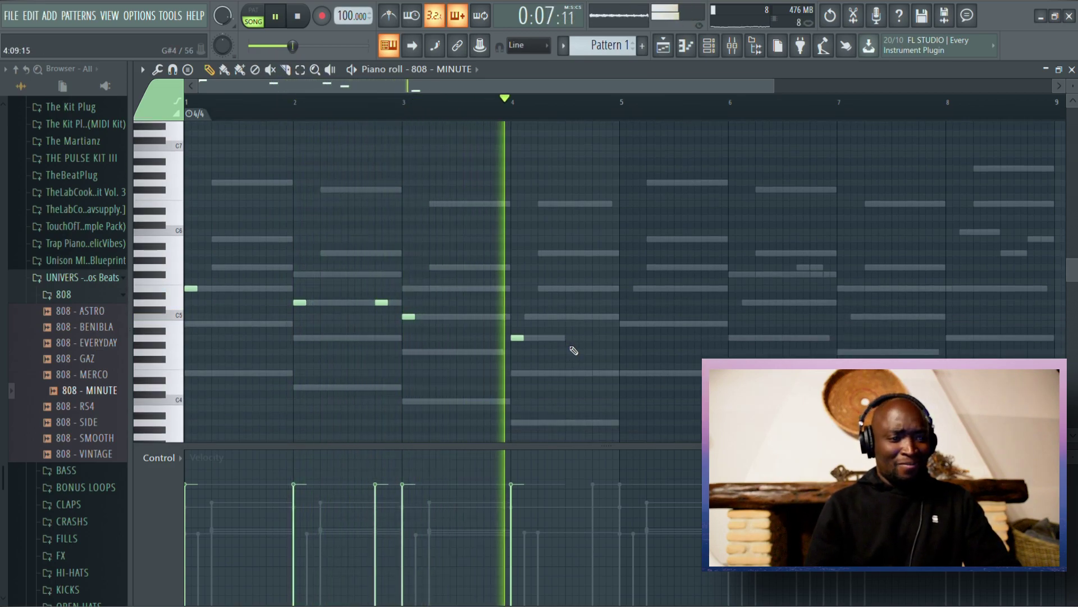
left_click(611, 317)
Move the 808 - MINUTE notes from Pattern 1 to Pattern 4 and repeat the Pattern 4 clip at bar 5 of track 4.
left_click(716, 50)
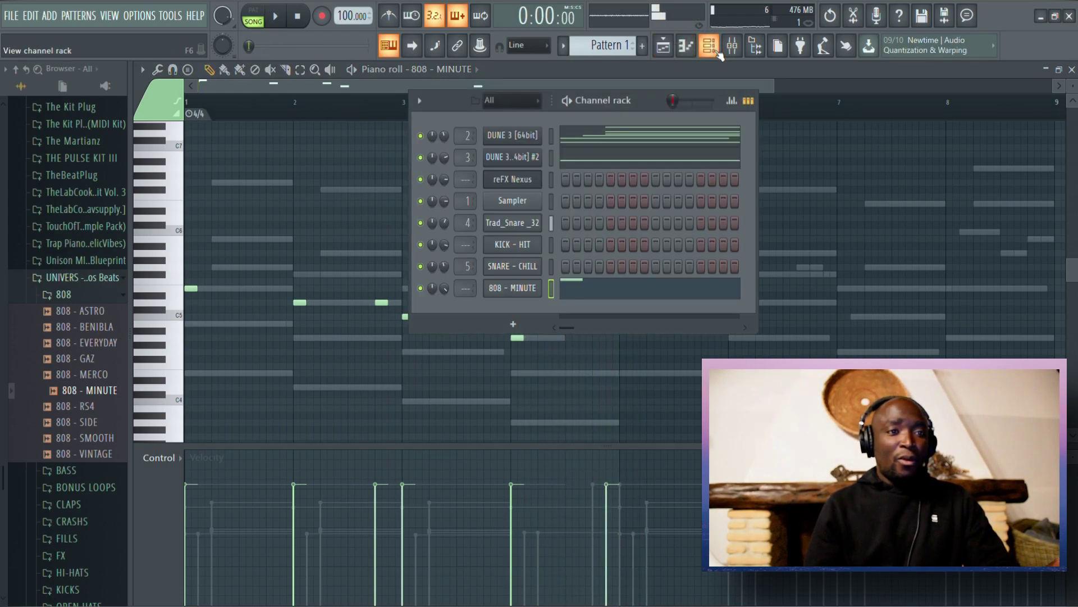
right_click(655, 300)
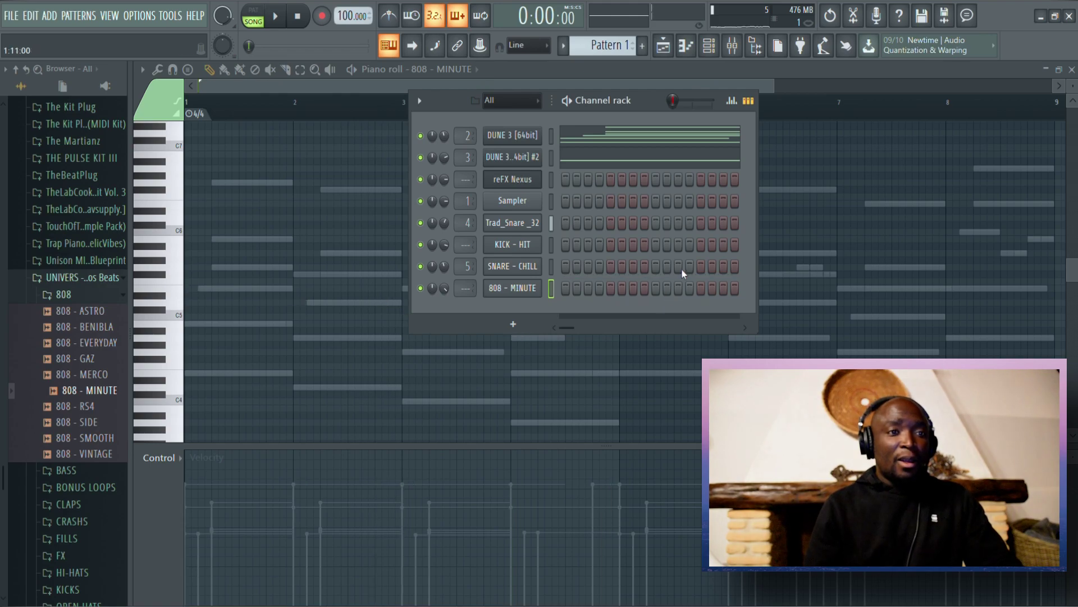
scroll(616, 48, "down", 3)
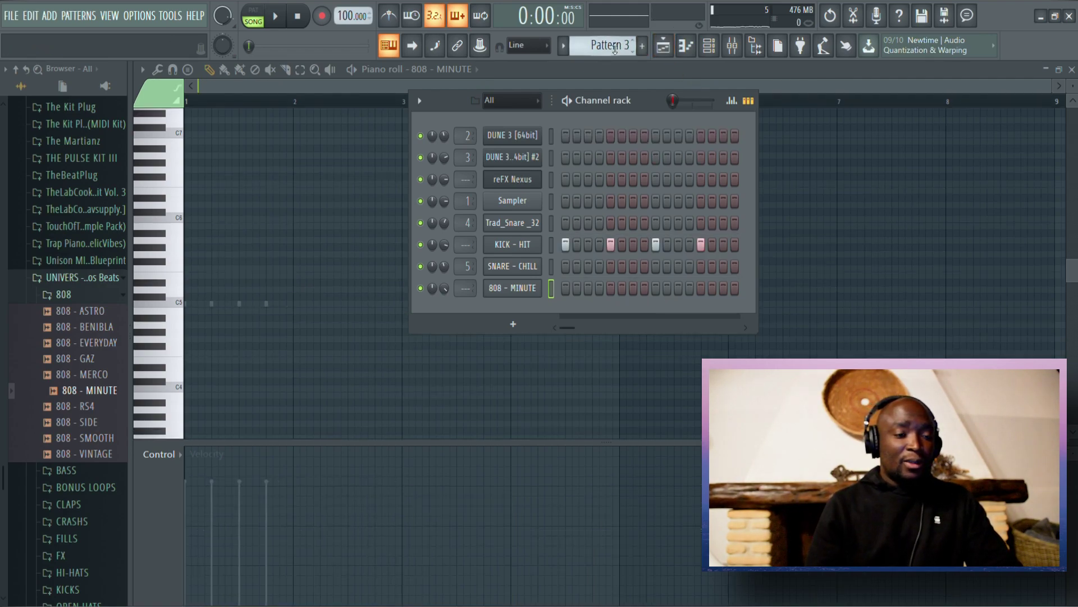
key("F5")
key("space")
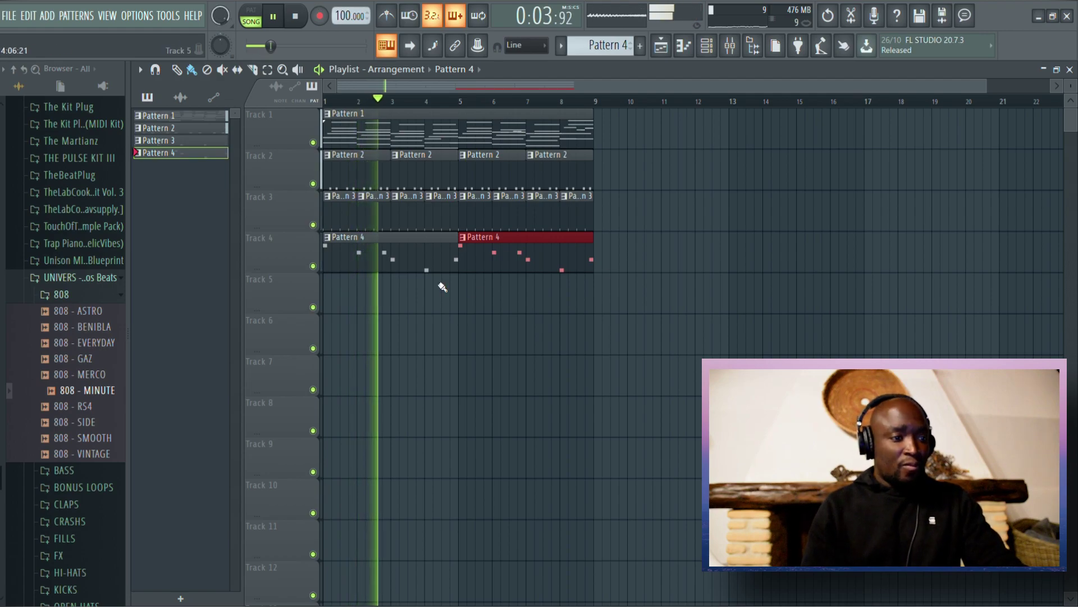
Delete the C5 note at the end of bar 4 in Pattern 4 and set the project tempo to 110 BPM.
double_click(378, 251)
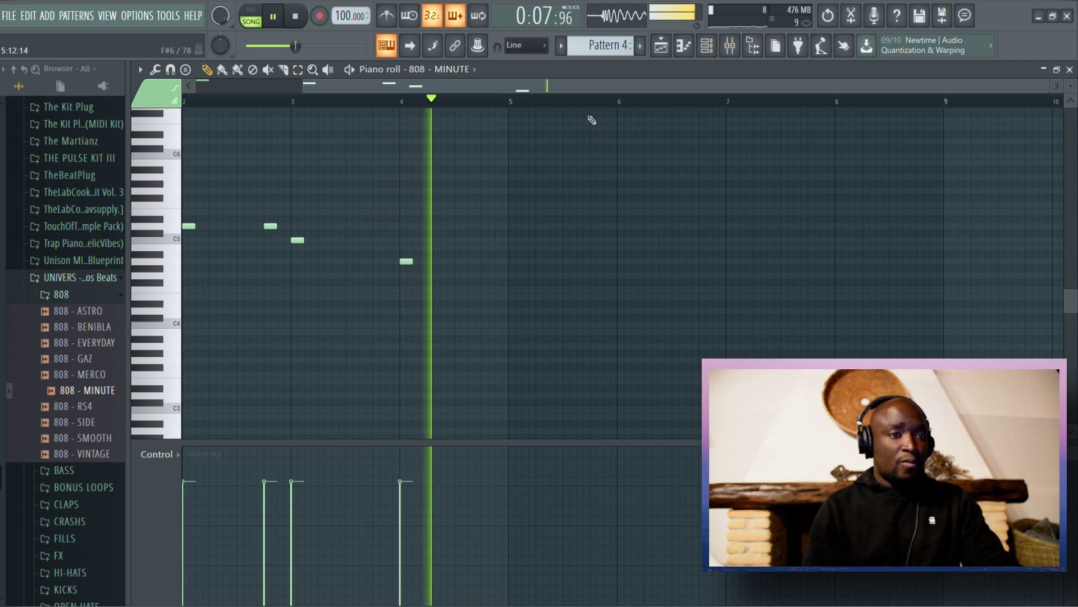
left_click(658, 50)
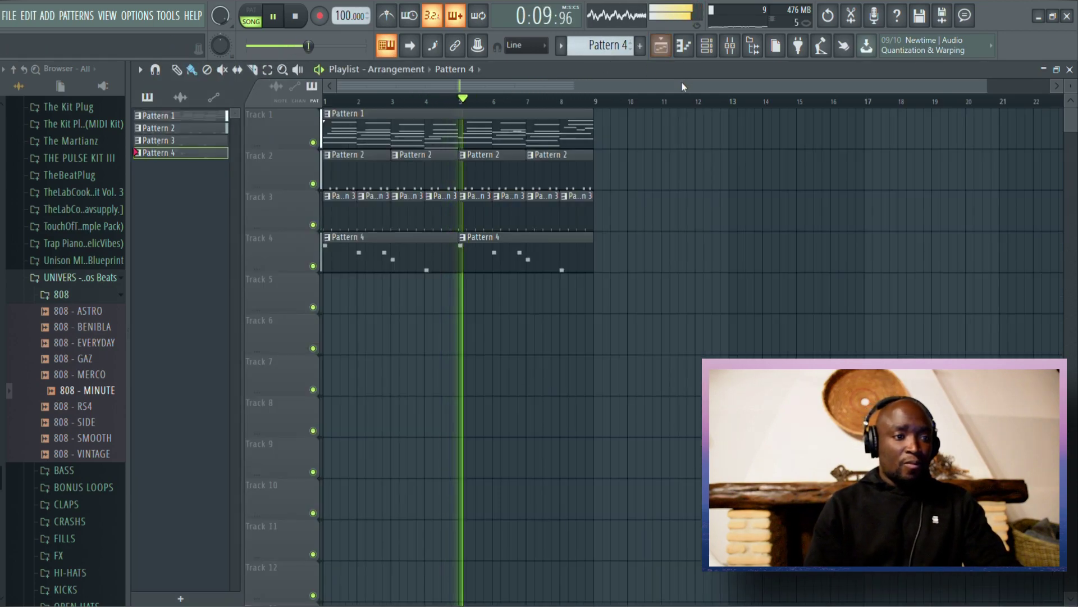
left_click(707, 46)
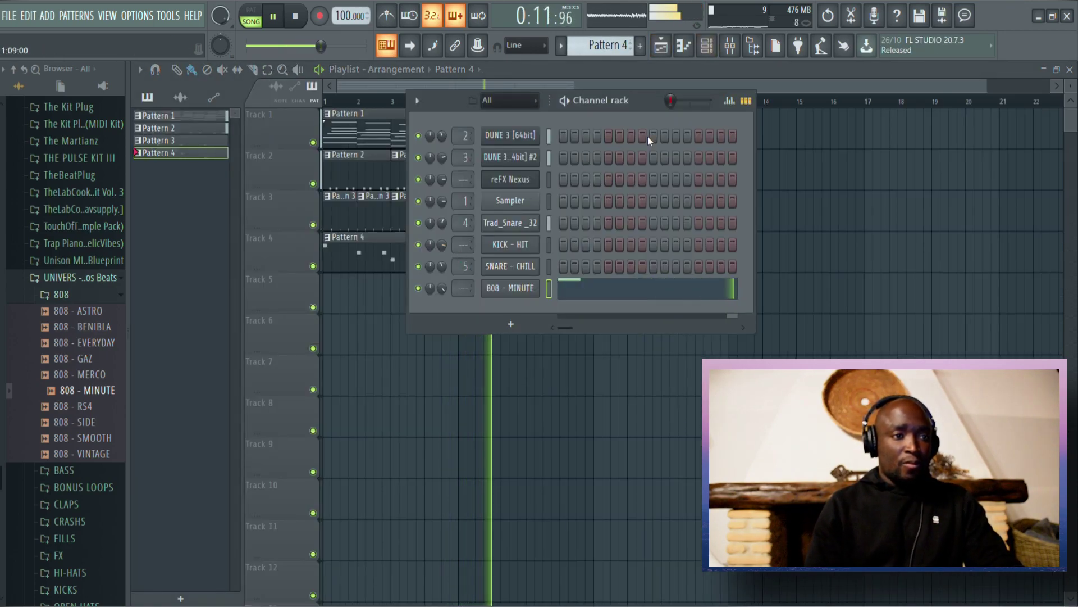
left_click(504, 86)
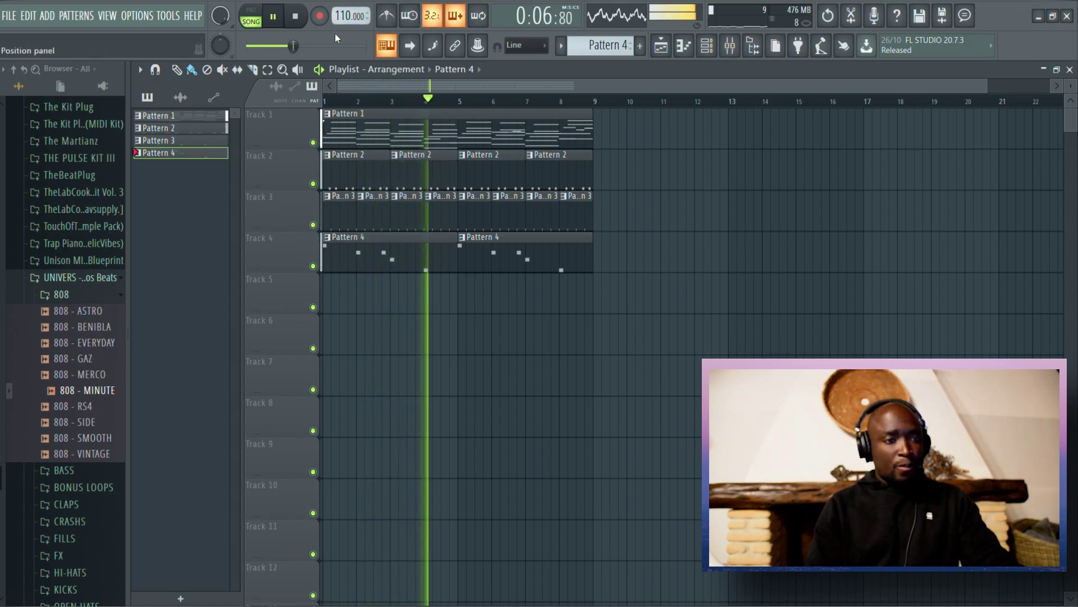
Solo the DUNE 3 [64bit] #2 mixer track to check its sound, then unsolo it and lower its fader slightly.
left_click(707, 49)
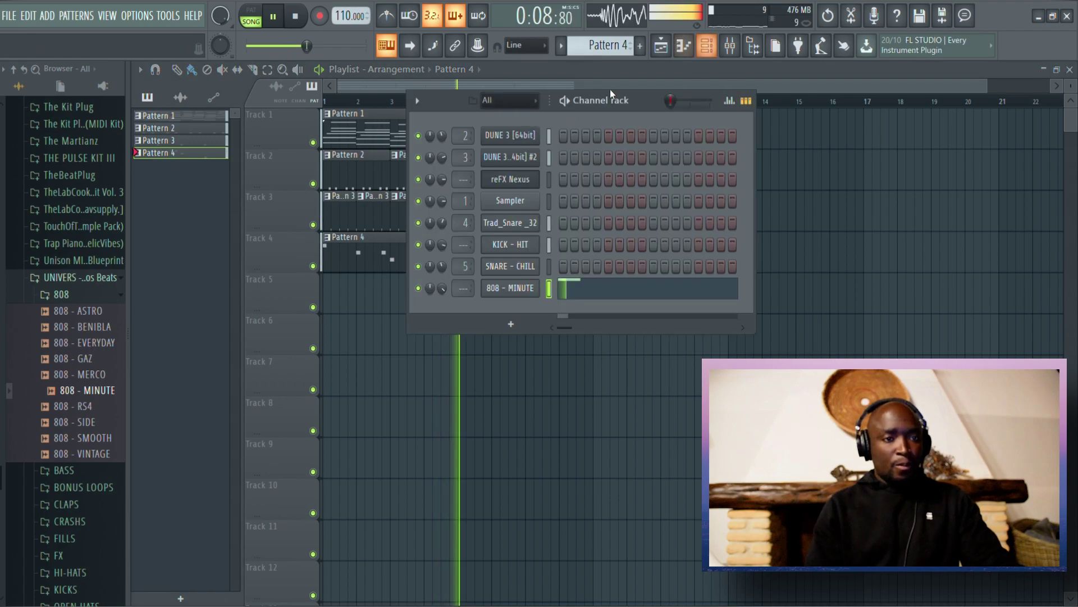
left_click(729, 45)
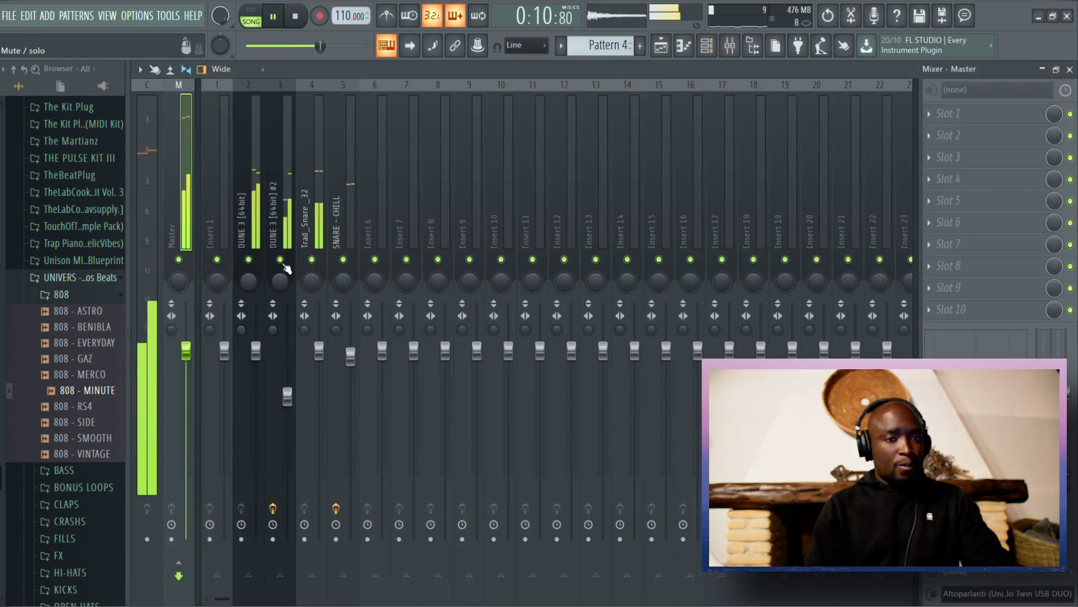
left_click(279, 222)
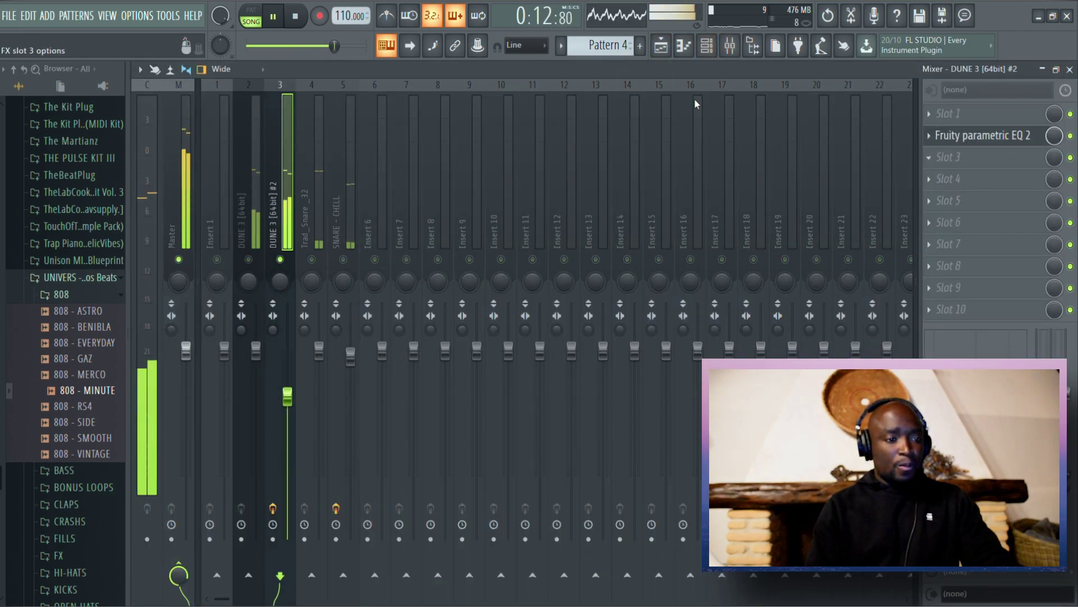
right_click(280, 259)
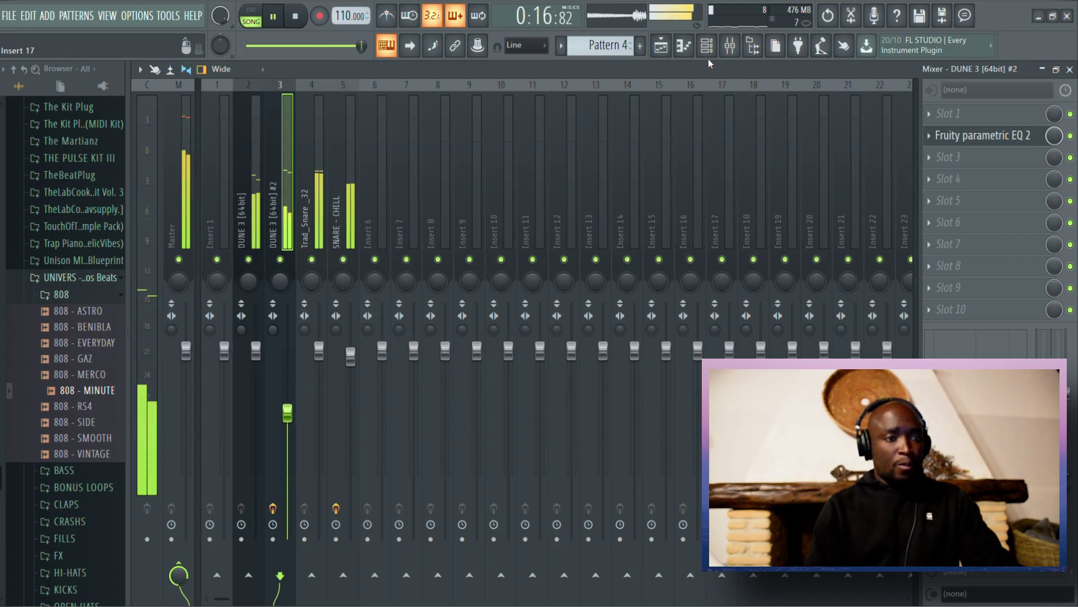
Create Pattern 5 and clone the DUNE 3 [64bit] #2 channel as a new instrument channel.
left_click(707, 45)
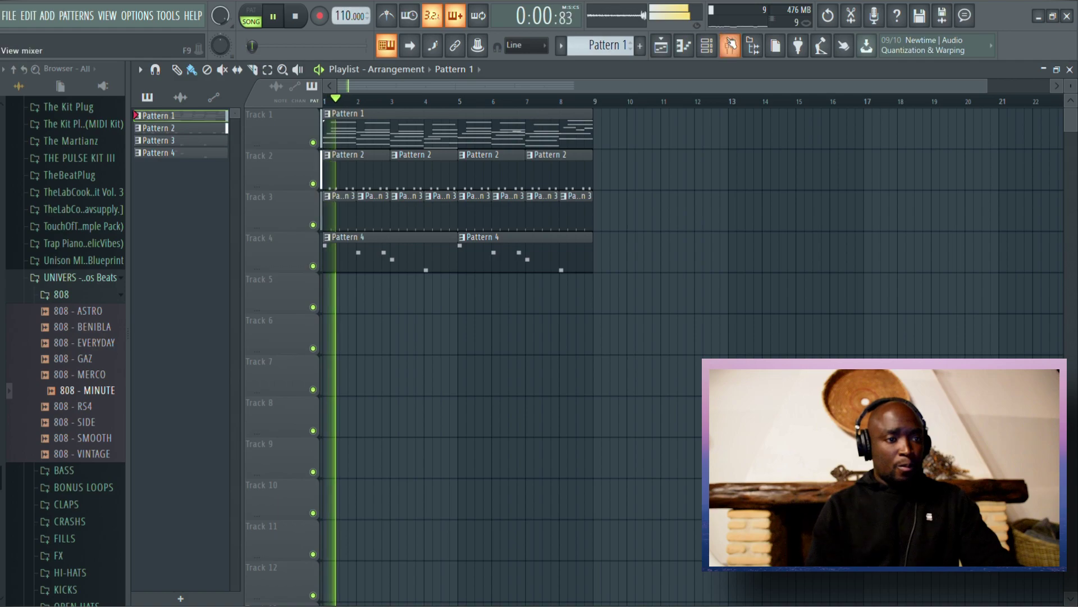
left_click(707, 45)
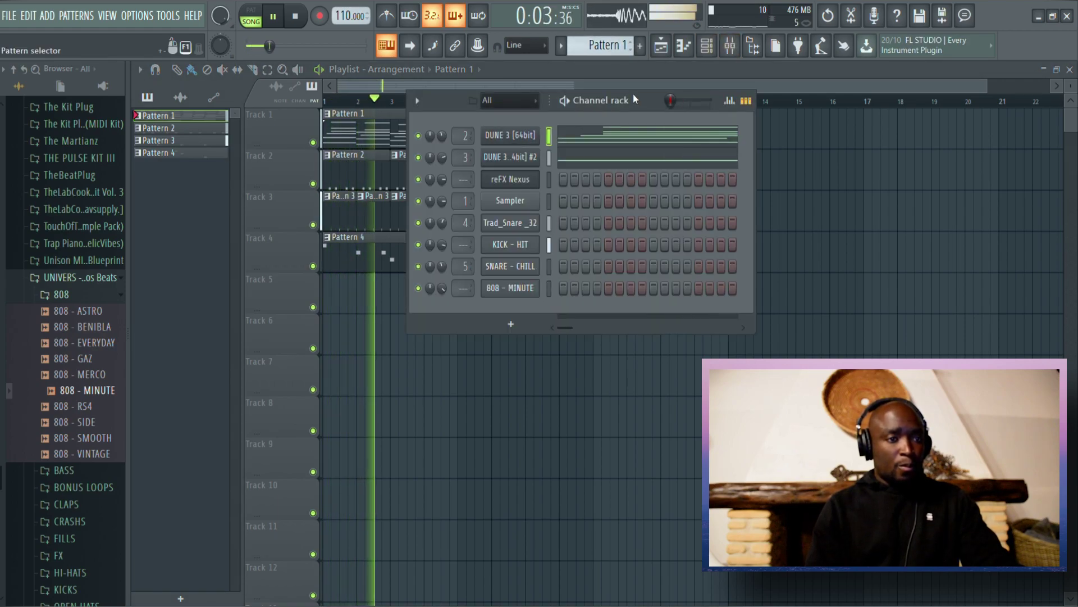
left_click(639, 45)
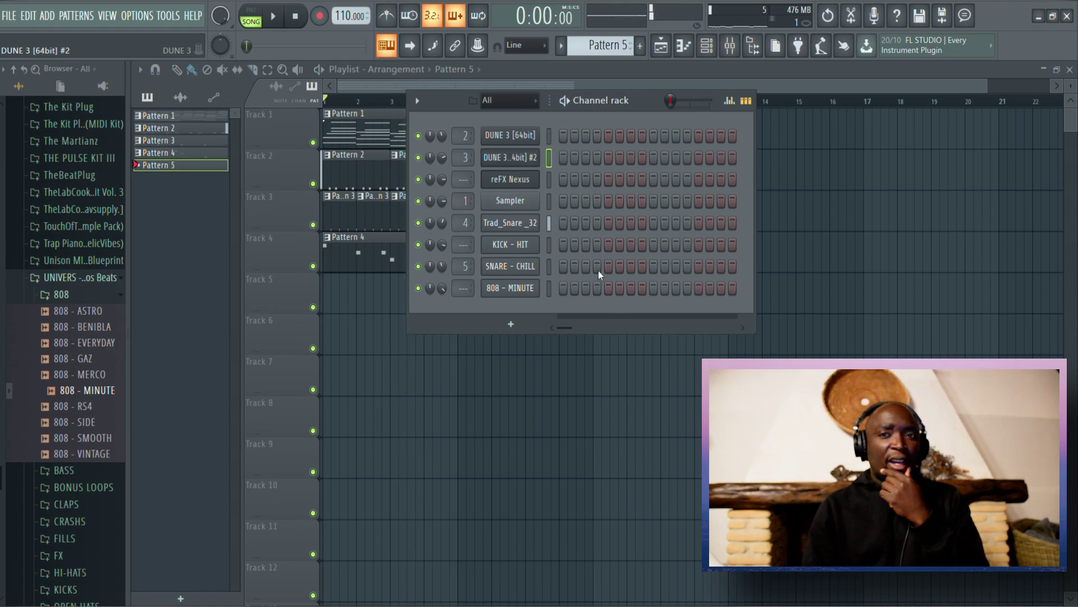
key("alt+shift+c")
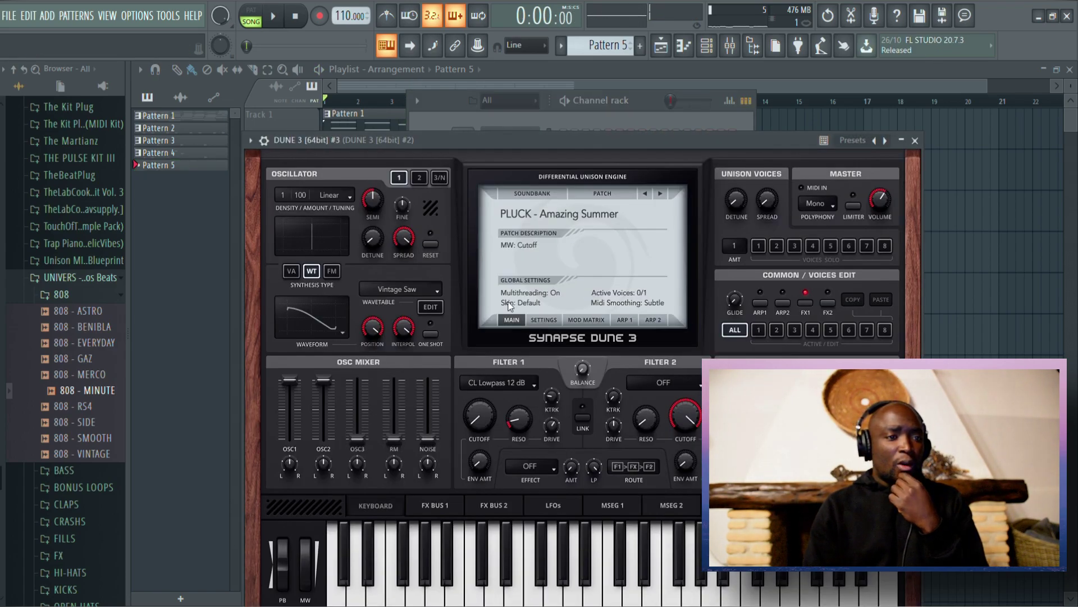
Browse the cloned DUNE 3 channel's patches and load 006: Blue Field KS.
left_click(660, 193)
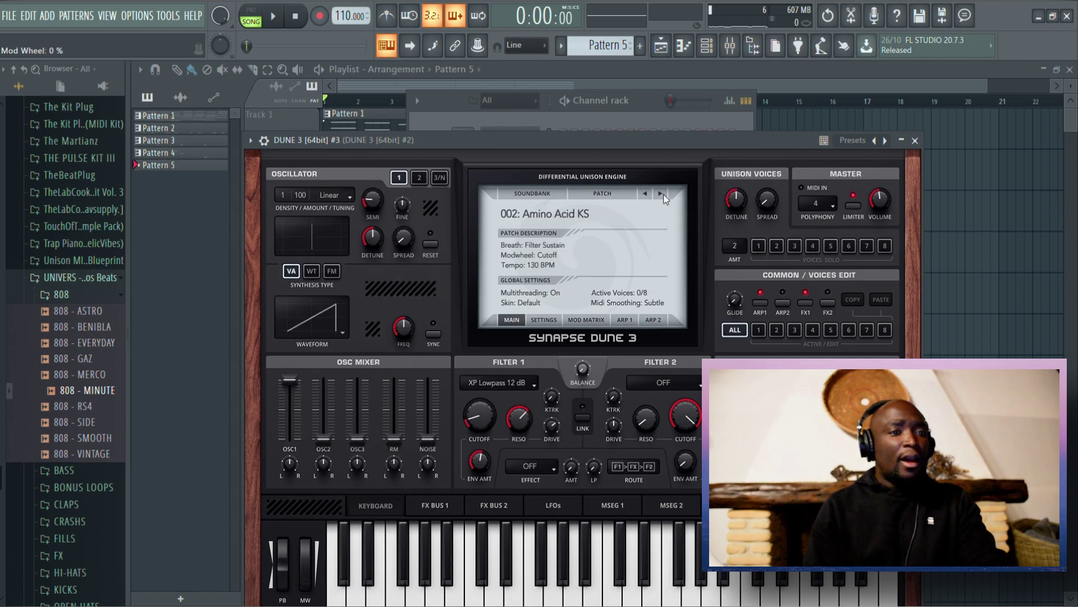
left_click(661, 195)
left_click(661, 194)
left_click(662, 193)
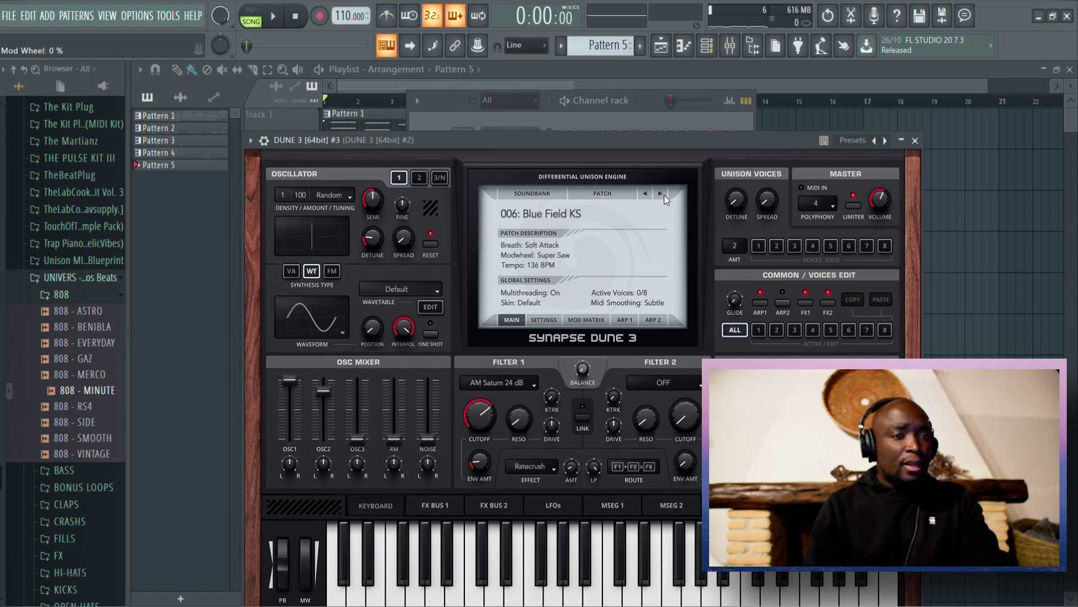
left_click(662, 193)
left_click(646, 193)
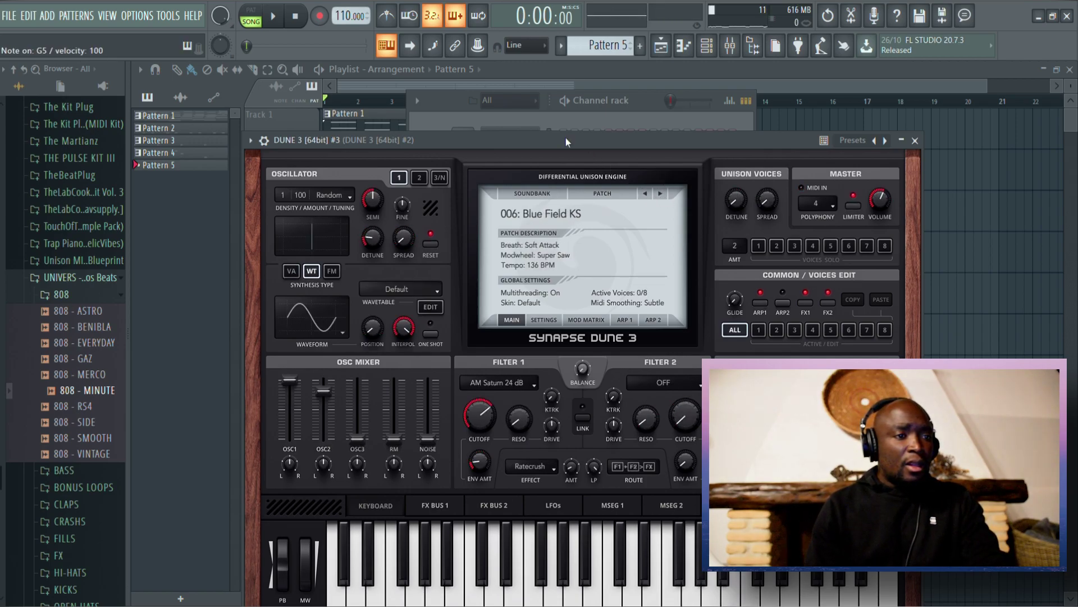
Paste the melody notes into the cloned DUNE 3 channel in Pattern 5 and place the pattern at bar 1 of playlist track 5.
left_click(460, 99)
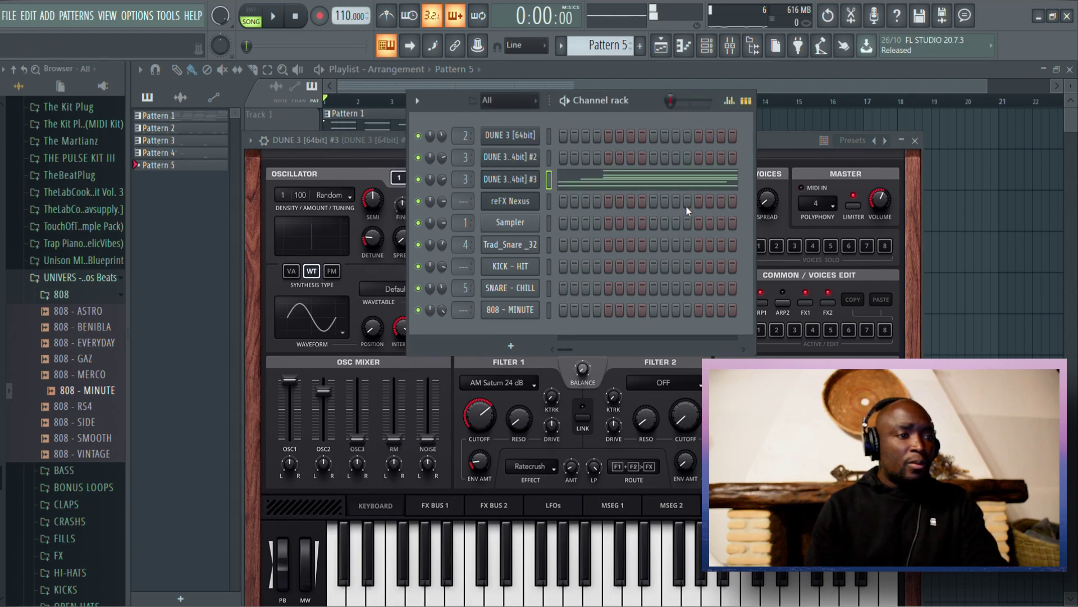
left_click(464, 89)
left_click(337, 292)
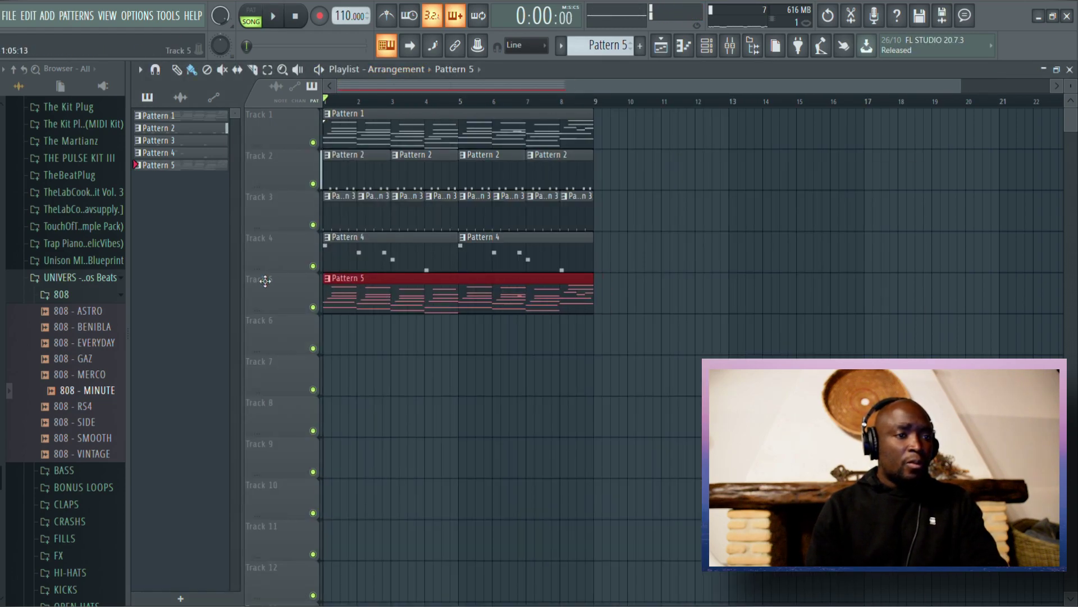
Switch arpeggiator 1 of the cloned DUNE 3 [64bit] #3 instrument to the Step Sequencer type while checking it in playback.
key("F6")
key("space")
left_click(510, 187)
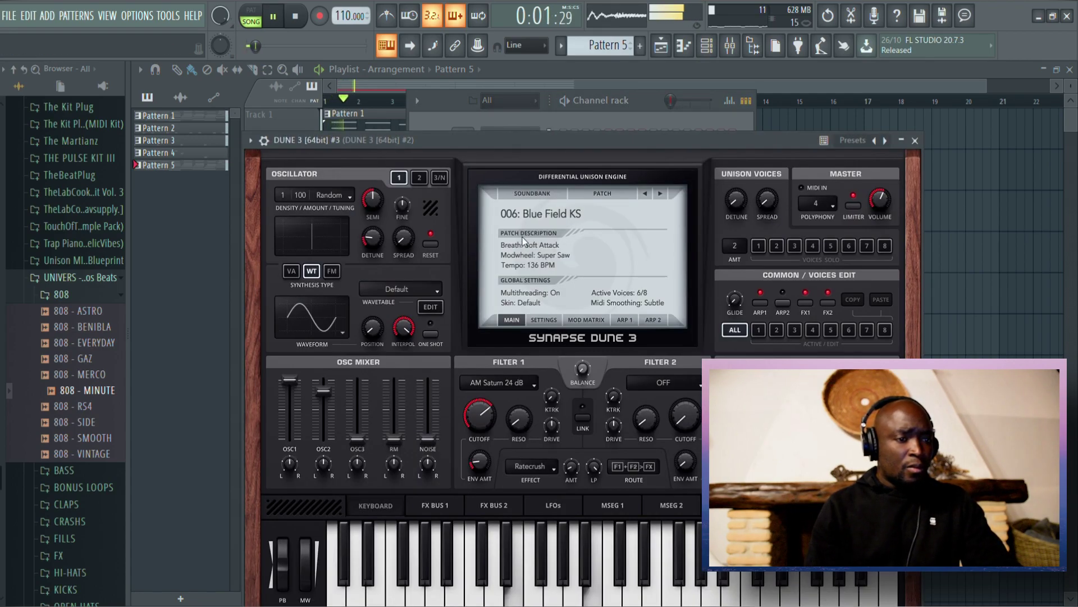
key("space")
left_click(595, 321)
left_click(624, 320)
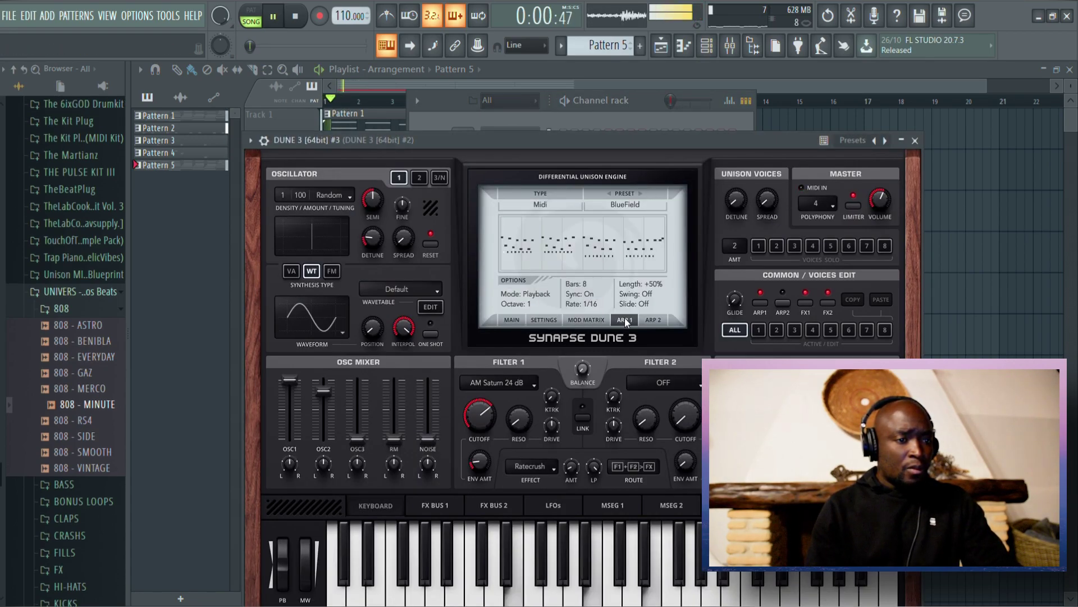
key("space")
left_click(556, 227)
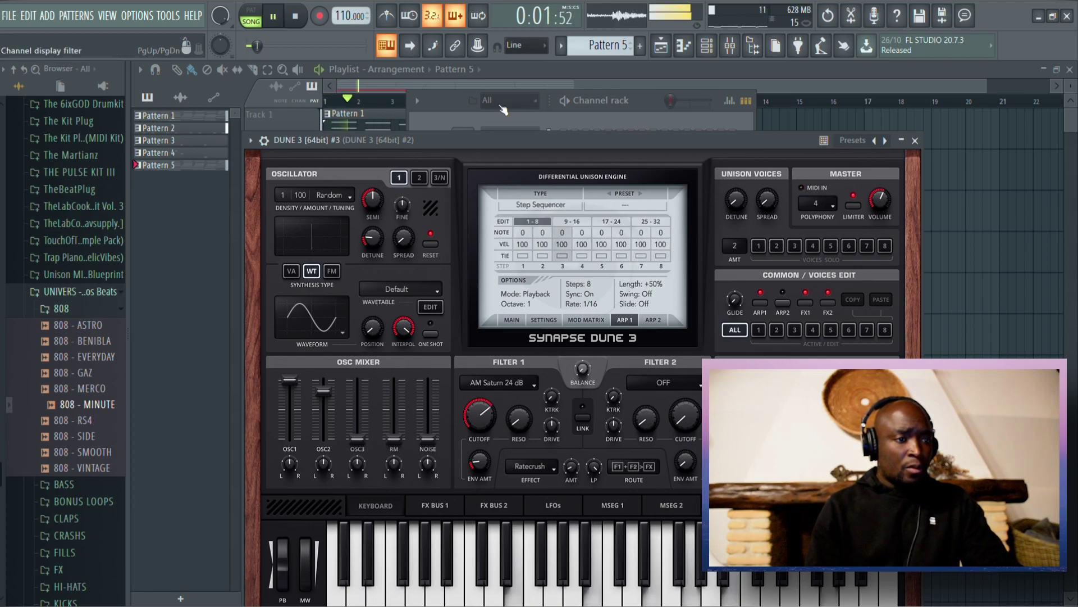
Listen to the arrangement with the layered melodies and mute the DUNE 3 [64bit] #3 channel.
left_click(516, 108)
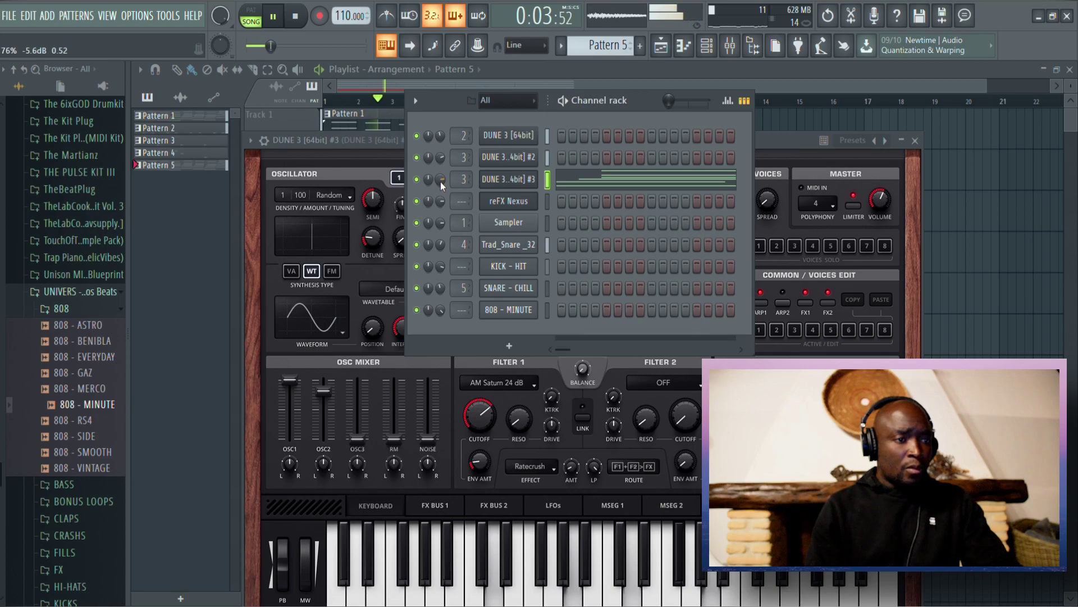
left_click(414, 82)
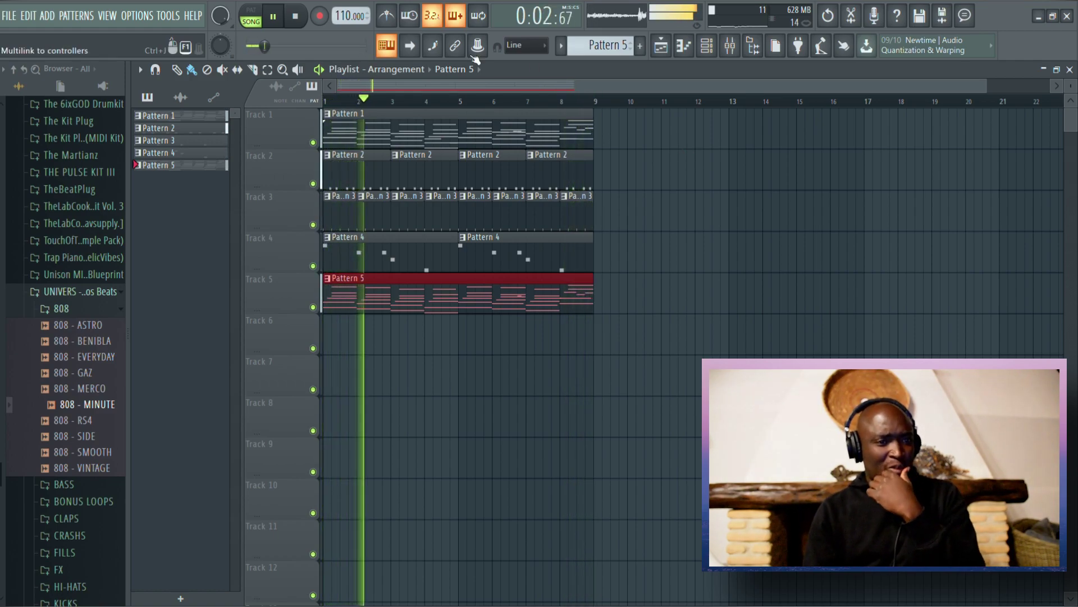
left_click(706, 45)
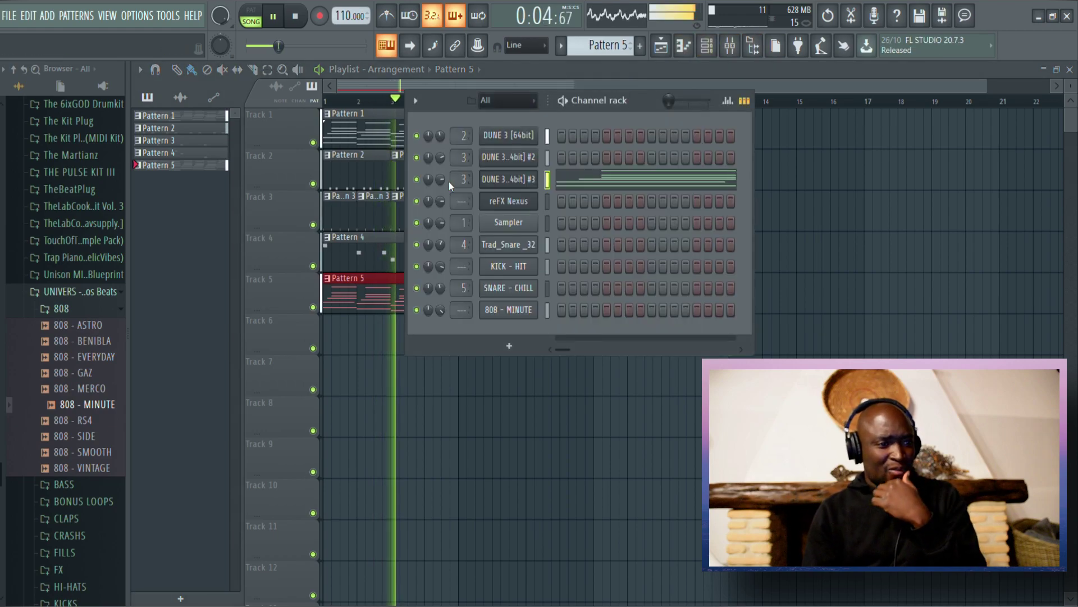
left_click(706, 45)
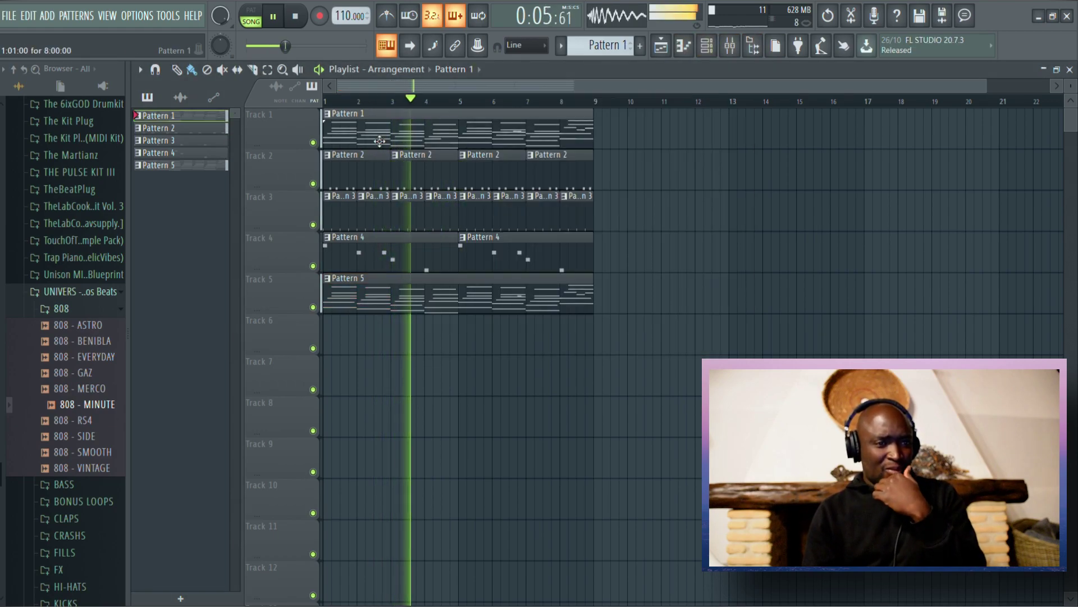
left_click(708, 50)
left_click(417, 136)
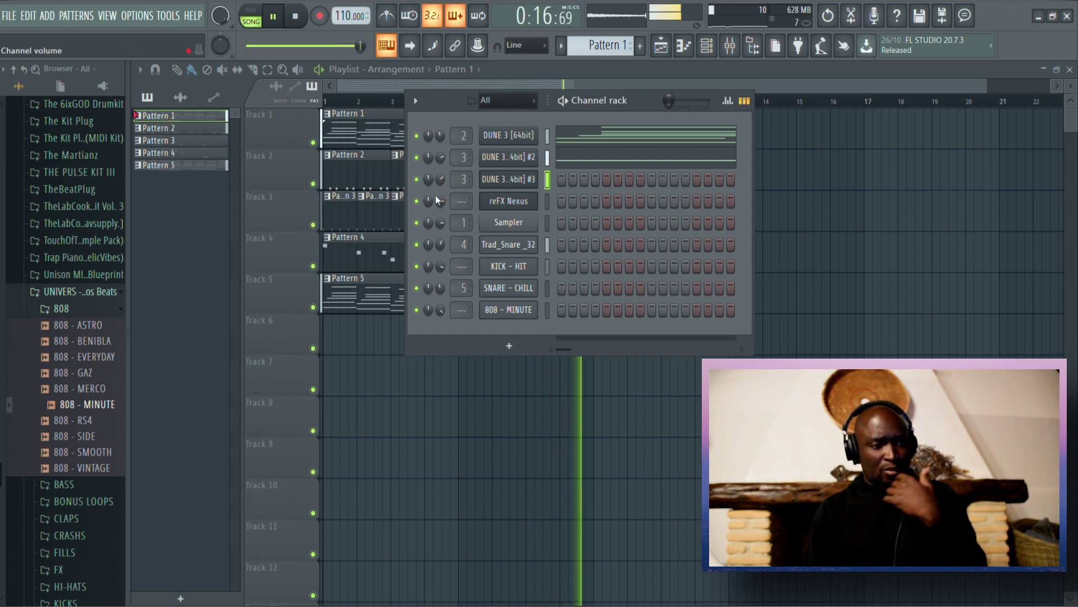
left_click(416, 179)
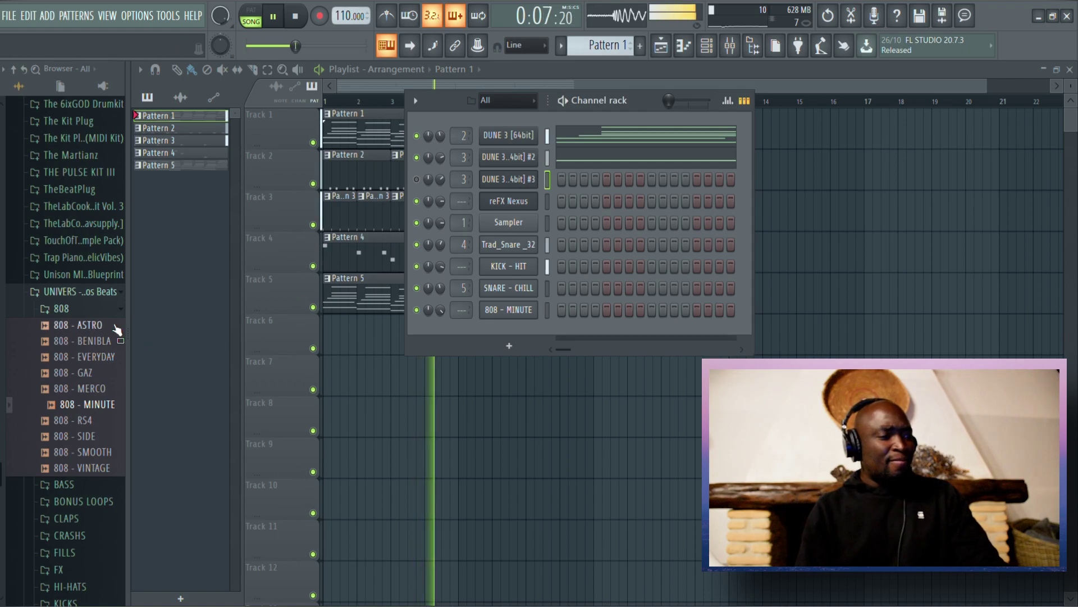
Load the PERC - CLASSIC sample from the PERCS folder as a new channel.
left_click(99, 311)
scroll(100, 316, "down", 4)
left_click(104, 288)
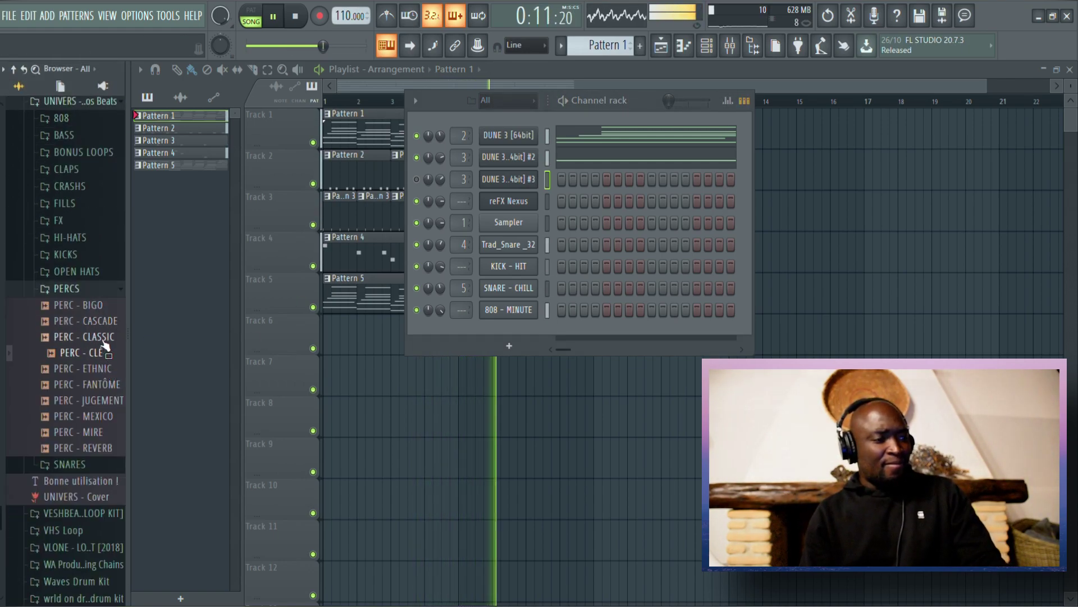
left_click_drag(99, 338, 265, 336)
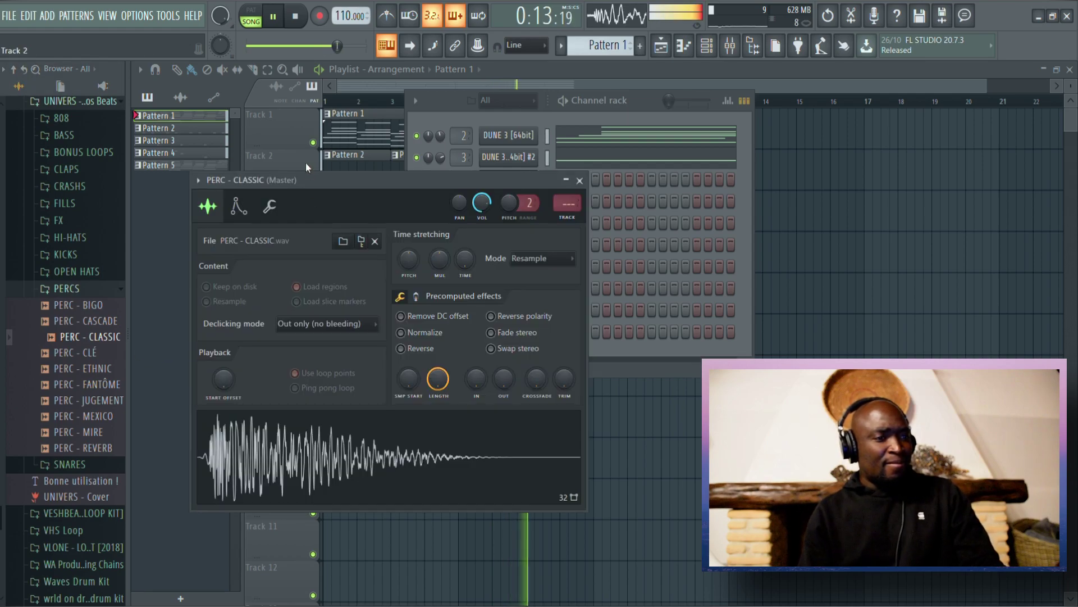
left_click(306, 163)
Copy the Trad_Snare_32 notes of Pattern 2 into the PERC - CLASSIC channel of the same pattern.
left_click(157, 128)
left_click(706, 45)
key("space")
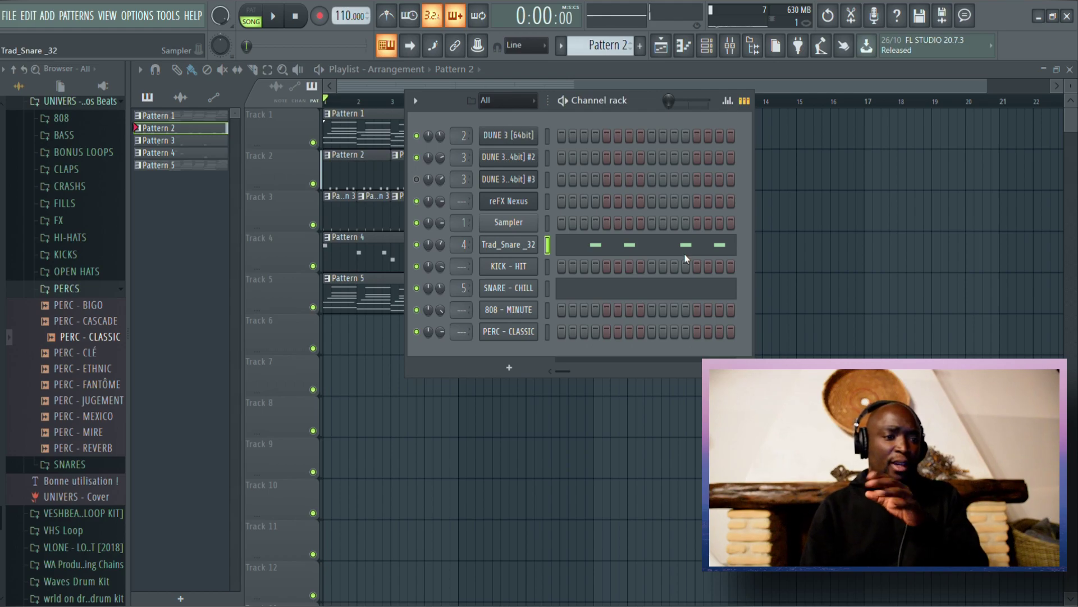
left_click(518, 332)
key("ctrl+v")
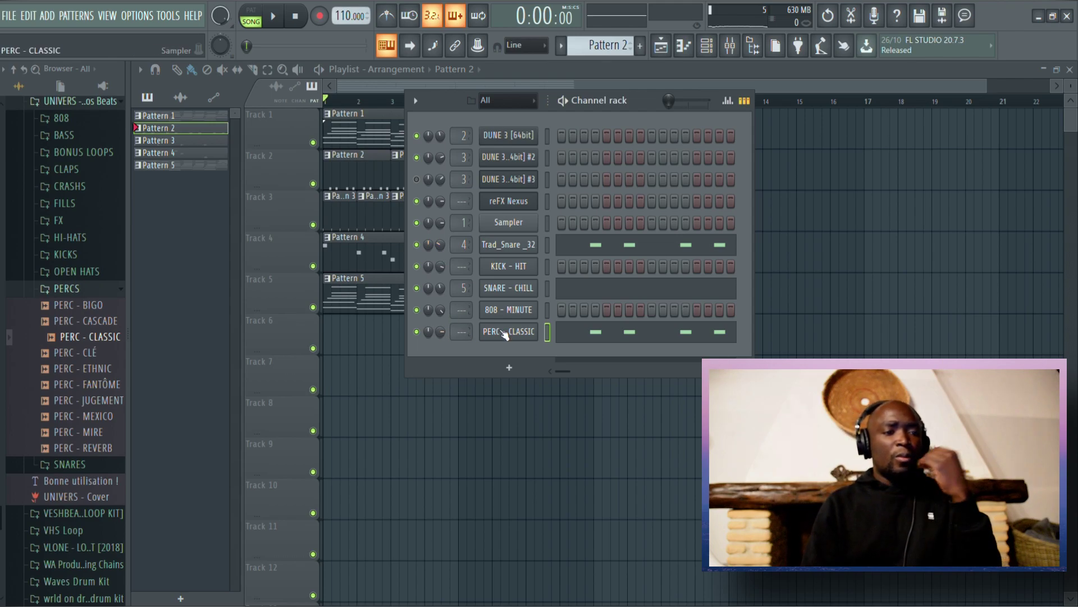
Lower the PERC - CLASSIC channel's volume while the arrangement plays.
key("space")
left_click_drag(440, 332, 440, 341)
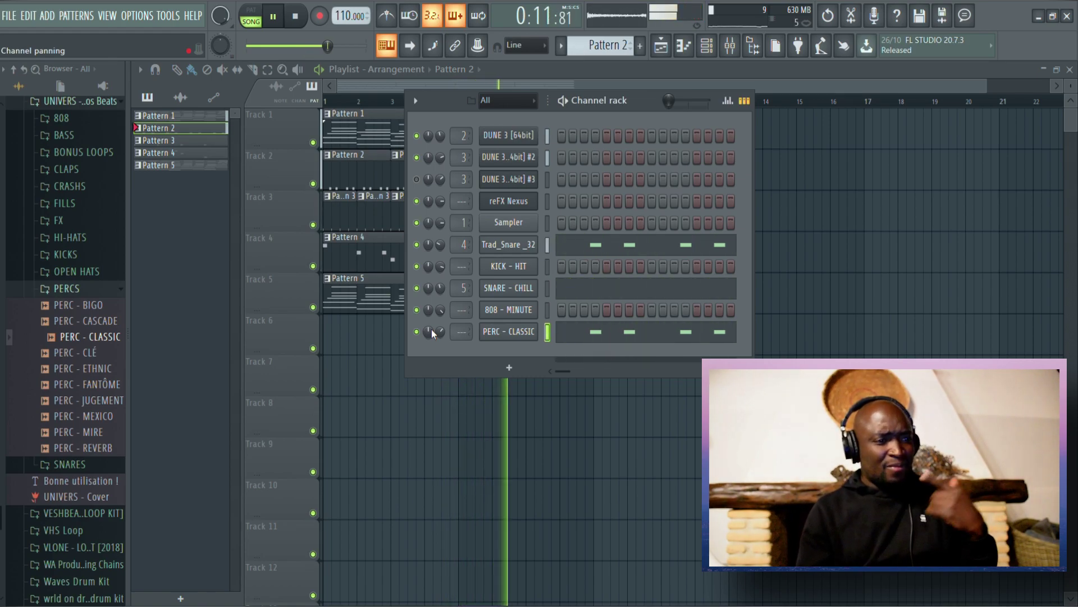
left_click(378, 176)
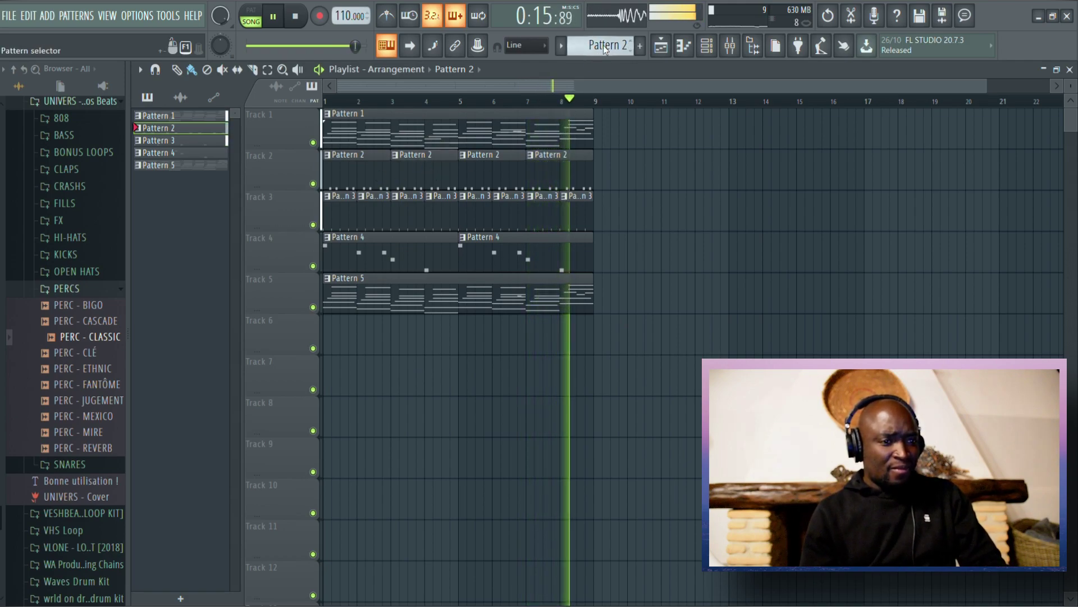
Clone Pattern 2 as Pattern 3 and replace the second and fourth Pattern 2 clips on track 2 with the clone.
key("shift+ctrl+Insert")
key("space")
left_click(416, 174)
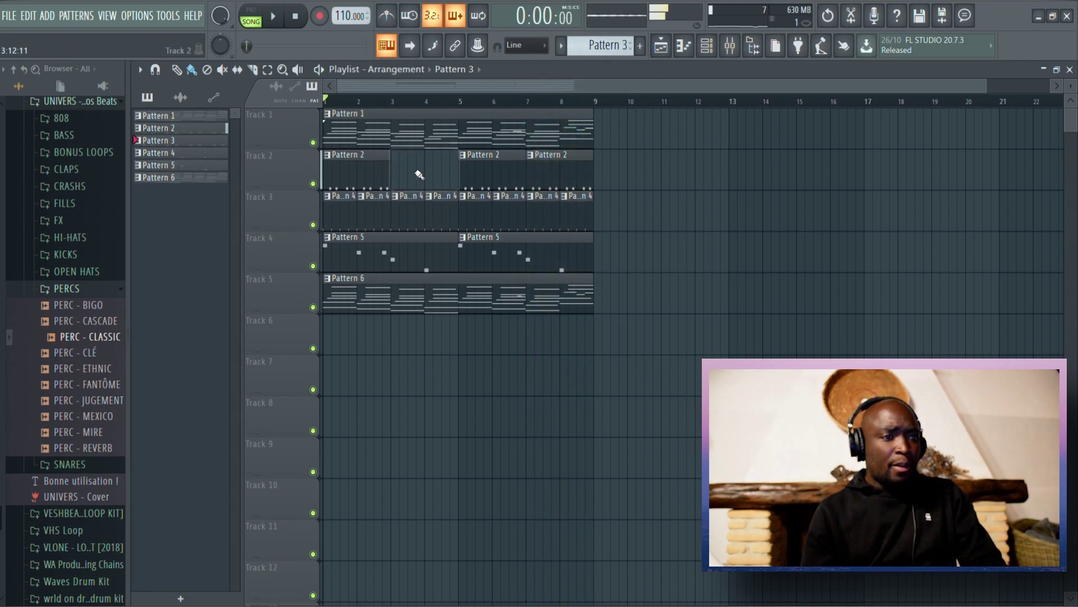
left_click(539, 176)
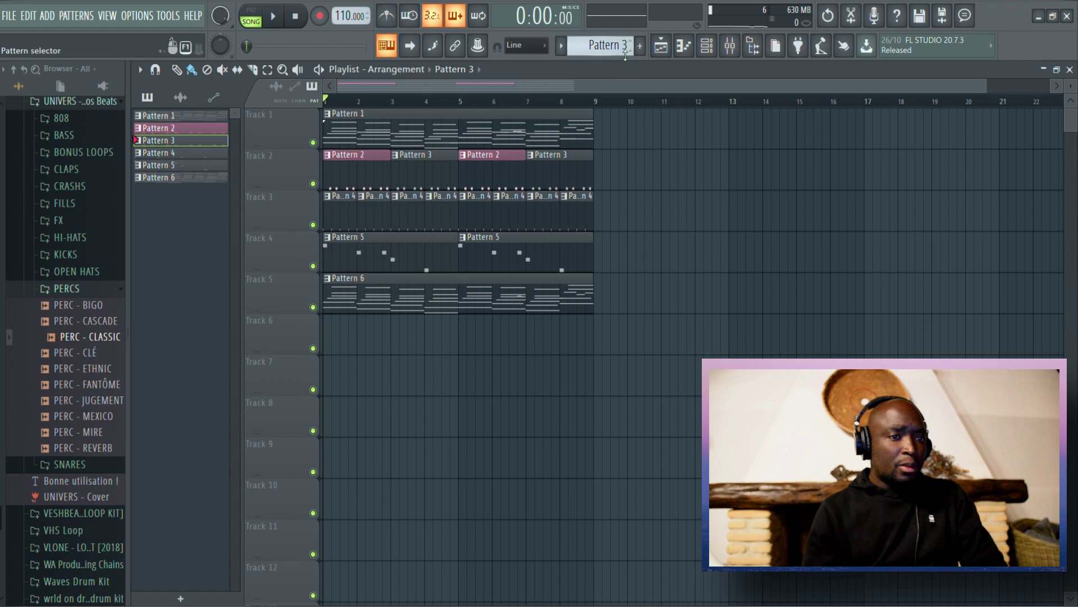
Add an extra C5 note to the PERC - CLASSIC part in bar 2 of Pattern 3, just before the third hit.
double_click(439, 168)
left_click(702, 56)
key("F6")
key("space")
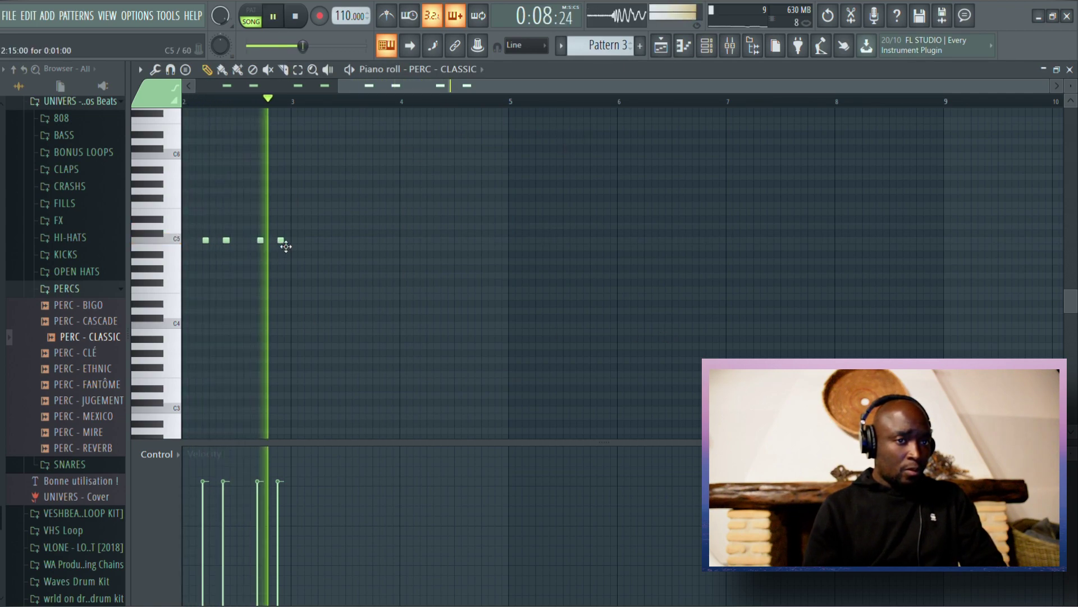
key("space")
key("space")
left_click(356, 240)
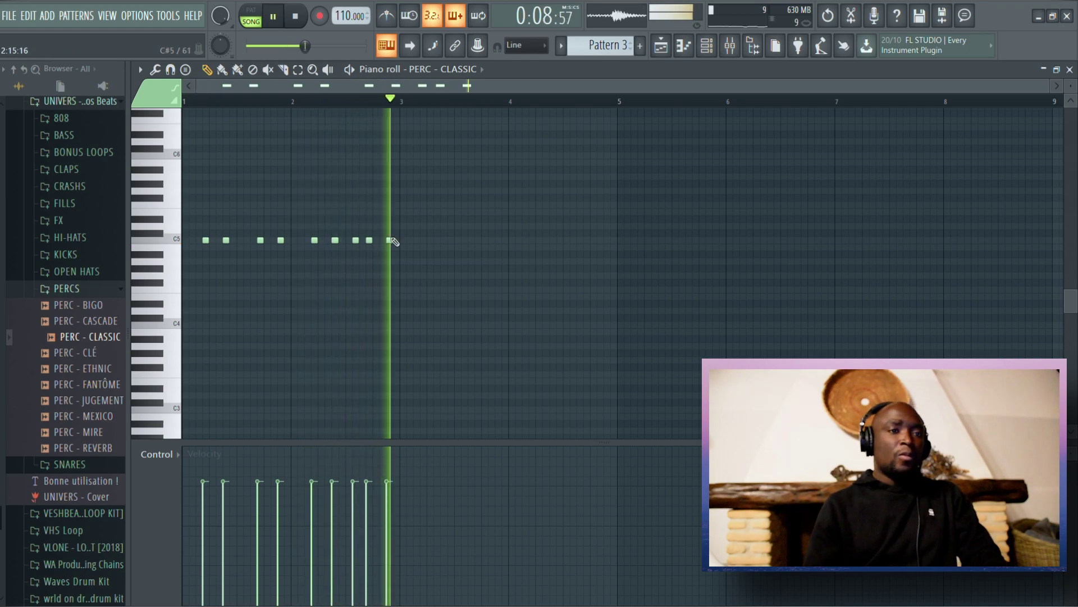
Mute playlist track 4 and move the Pattern 6 clip on track 5 to bar 9.
left_click(662, 46)
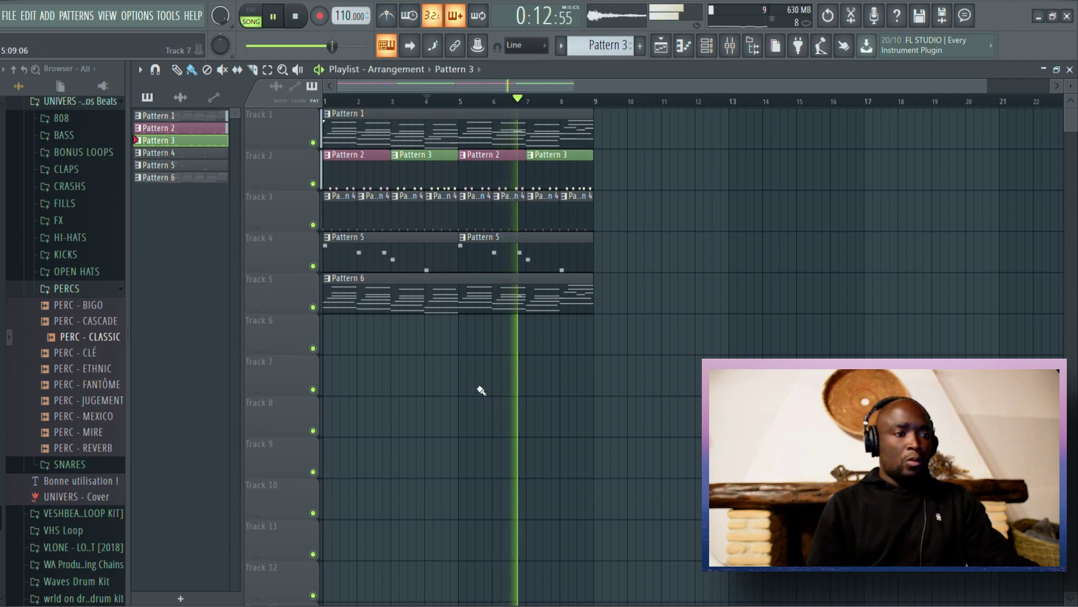
left_click(313, 266)
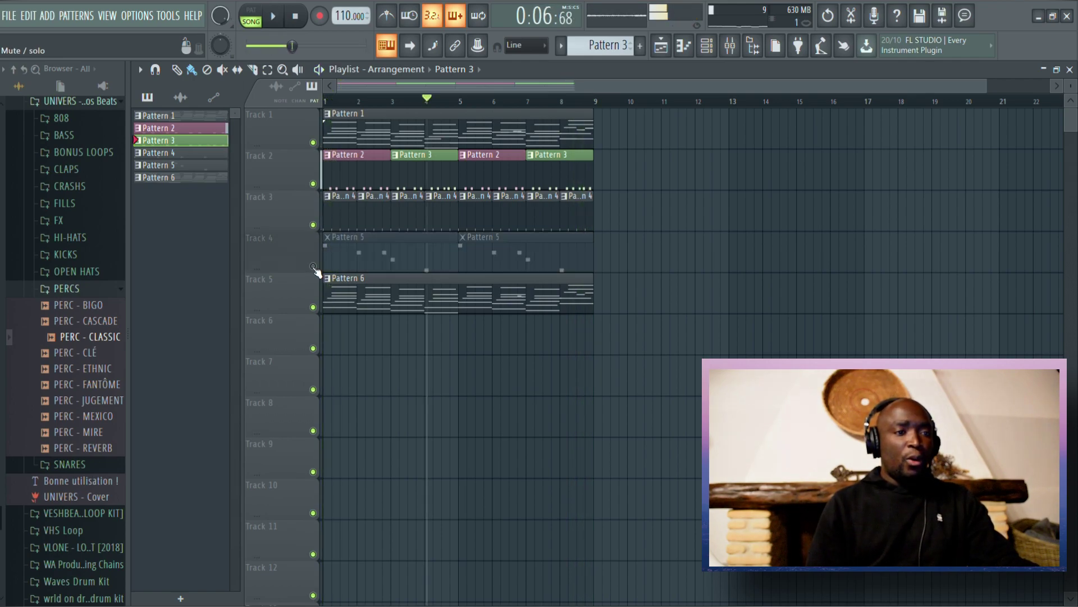
left_click_drag(488, 312, 760, 312)
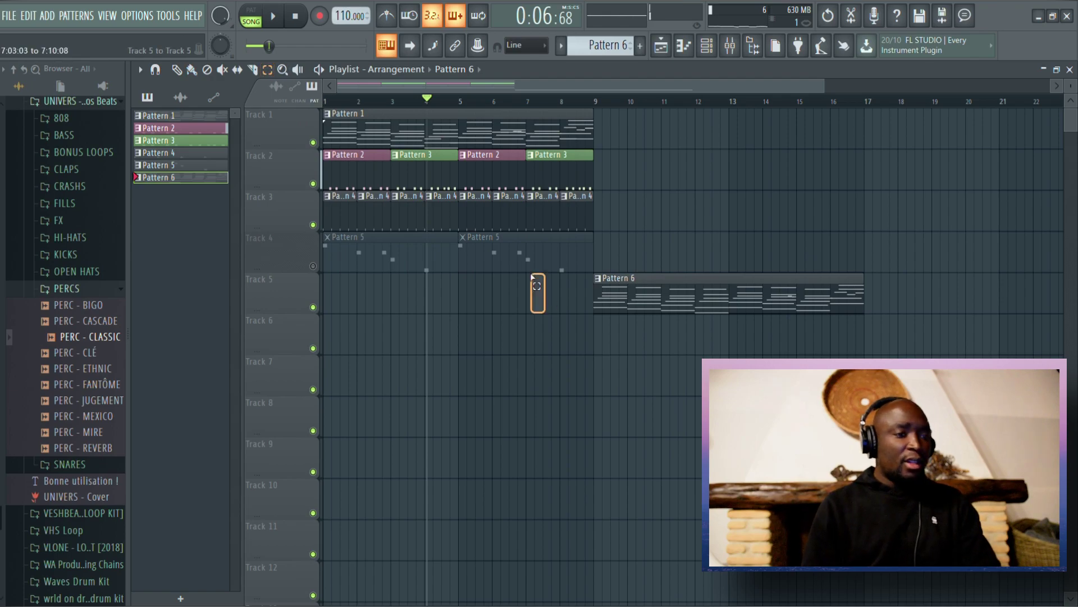
Duplicate all clips on tracks 1 to 4 from bars 1–8 into bars 9–16.
left_click_drag(532, 276, 230, 139)
left_click_drag(566, 313, 181, 128)
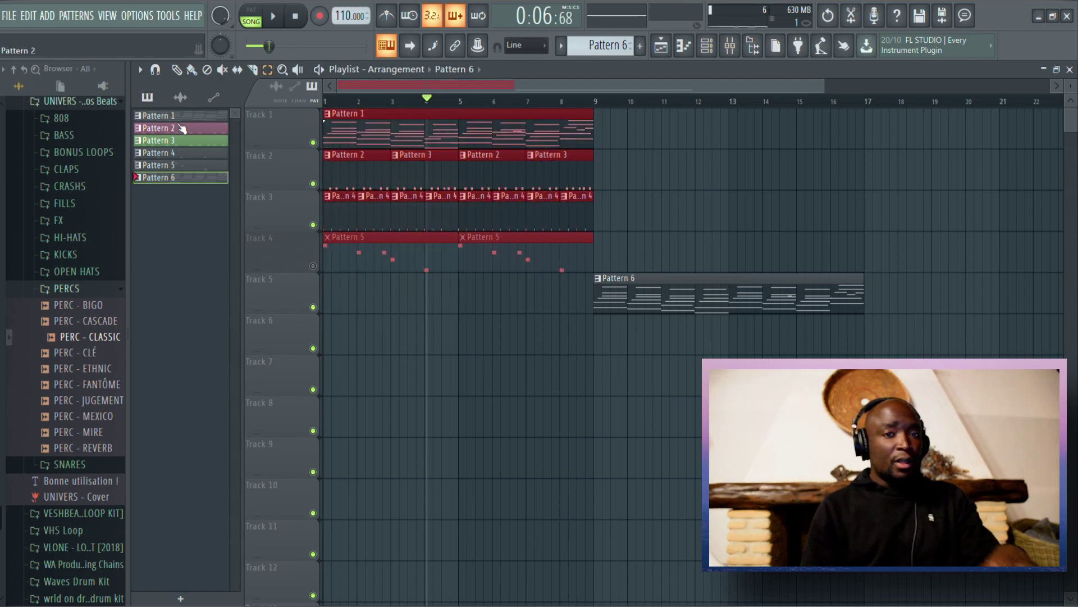
key("ctrl+b")
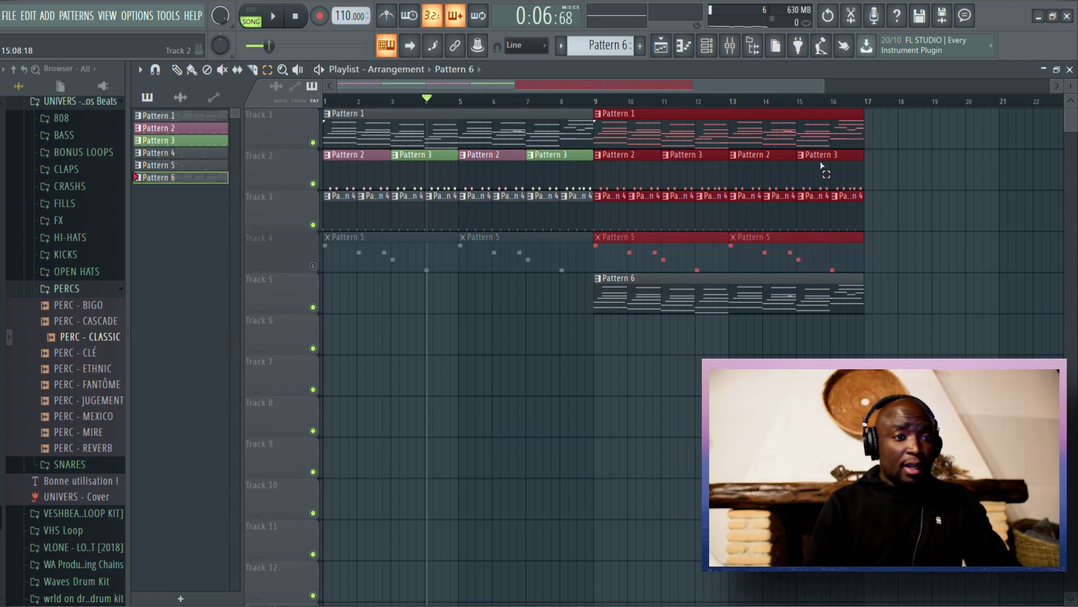
Load the BA Basic Triangle preset from the Bass category in reFX Nexus and enable its portamento.
left_click(704, 49)
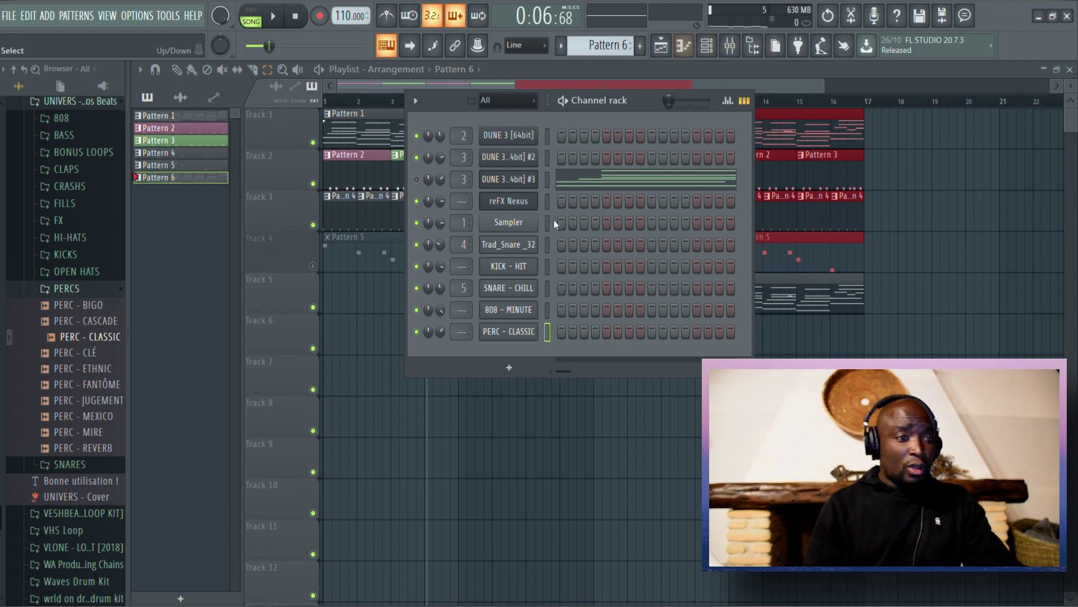
left_click(523, 206)
left_click(337, 245)
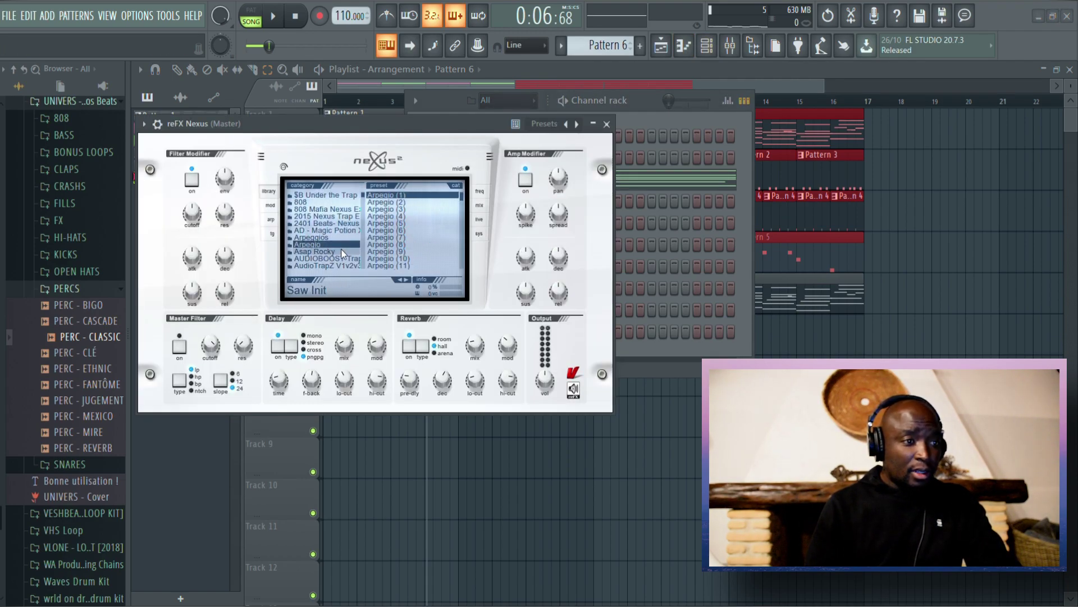
mouse_move(363, 195)
left_mouse_down()
mouse_move(366, 240)
mouse_move(365, 196)
left_mouse_up()
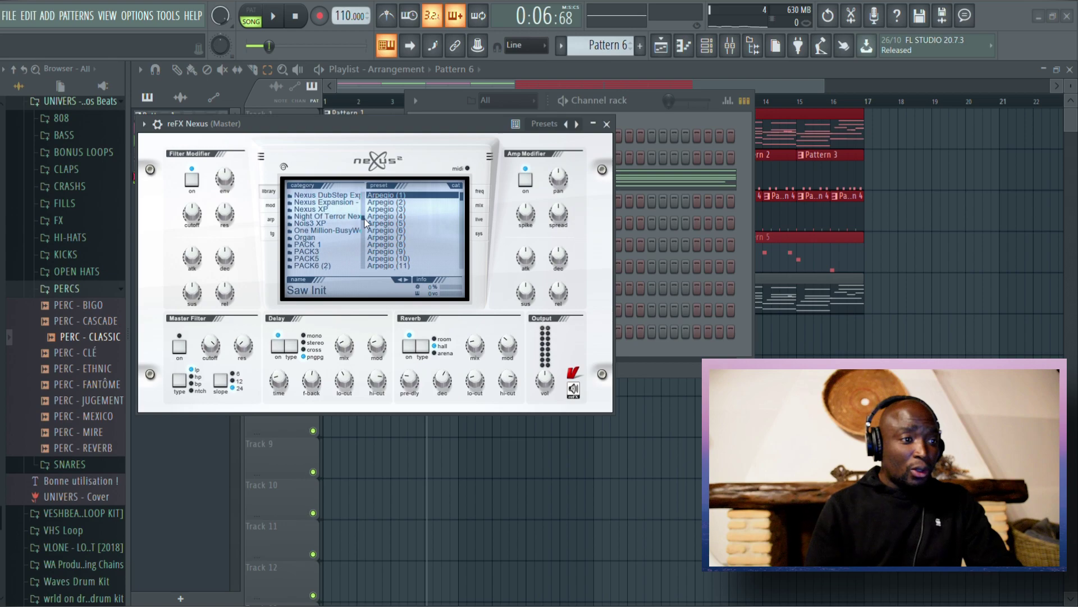
left_click(306, 216)
left_click(402, 251)
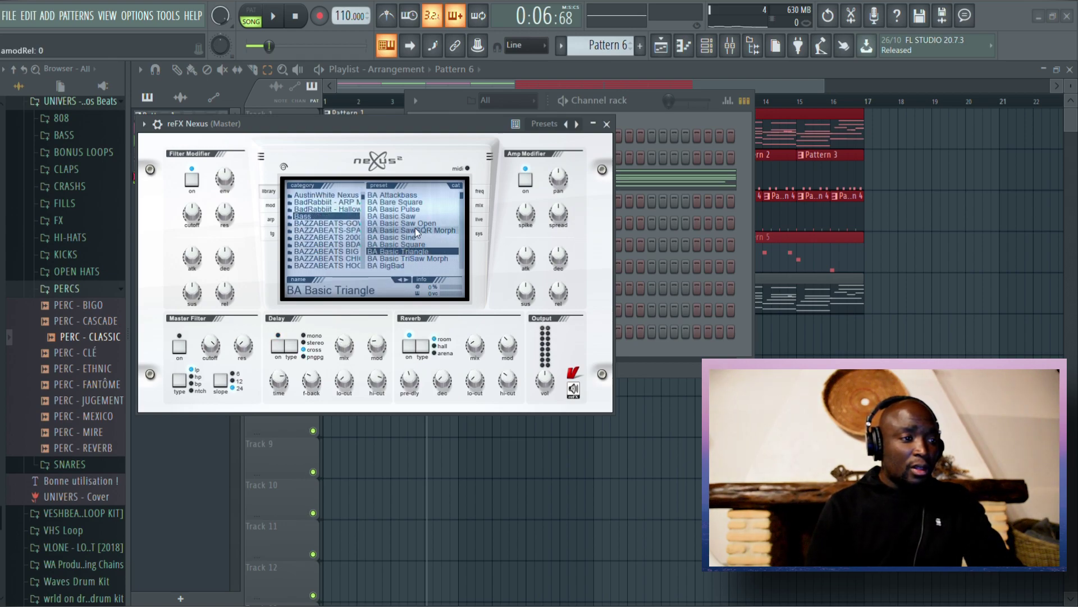
left_click(270, 206)
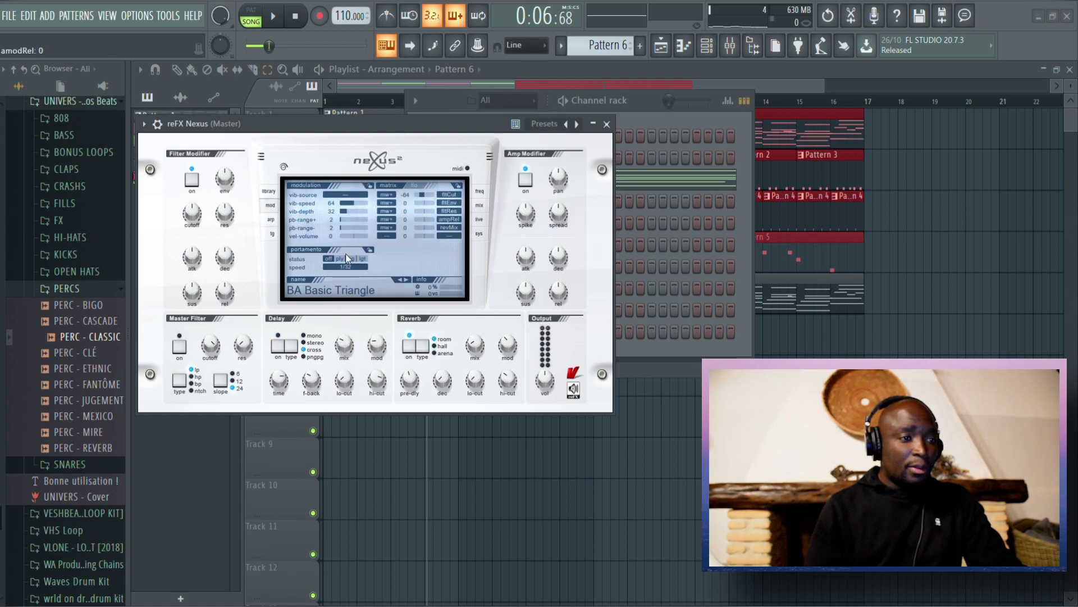
left_click(450, 106)
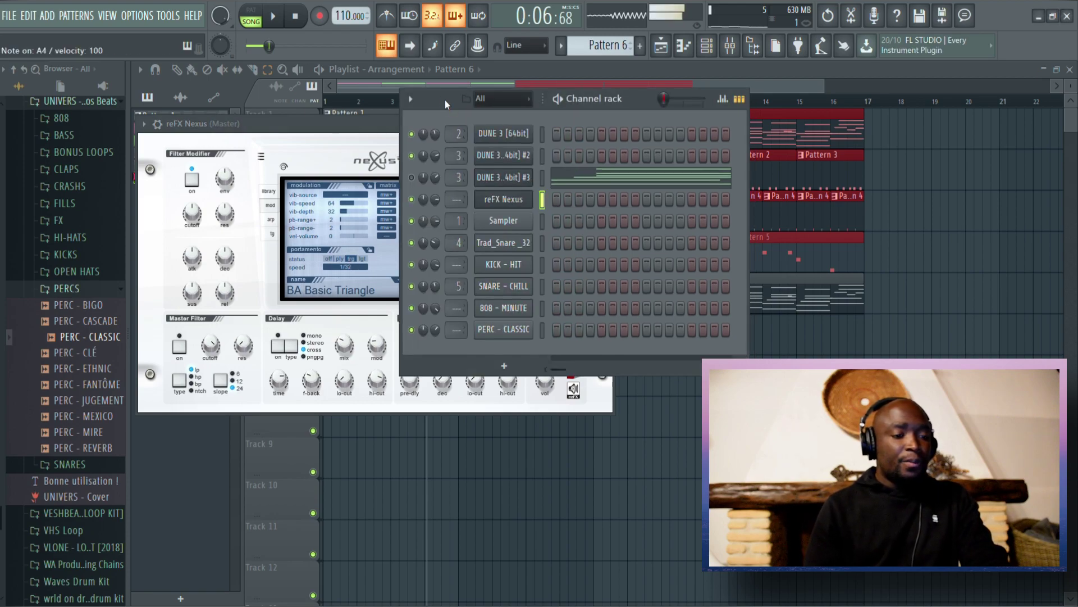
Create Pattern 7 and place it at bar 1 of playlist track 6.
key("F5")
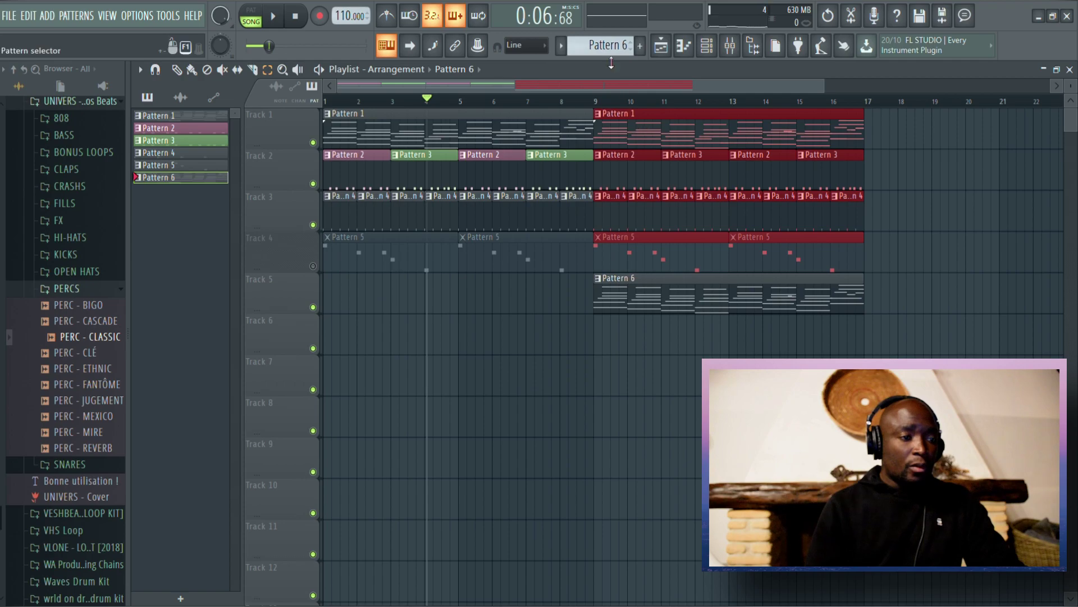
key("F4")
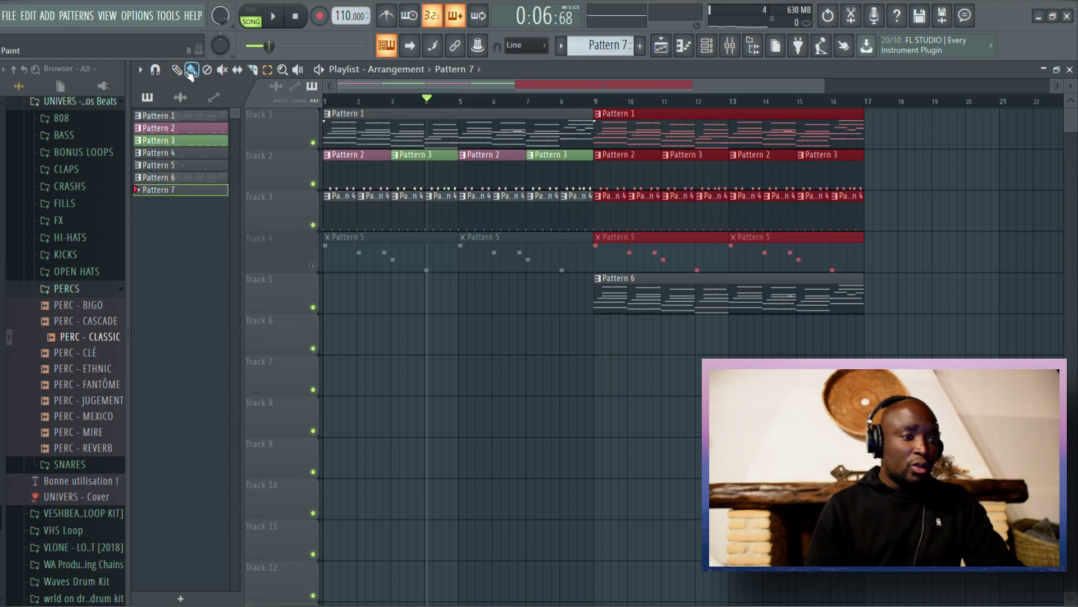
left_click(335, 360)
left_click_drag(352, 372, 353, 332)
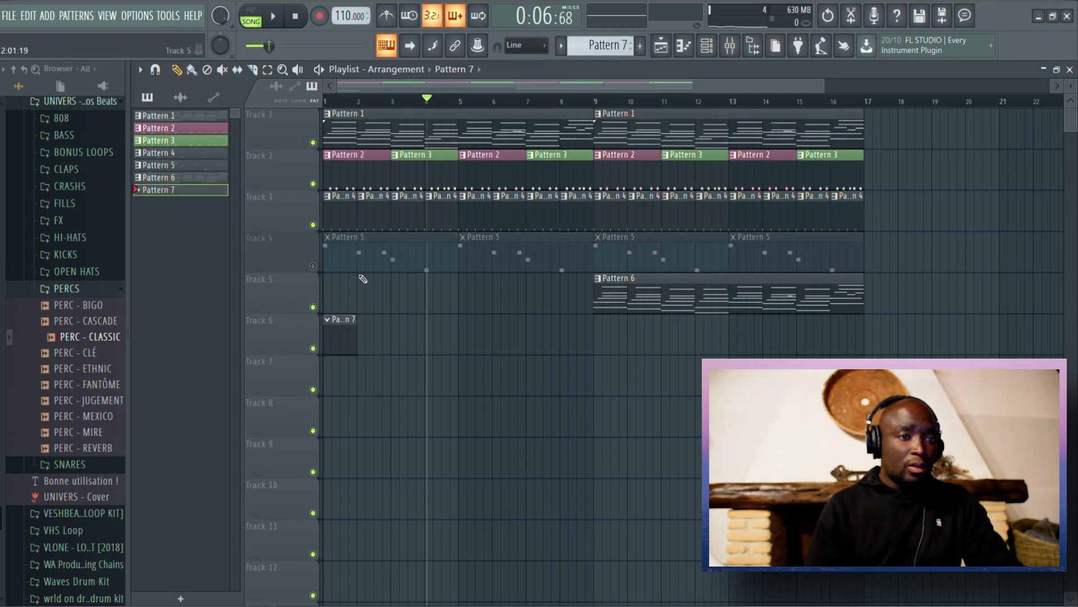
Copy the 808 - MINUTE notes from Pattern 5 into the reFX Nexus piano roll of Pattern 7.
left_click(706, 49)
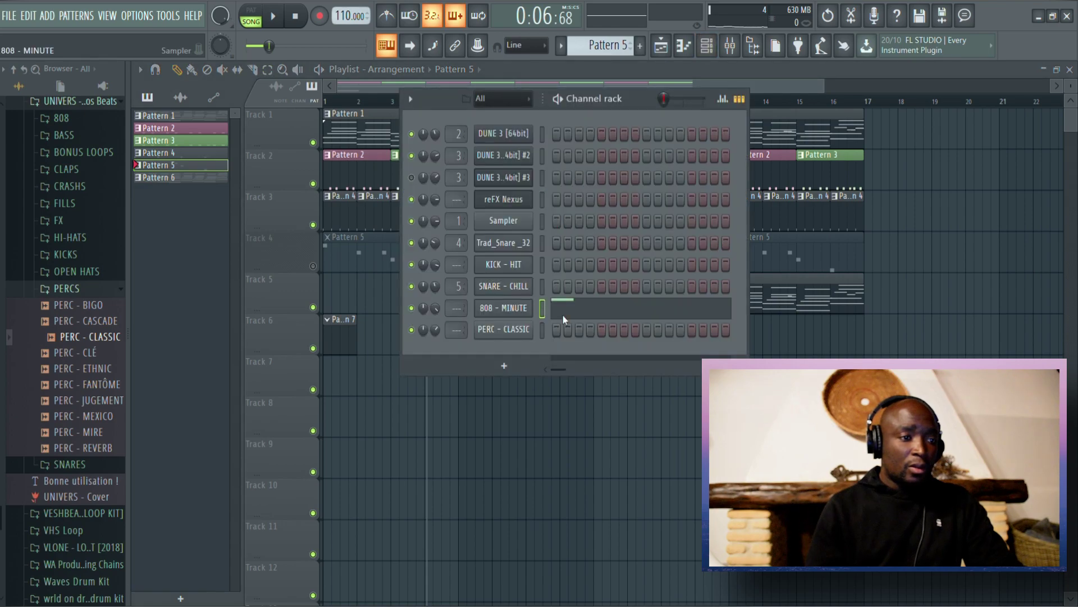
left_click(342, 332)
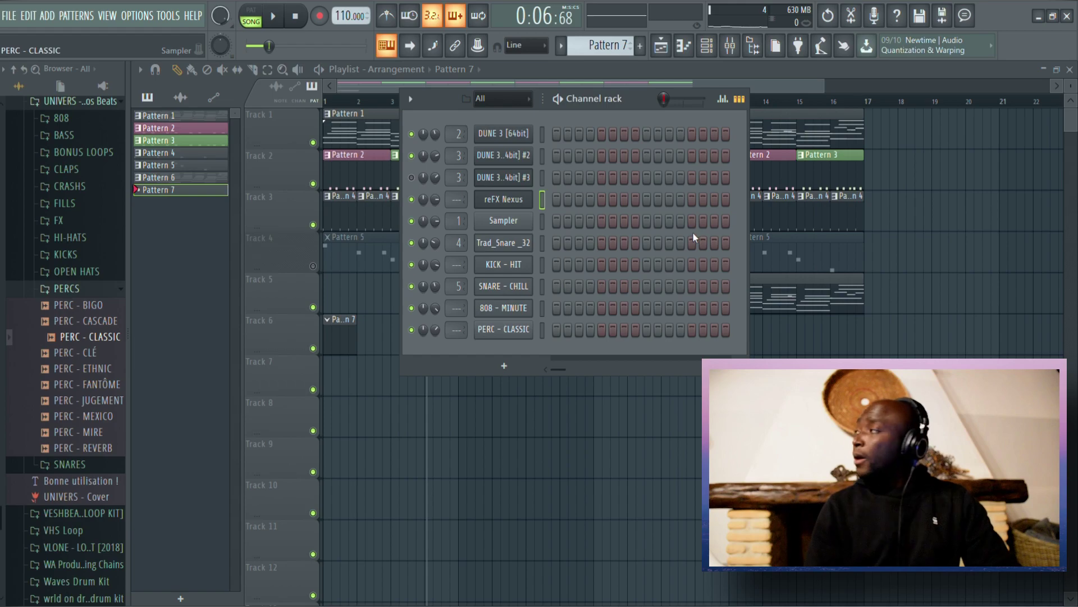
key("space")
key("space")
left_click(642, 201)
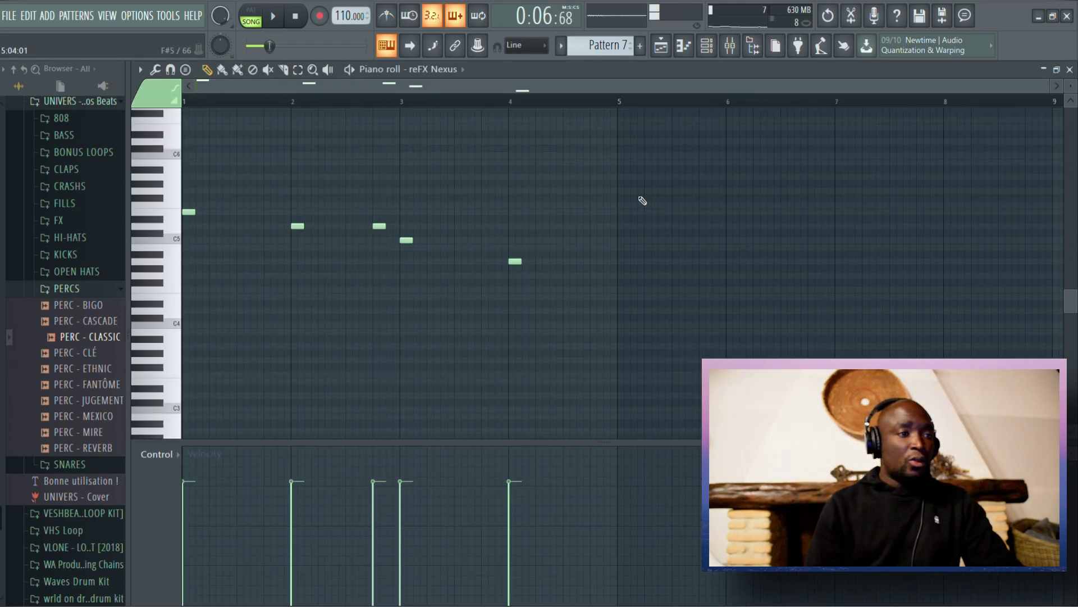
Lengthen the copied Nexus notes to one full bar each across bars 1–4 and delete the extra note late in bar 2.
left_click_drag(688, 190, 183, 272)
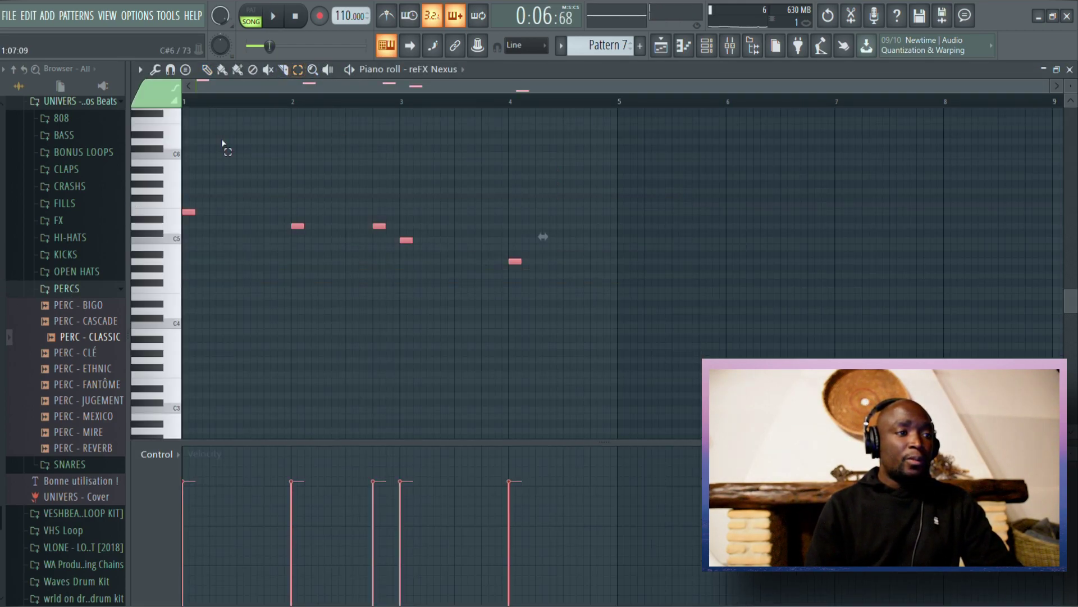
left_click_drag(194, 212, 307, 235)
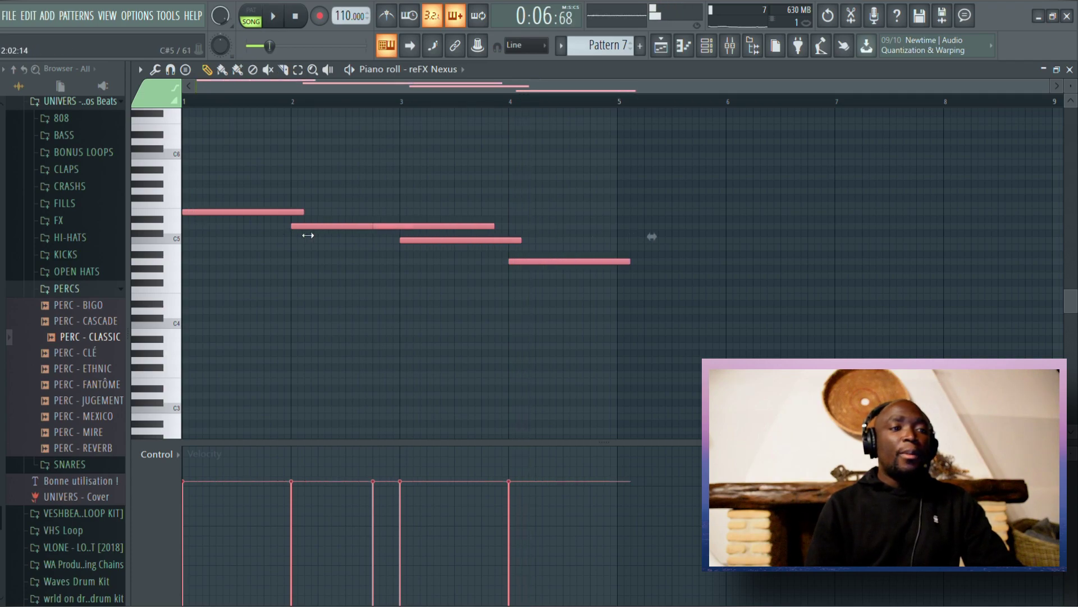
left_click(420, 217)
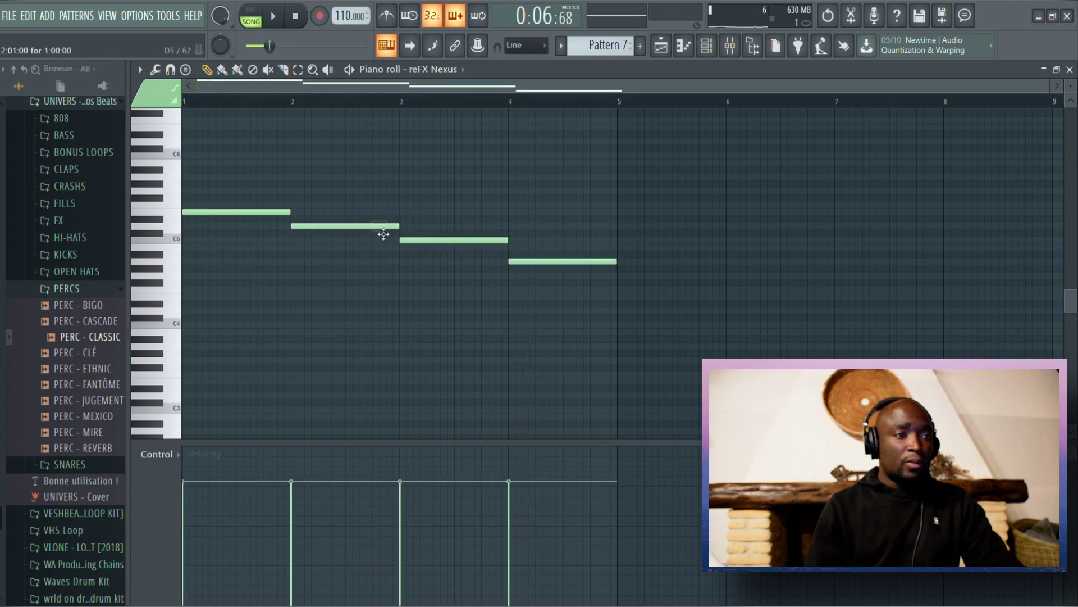
Play Pattern 7 on its own in pattern mode to audition the Nexus bass line.
left_click(295, 16)
left_click(245, 14)
key("space")
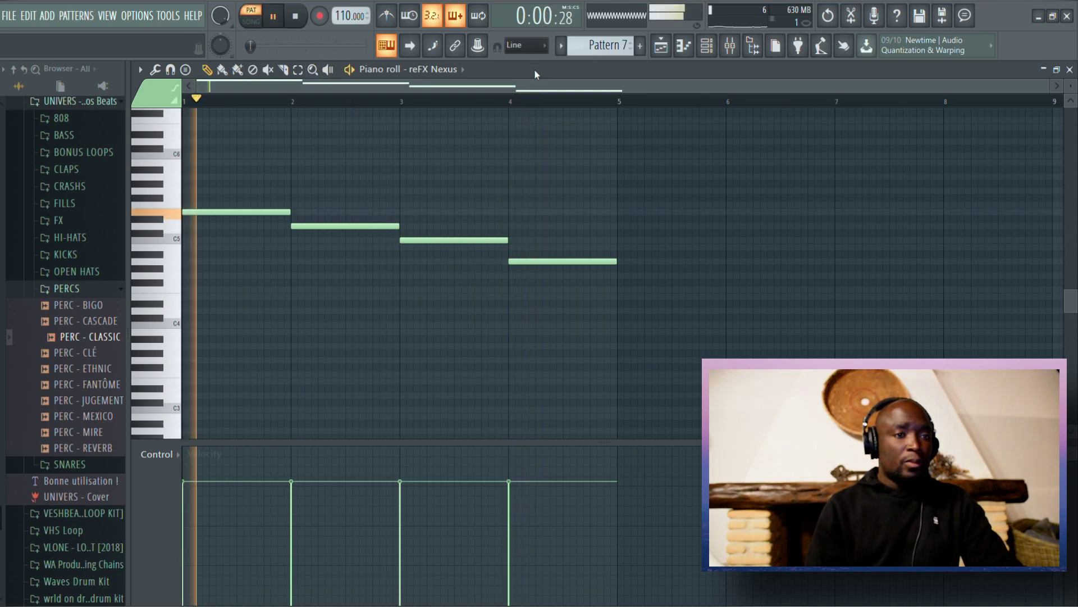
left_click(706, 46)
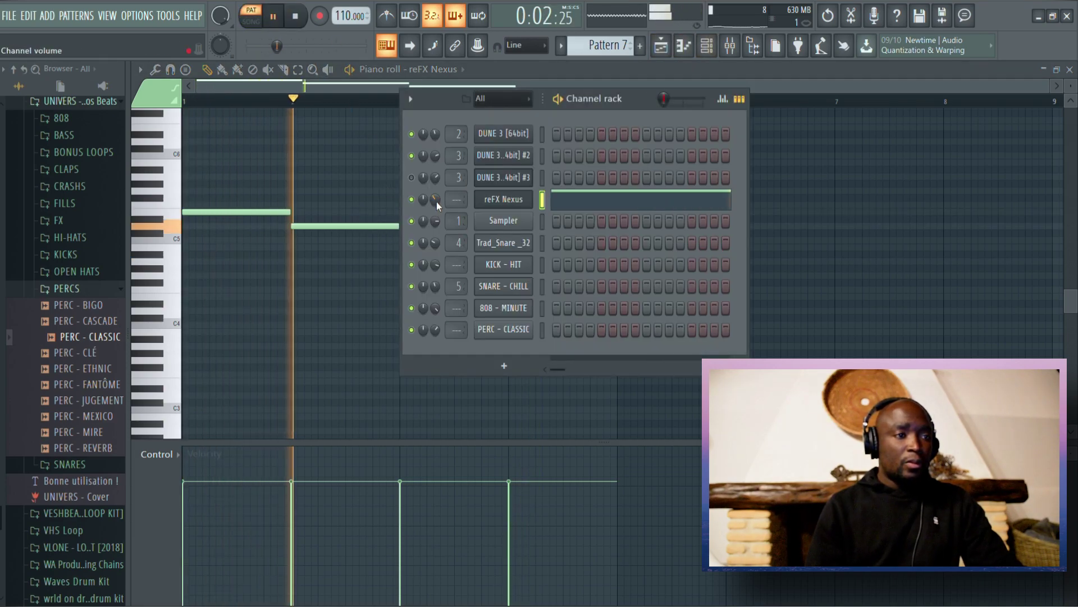
left_click(377, 85)
key("space")
key("space")
key("space")
Return to the playlist in song mode and place a second Pattern 7 clip at bar 5 of track 6.
left_click(640, 46)
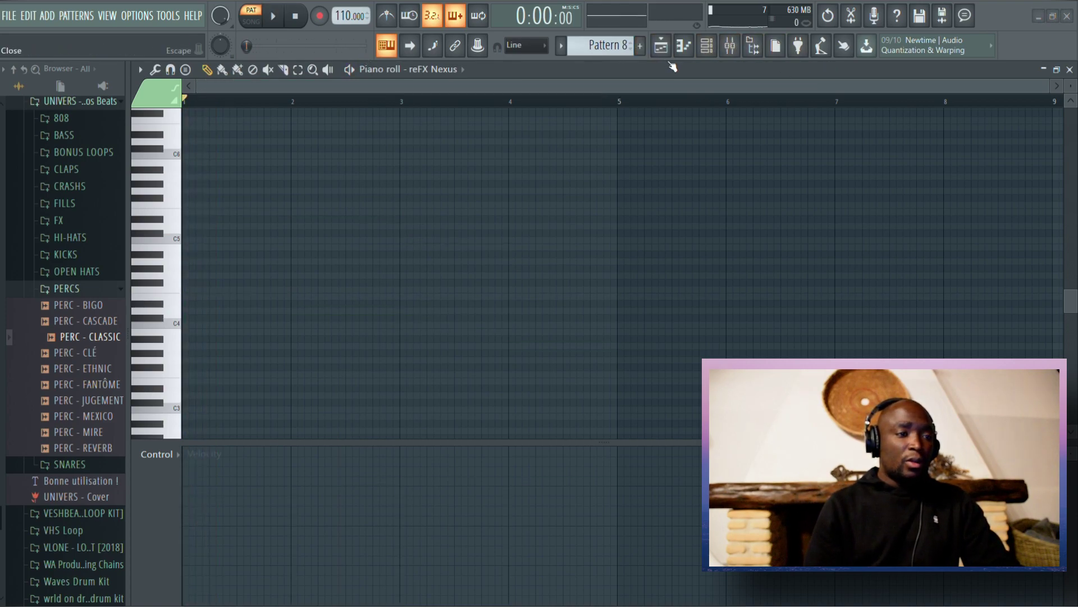
left_click(661, 49)
key("l")
key("space")
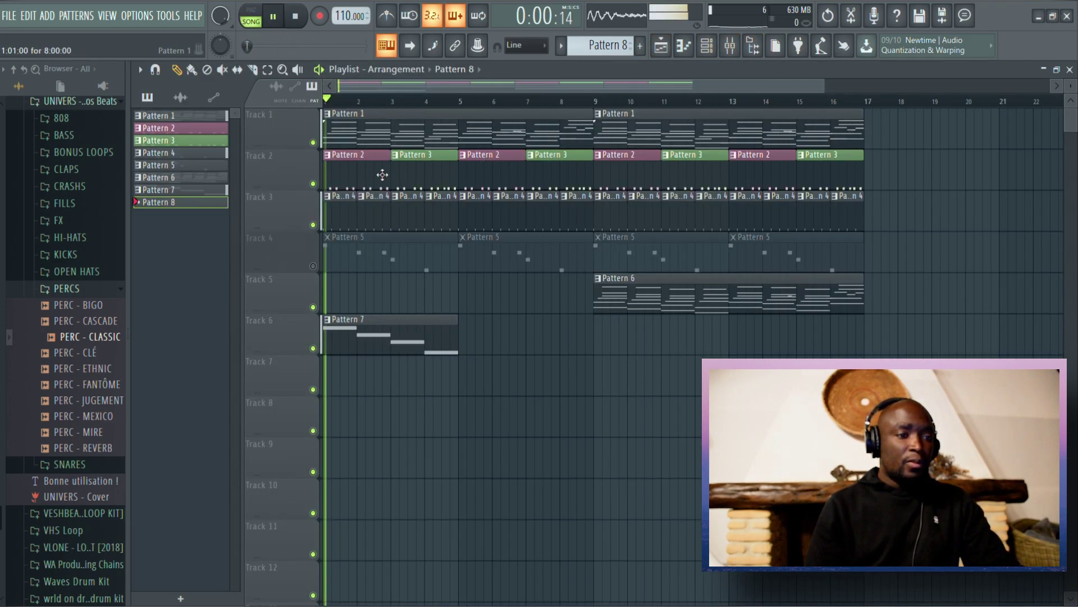
left_click(454, 344)
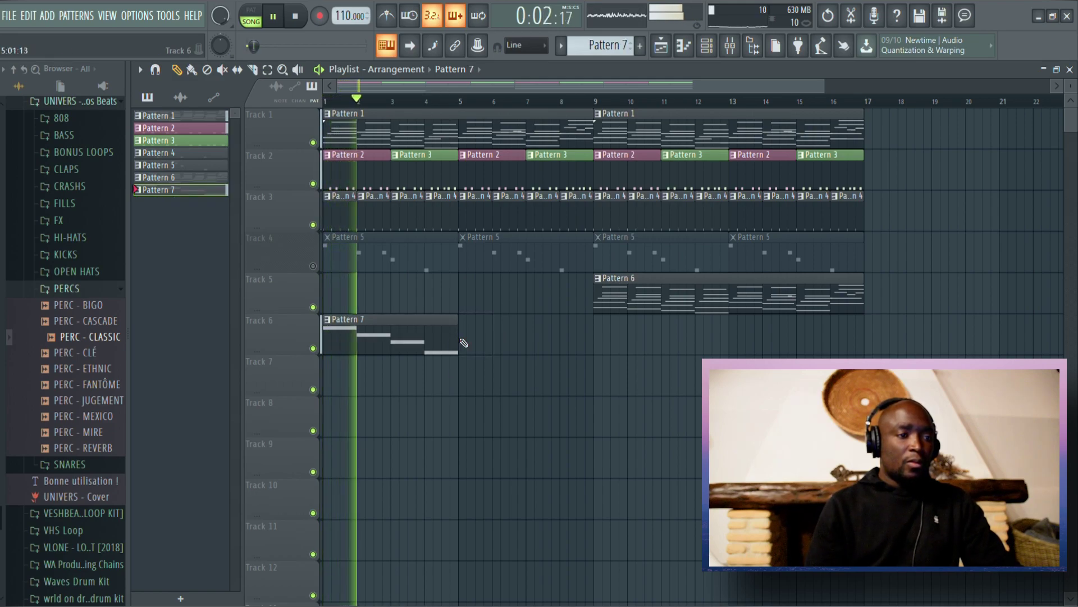
left_click(472, 337)
Delete the Pattern 5 clips in bars 1–8 of track 4 and unmute that track.
right_click(378, 247)
right_click(528, 252)
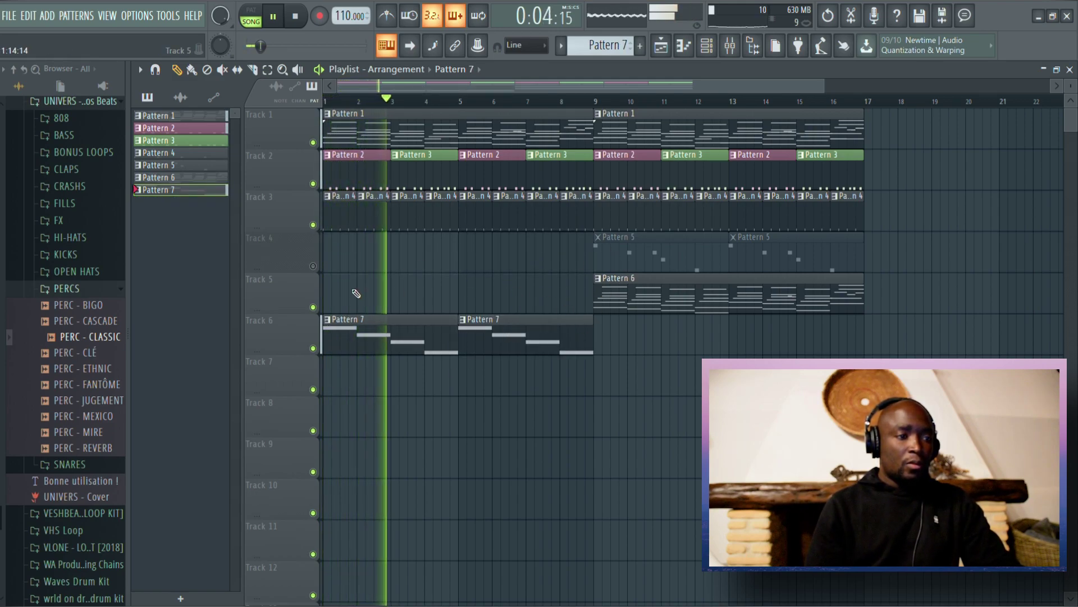
key("ctrl+z")
left_click(522, 367)
right_click(522, 367)
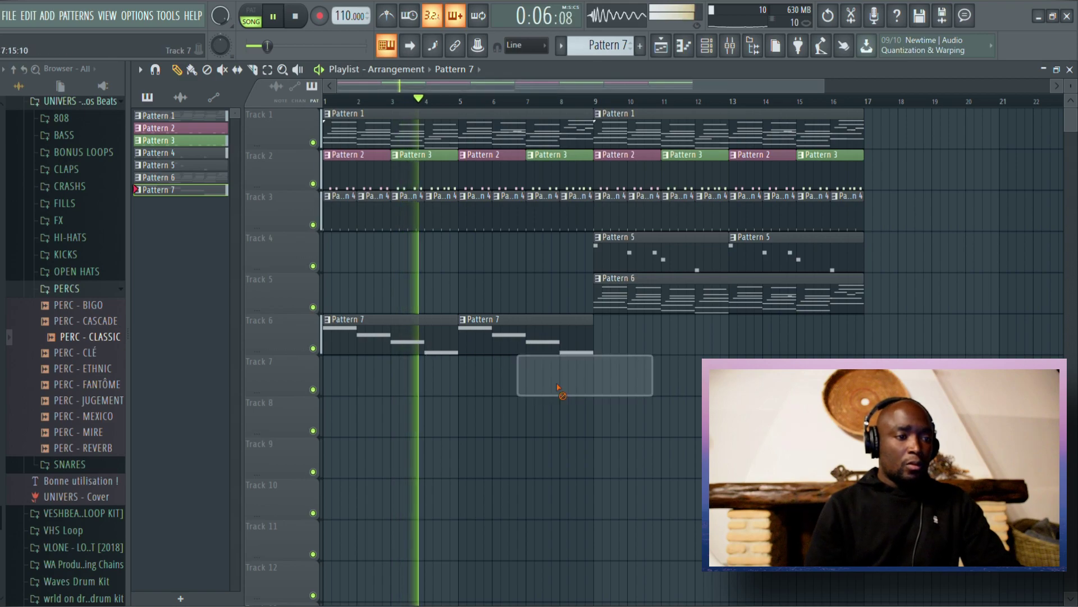
key("space")
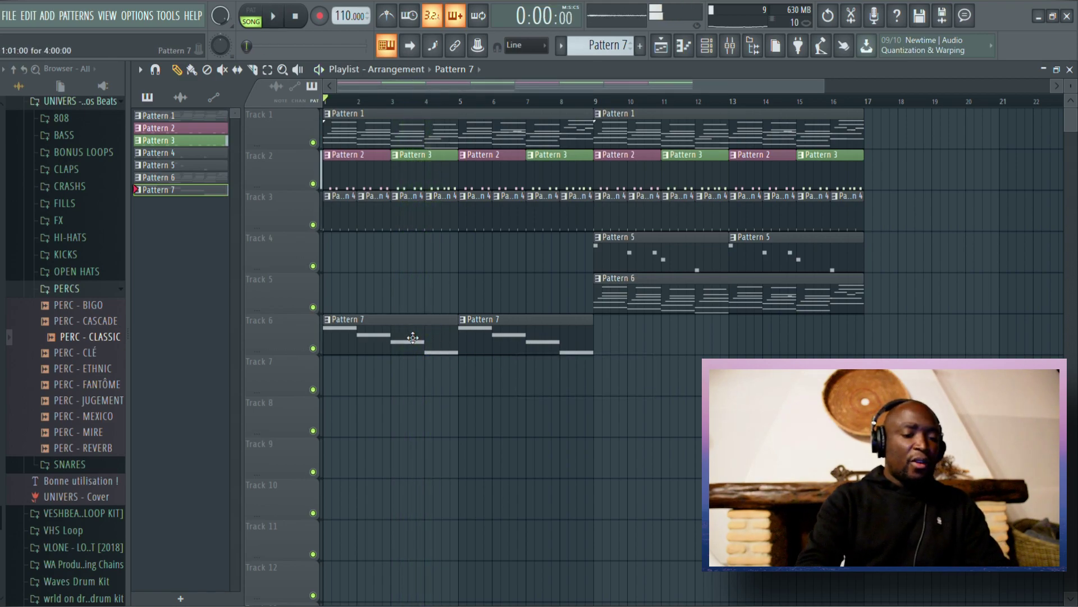
Transpose all Nexus bass notes in Pattern 7 down two octaves.
double_click(448, 334)
key("ctrl+Down")
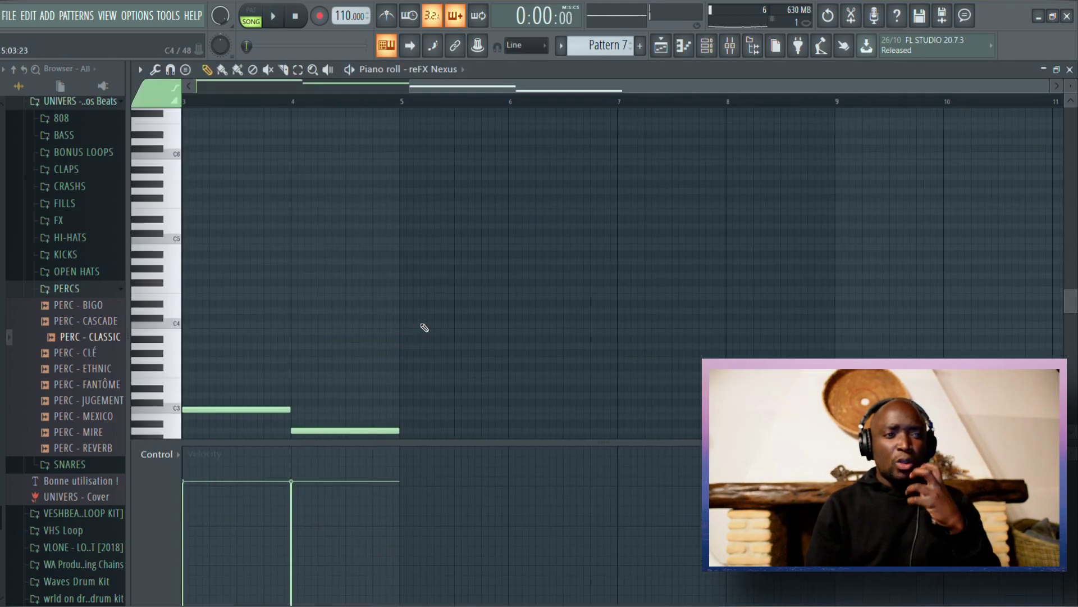
left_click(666, 51)
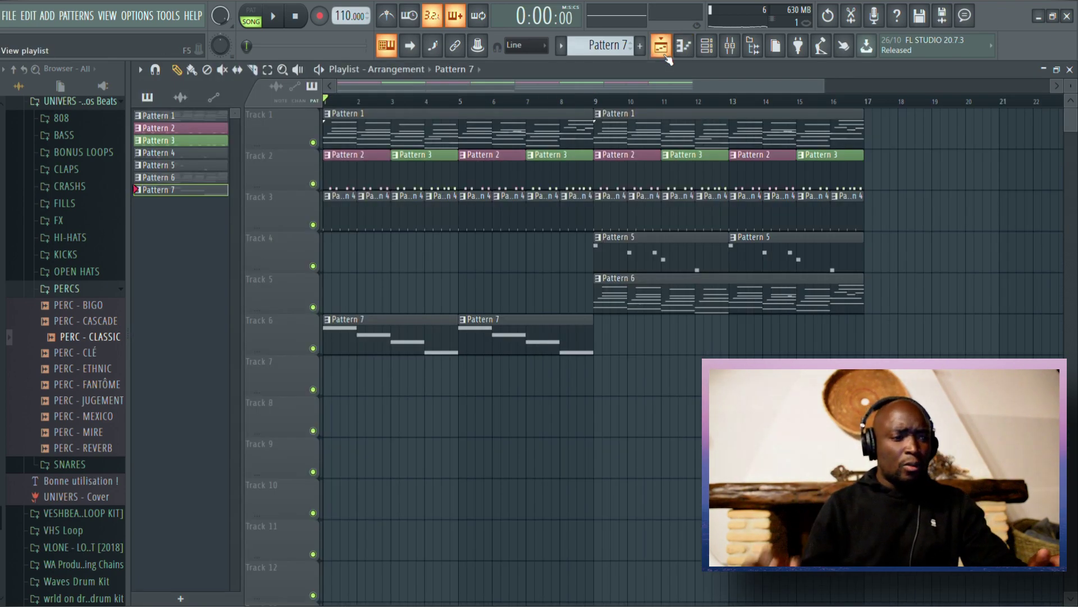
Play the arrangement and check the transposed bass notes in the reFX Nexus piano roll.
key("space")
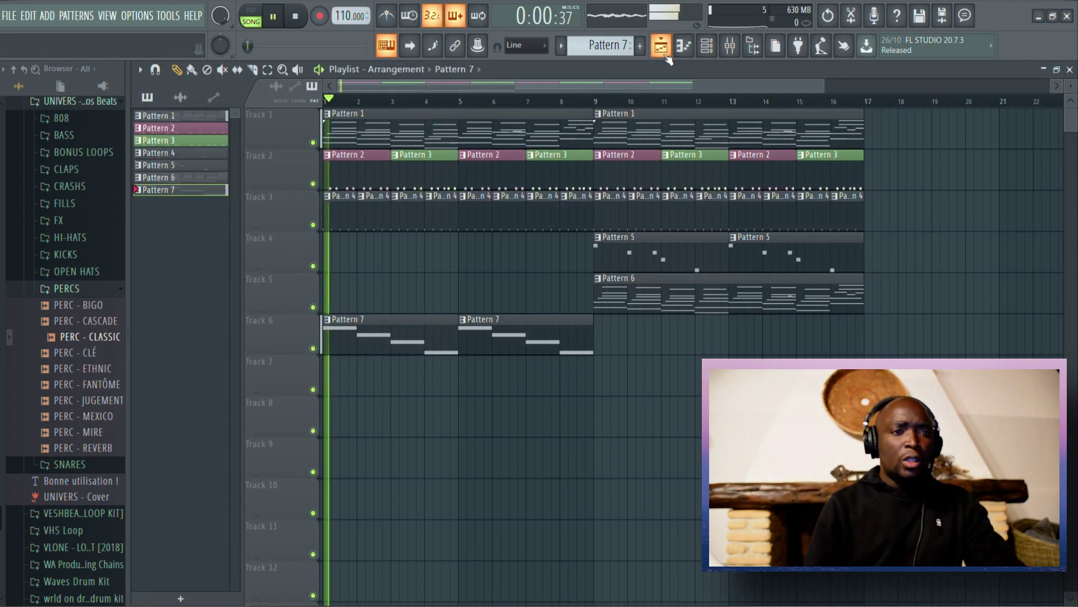
left_click(707, 45)
left_click(488, 200)
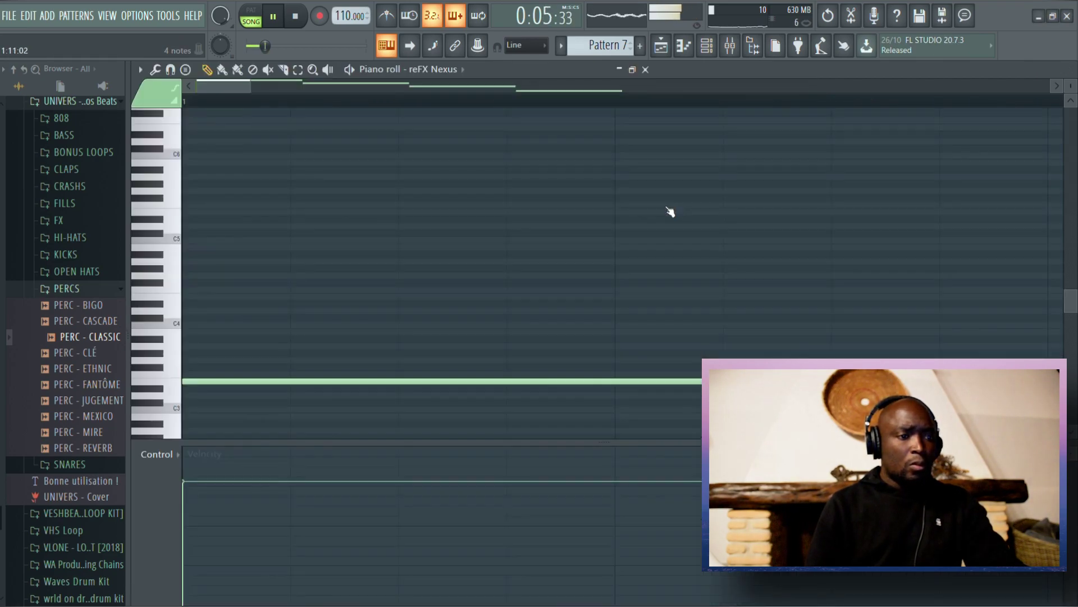
key("F7")
scroll(467, 254, "down", 3)
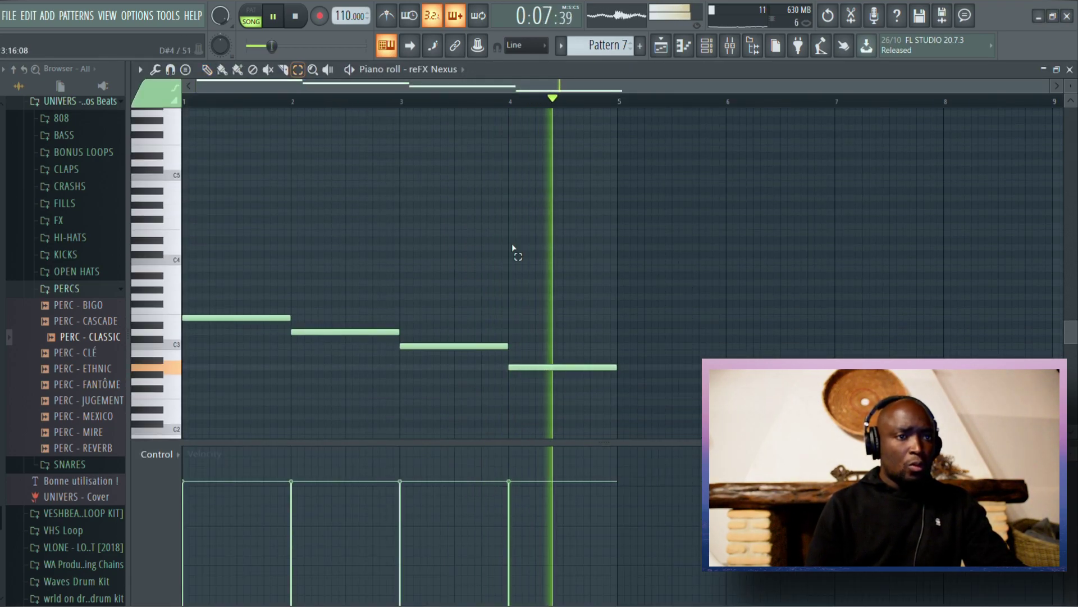
Route the reFX Nexus channel to mixer insert 6 and load Decapitator in effect slot 3.
left_click(730, 46)
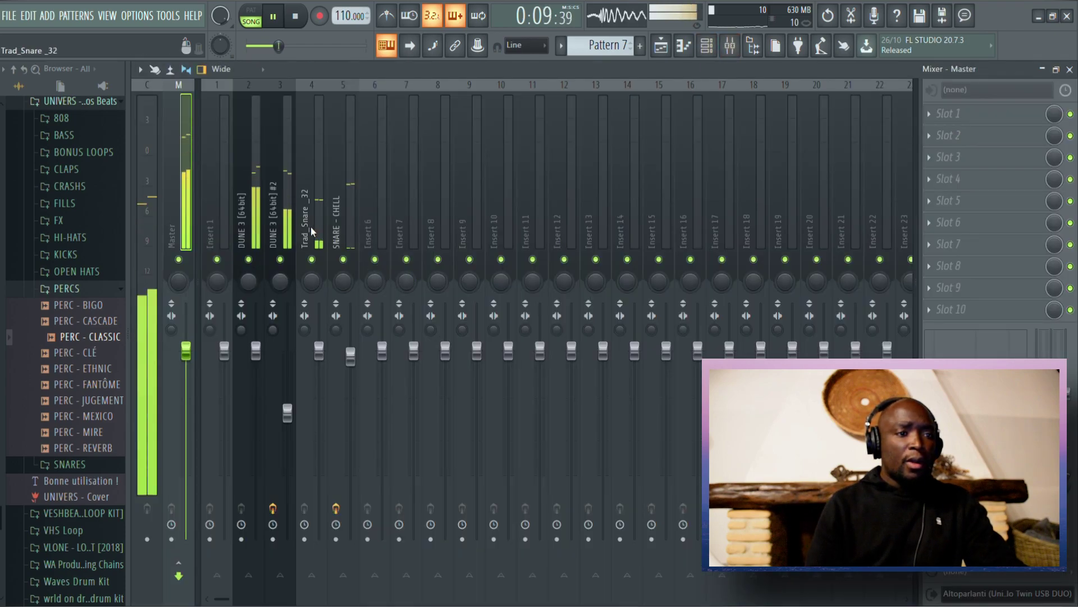
key("space")
left_click(706, 46)
left_click(503, 199)
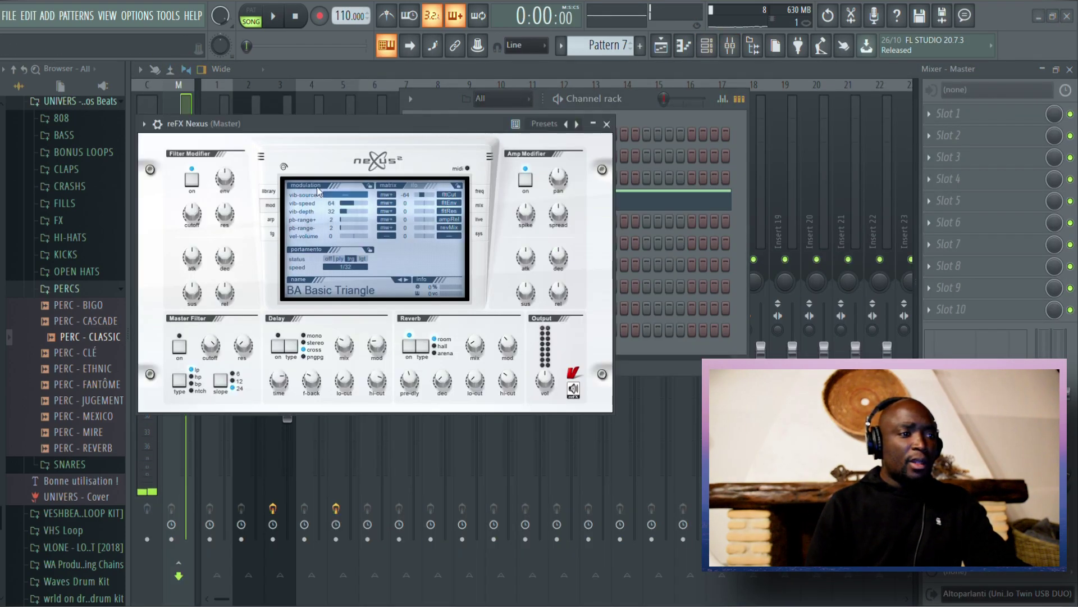
key("ctrl+l")
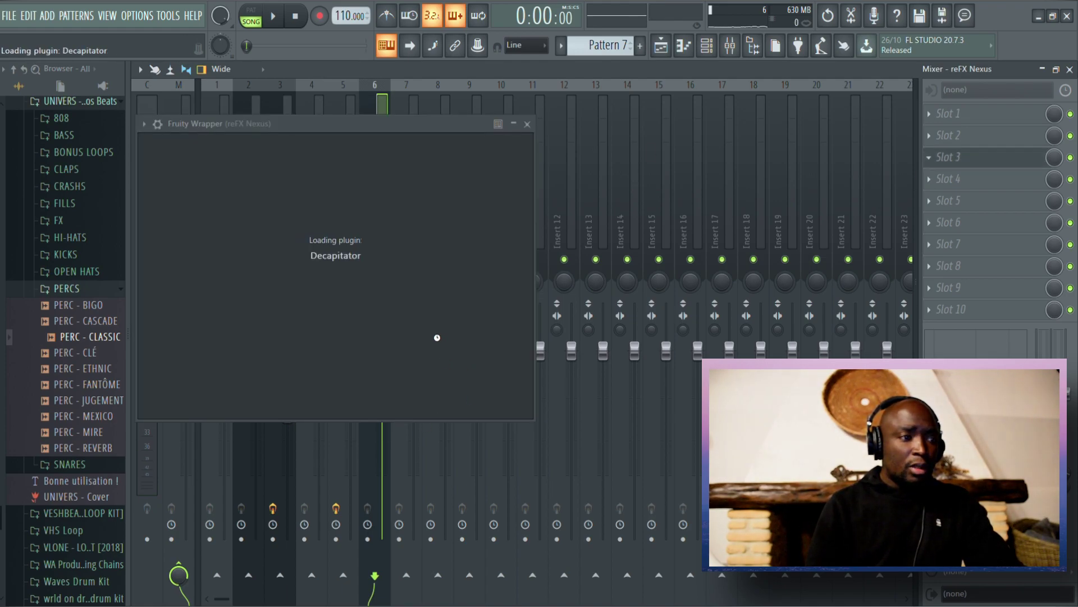
key("space")
key("space")
Set Decapitator's Drive to 3.9 and lower the reFX Nexus insert's fader during playback.
left_click_drag(214, 287, 220, 259)
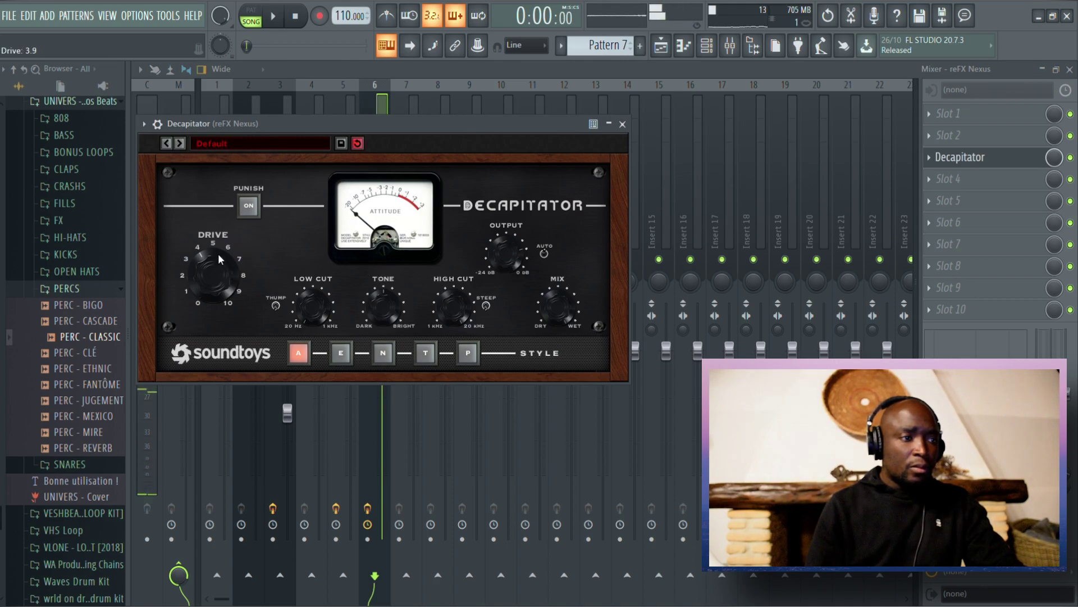
left_click(329, 110)
key("space")
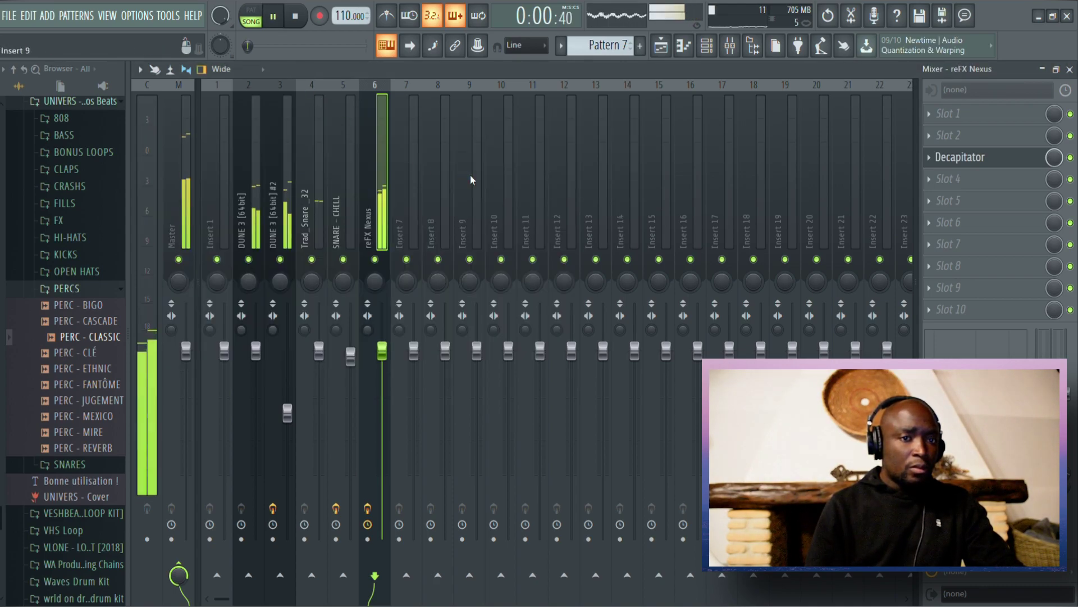
left_click(941, 158)
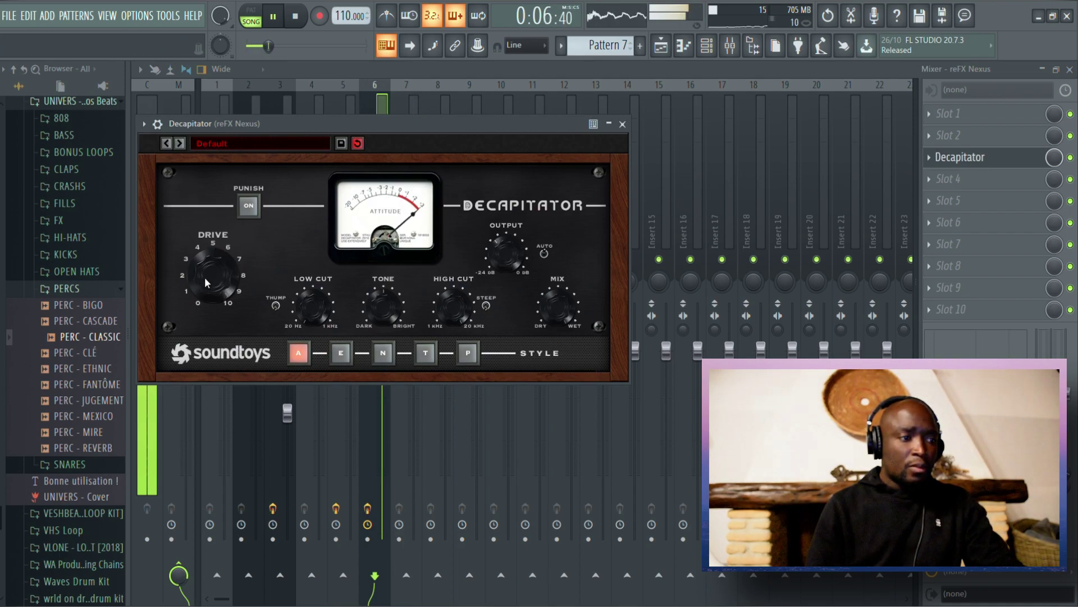
left_click(426, 77)
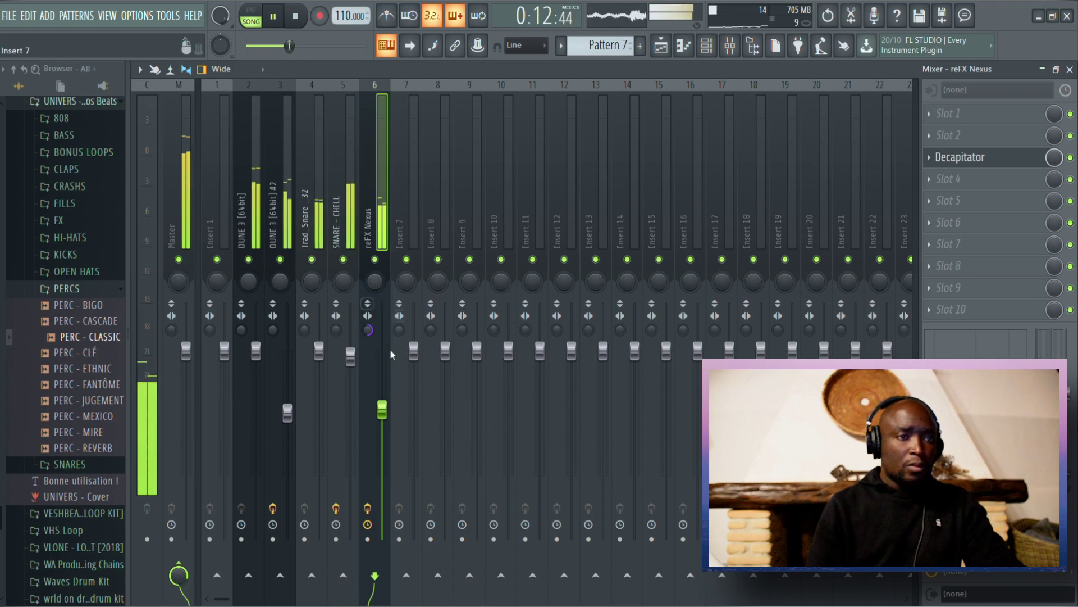
Move the Pattern 7 clips on track 6 from bars 1 and 5 to bars 9 and 13.
left_click(661, 46)
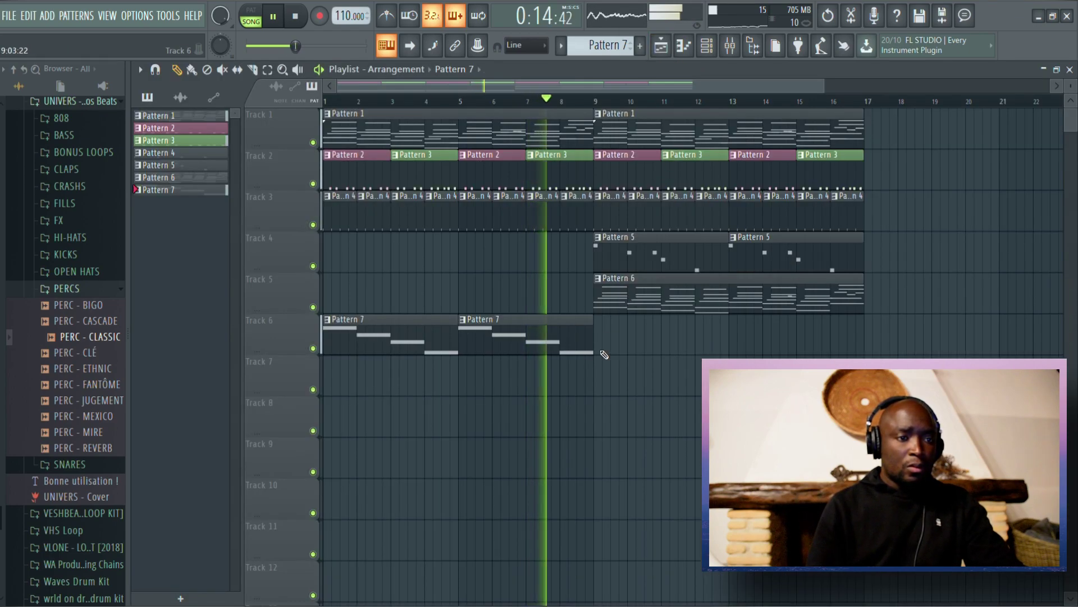
key("space")
left_click_drag(472, 339, 1018, 381)
left_click_drag(890, 363, 741, 324)
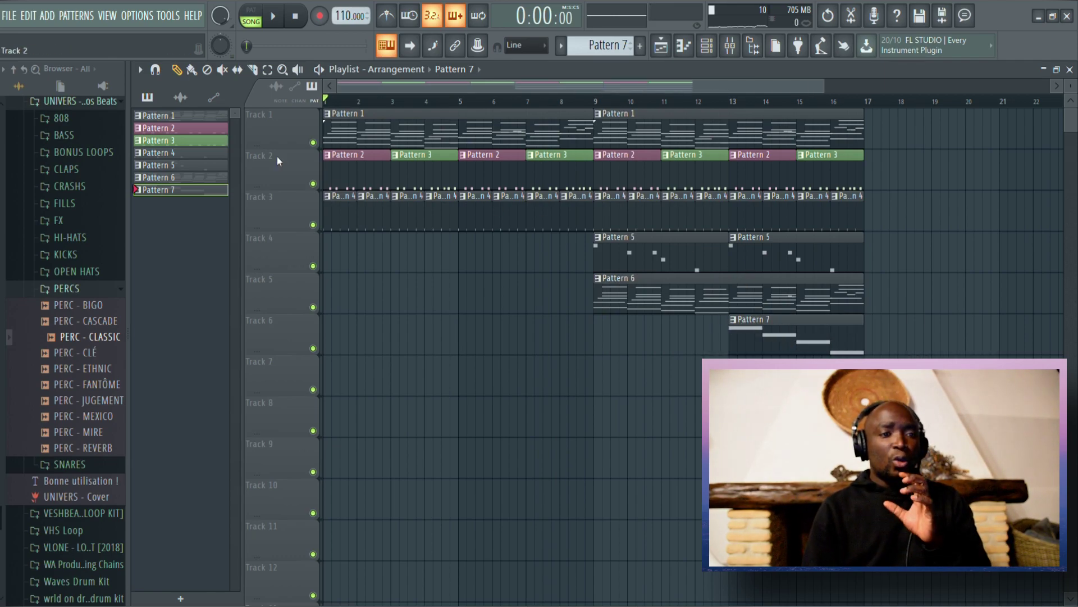
left_click(612, 331)
Move the two Pattern 5 clips on track 4 from bars 9–16 to bars 1–8 and play the arrangement.
left_click_drag(654, 264, 384, 268)
left_click_drag(770, 270, 508, 269)
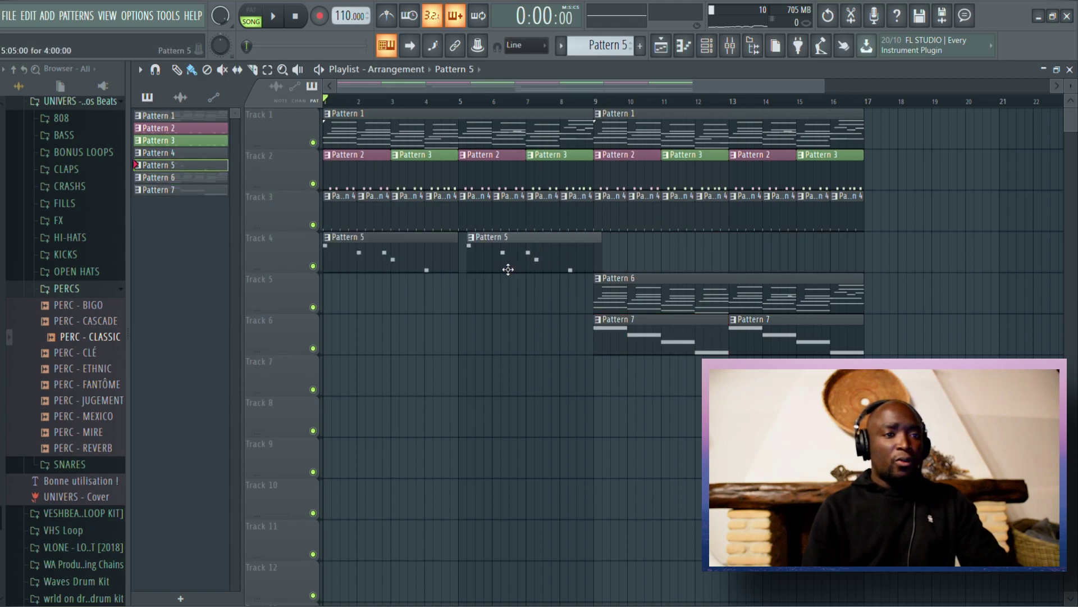
key("space")
Add two short E6 notes at the end of bar 3 to Pattern 5's 808 - MINUTE part and lower their velocities.
key("F6")
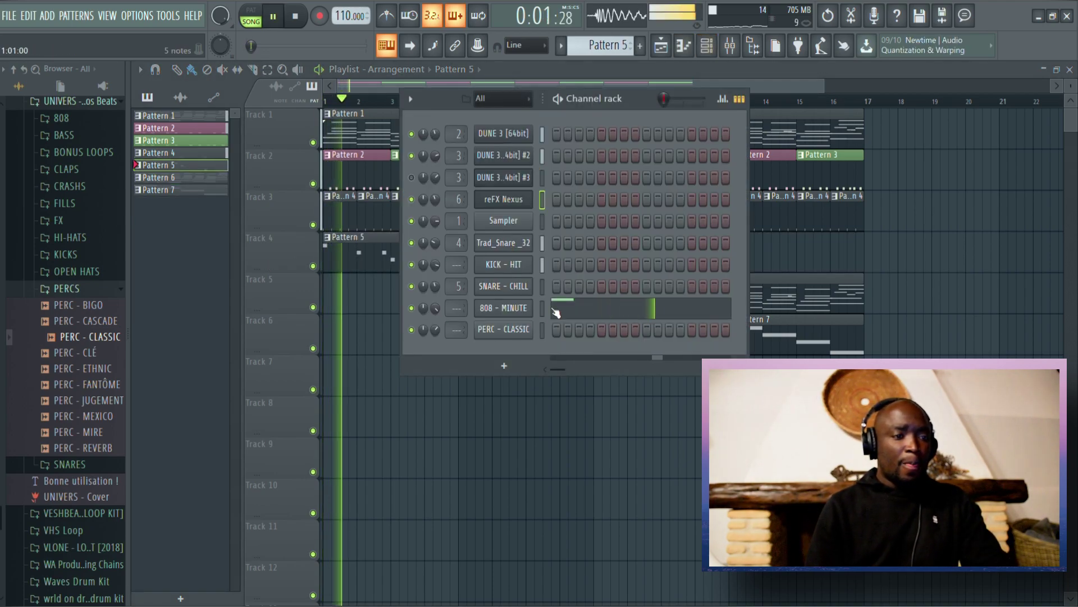
left_click(506, 309)
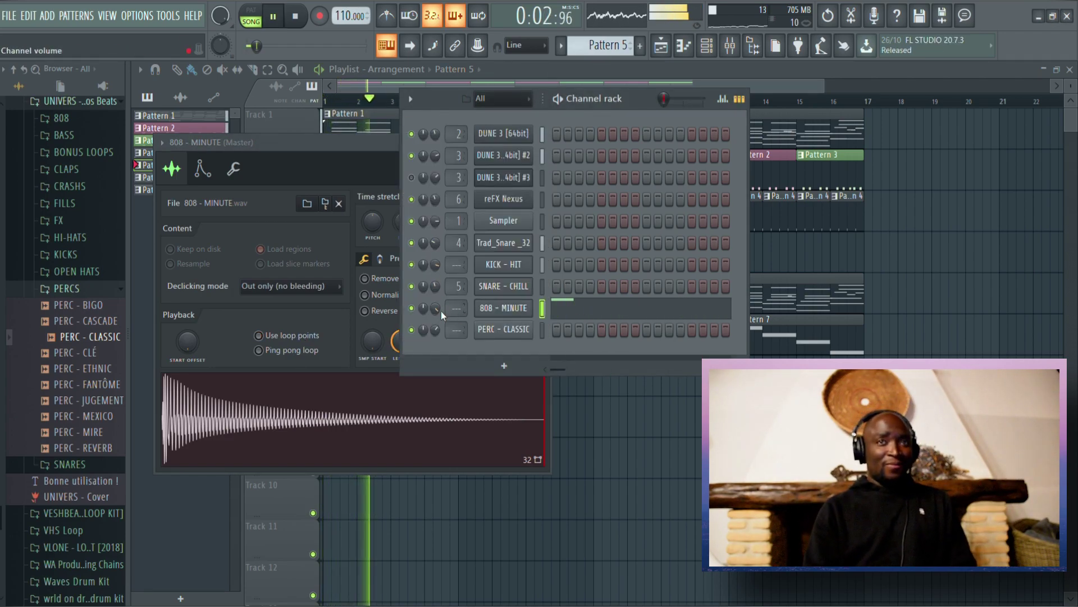
left_click(559, 307)
key("space")
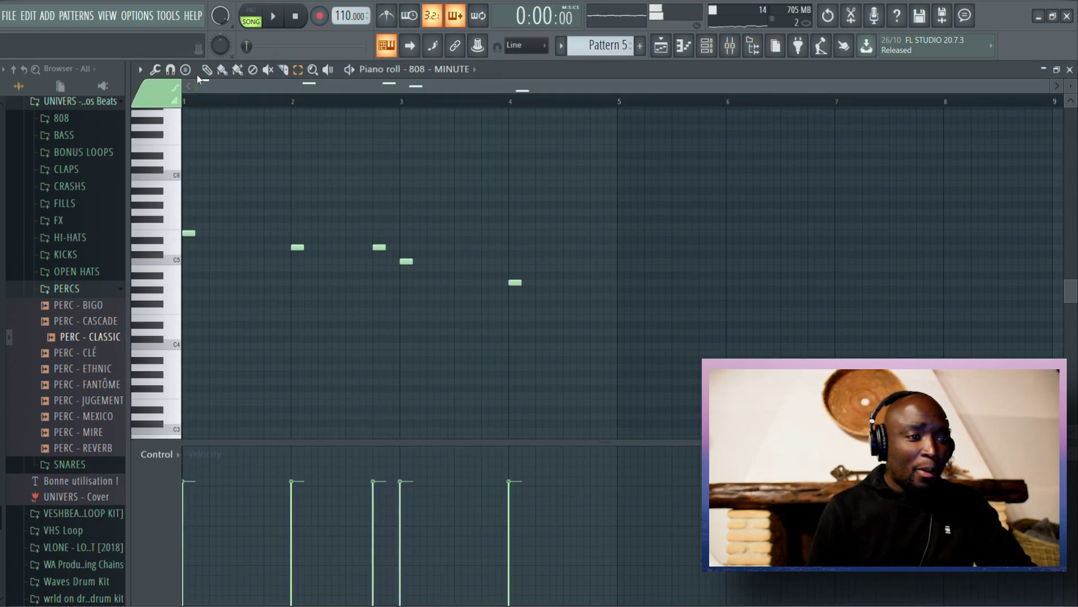
scroll(421, 233, "up", 2)
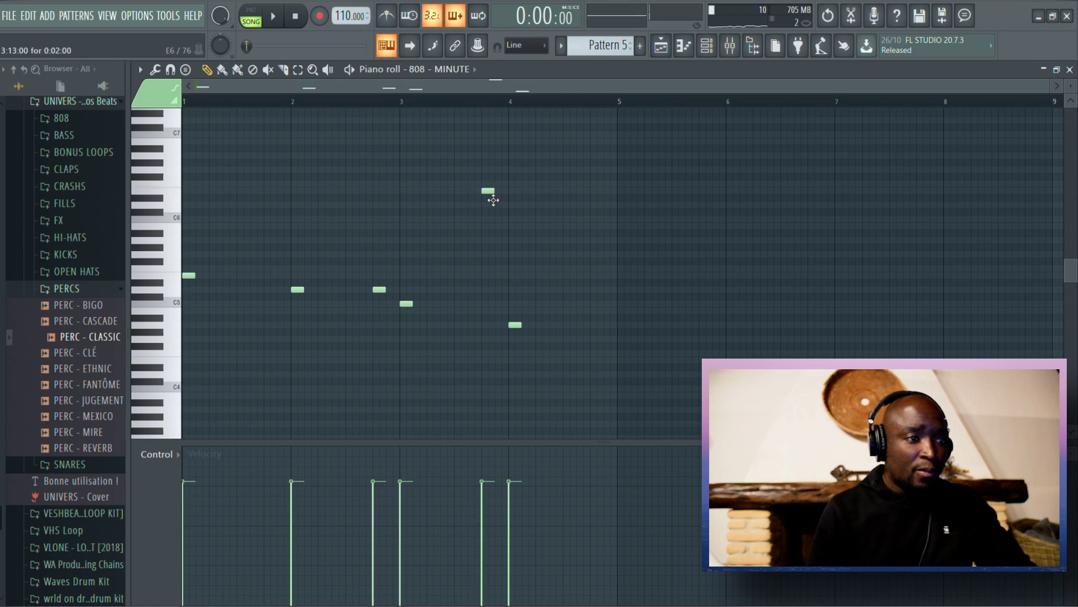
left_click(404, 103)
key("space")
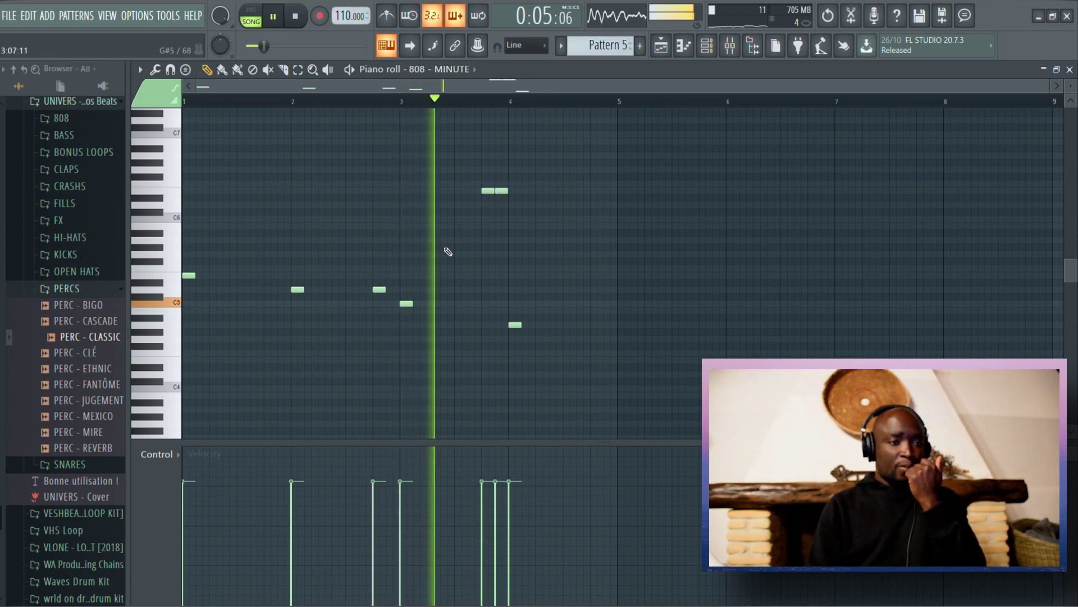
left_click(482, 513)
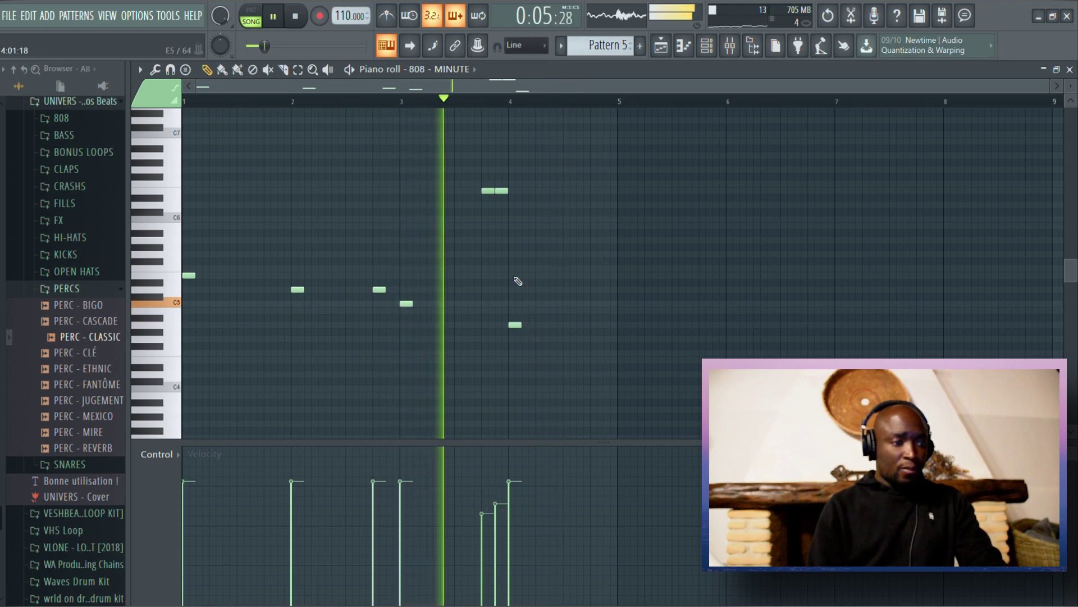
Add a short C5 note at bar 3's step 13, aligned with the first E6 note, and audition the 808 line.
key("space")
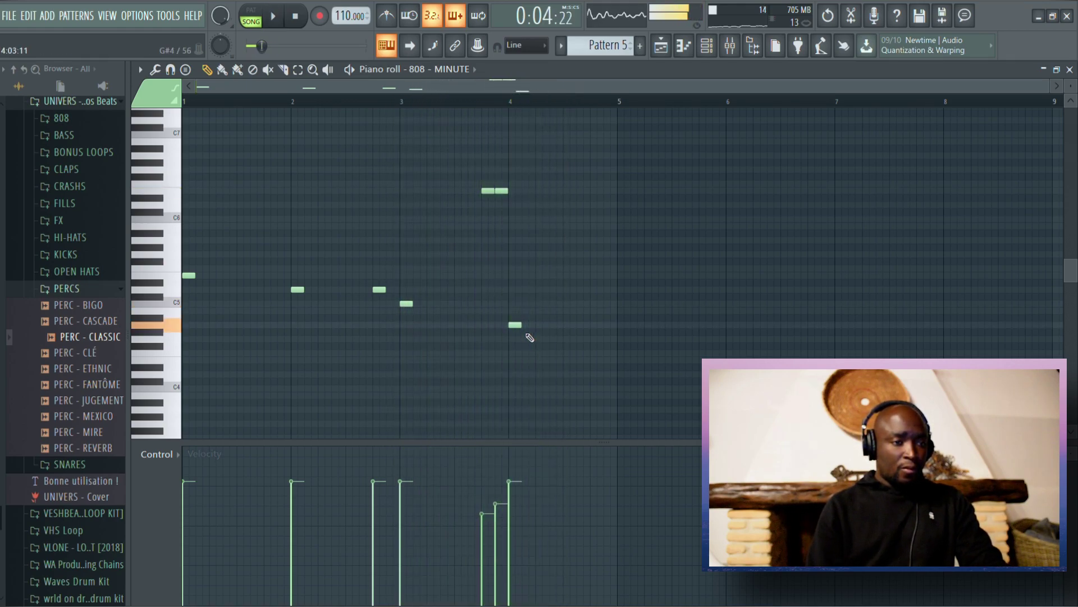
key("space")
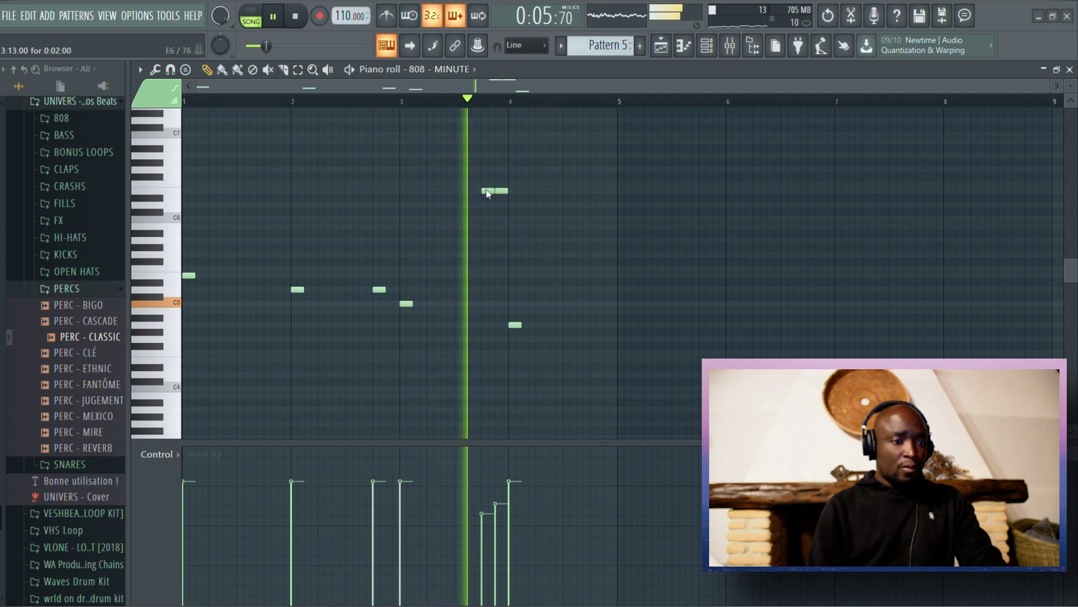
key("space")
key("space")
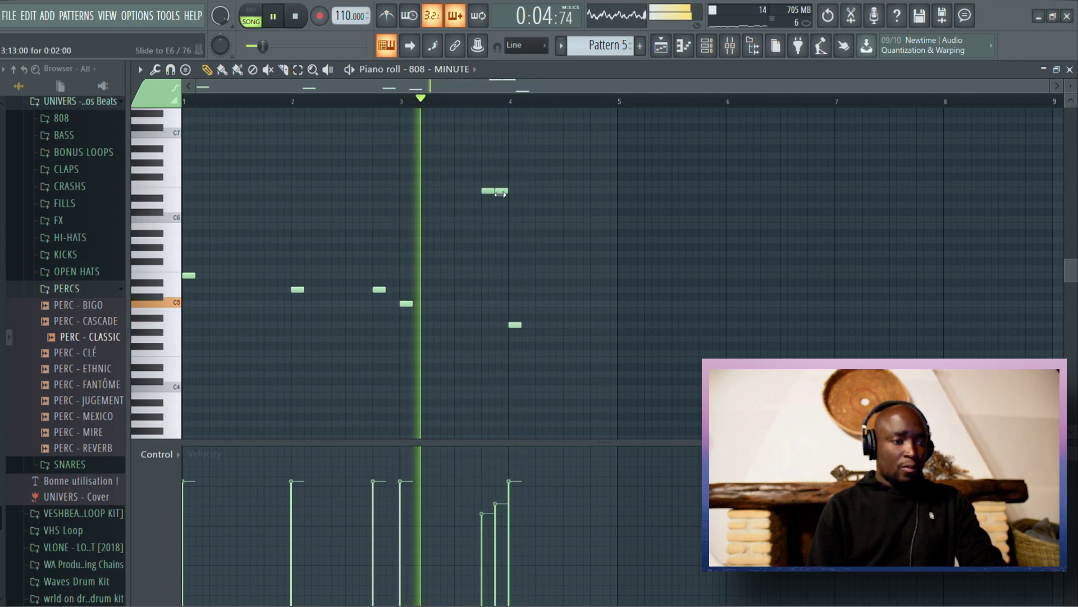
left_click(484, 303)
key("space")
key("space")
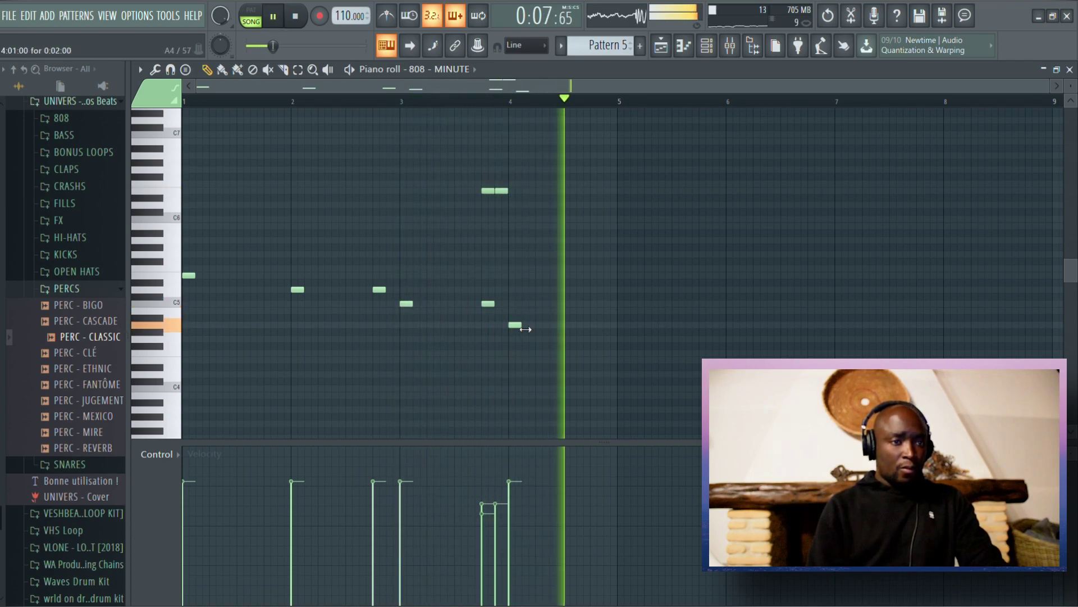
Add a short E6 note above the D5 note near the end of bar 2 in Pattern 5's 808 - MINUTE part.
key("F5")
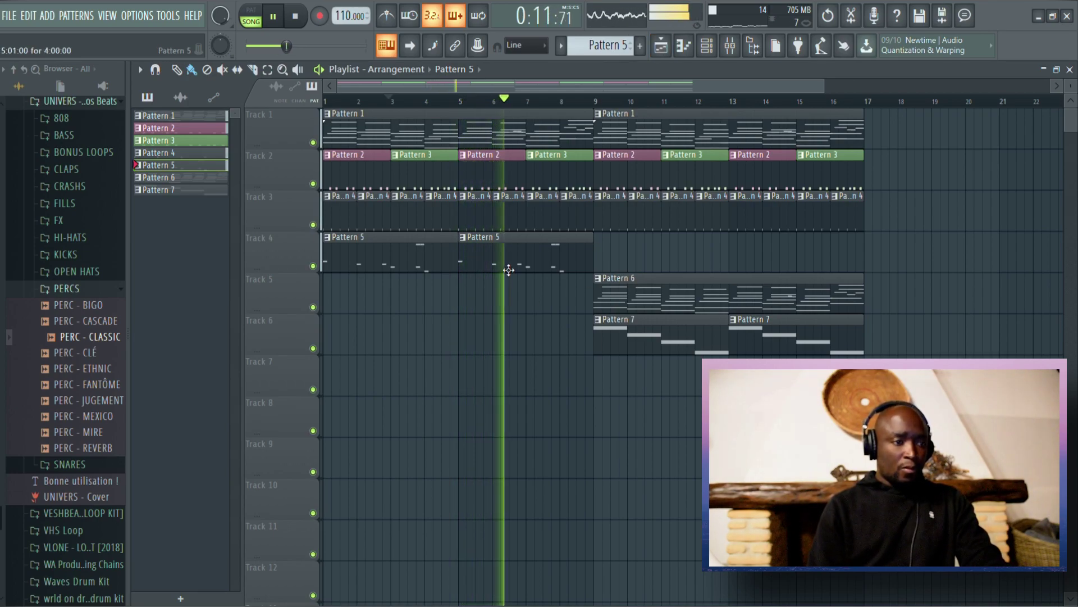
key("F7")
scroll(448, 137, "down", 3)
scroll(361, 111, "left", 2)
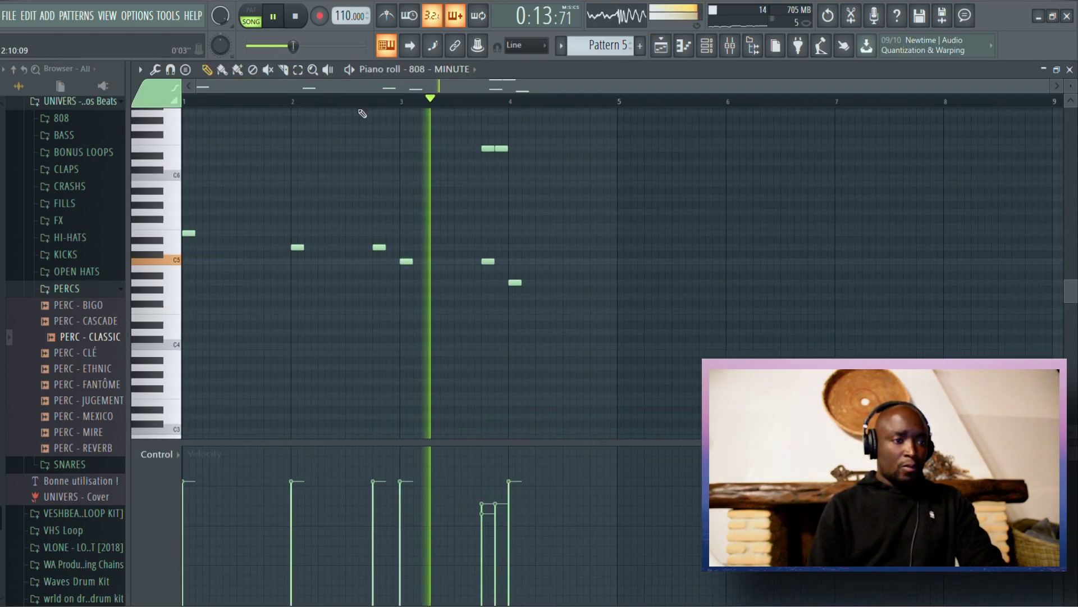
left_click(387, 149)
right_click(394, 151)
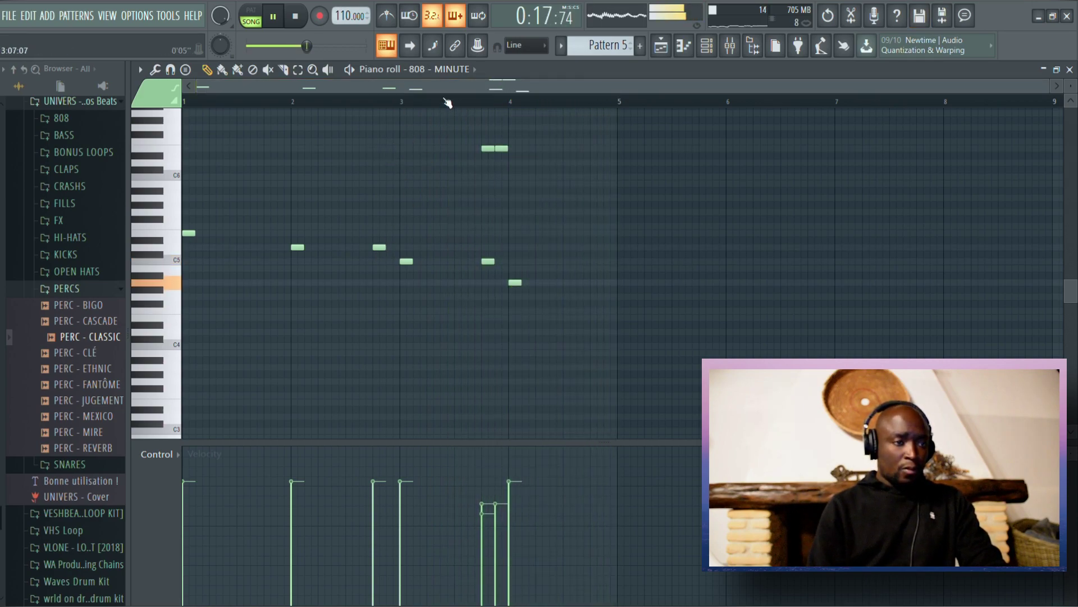
key("space")
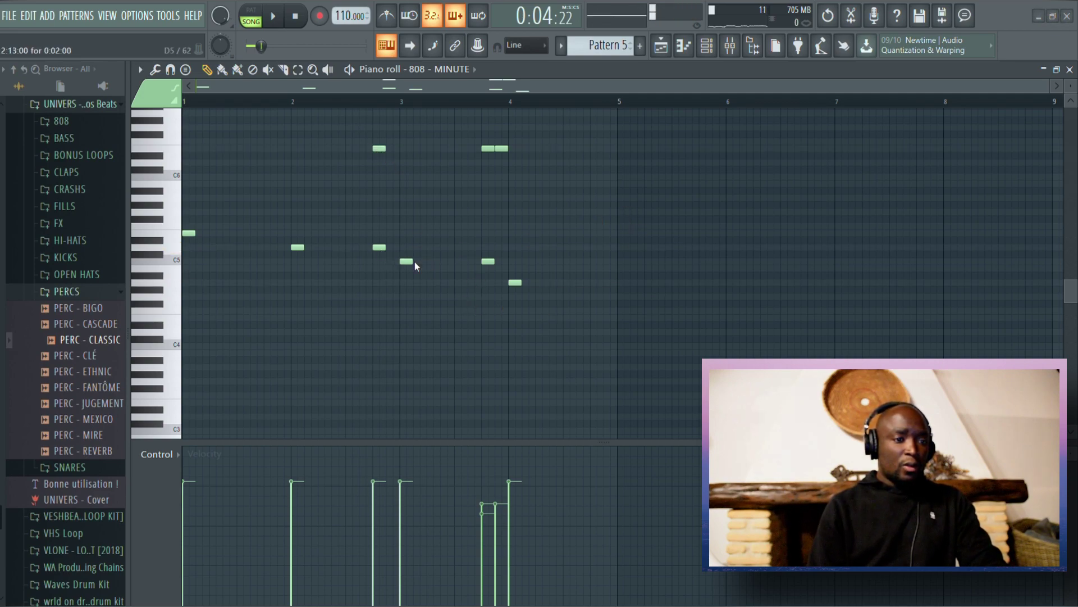
Try an E3 note at the start of bar 5 and a longer E6 note reaching the end of bar 2.
left_click(618, 402)
key("space")
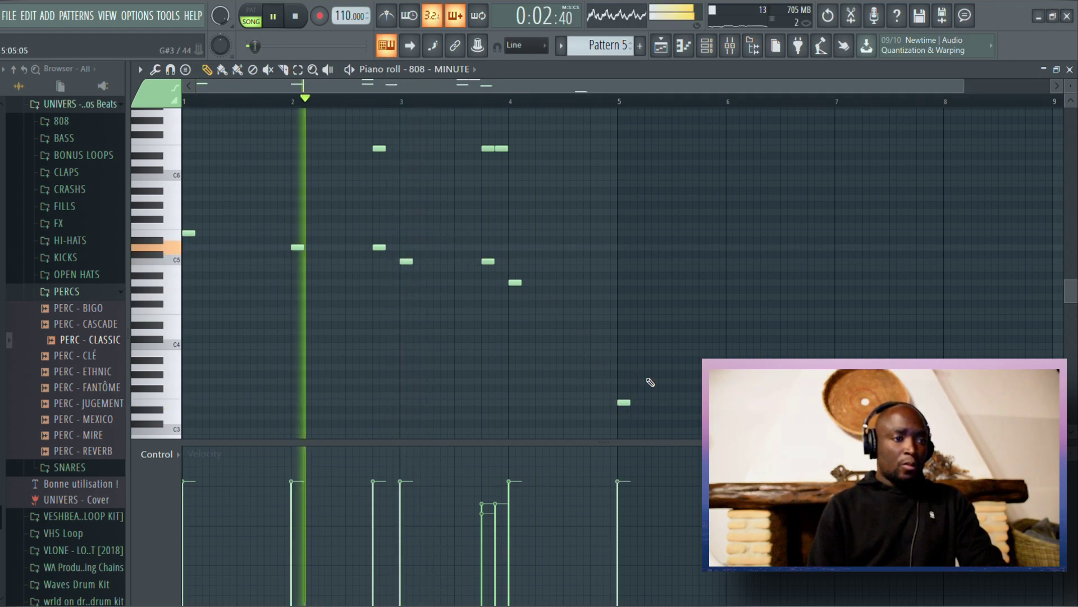
right_click(624, 402)
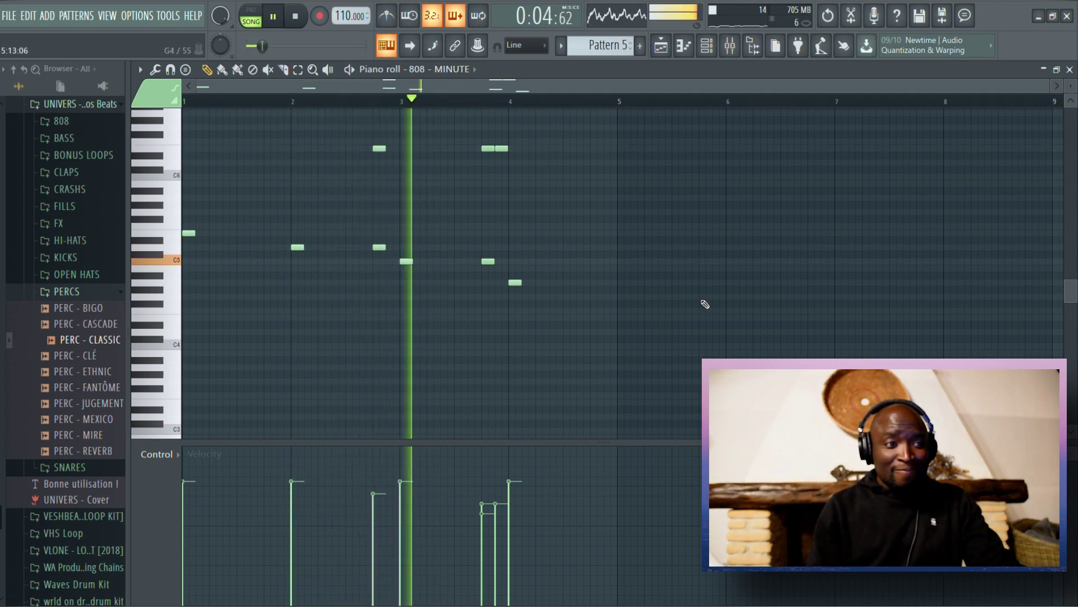
left_click_drag(390, 150, 400, 150)
key("space")
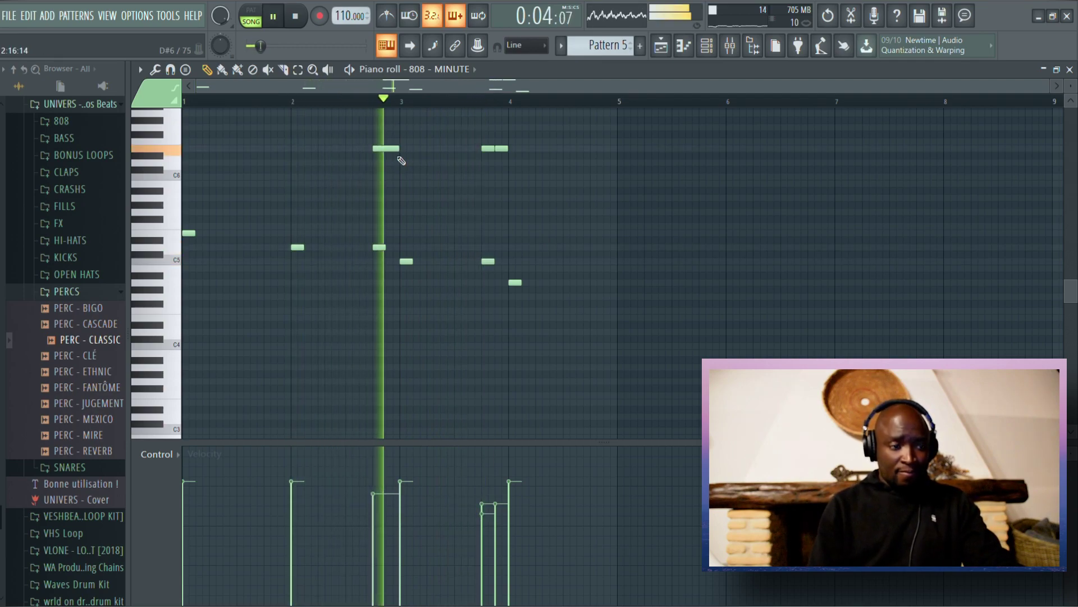
key("space")
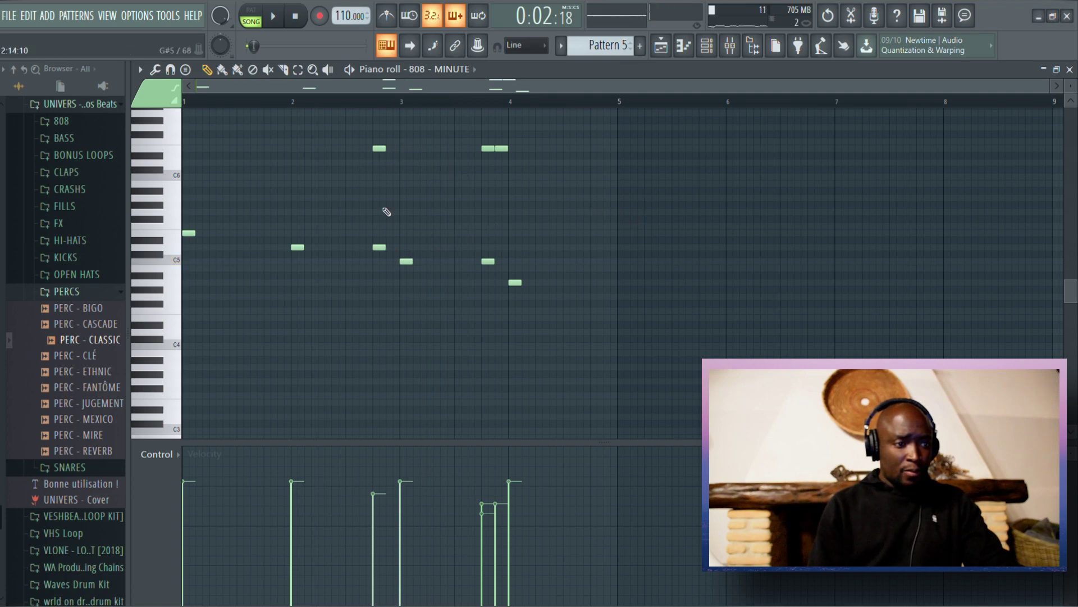
Lengthen the second D5 note to the end of bar 2 and play the arrangement from the playlist.
key("space")
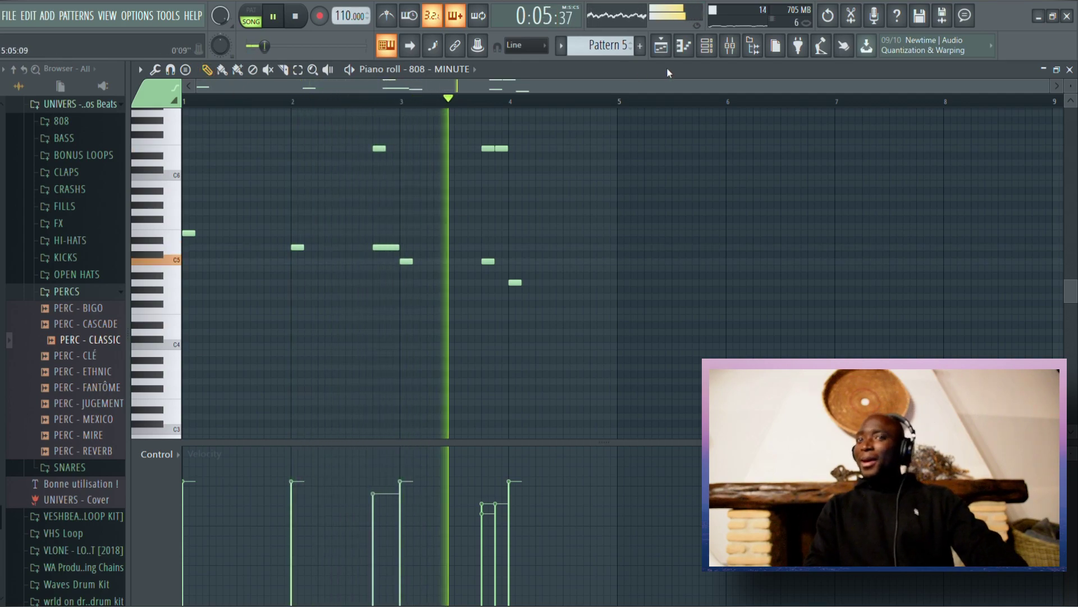
key("space")
left_click(662, 49)
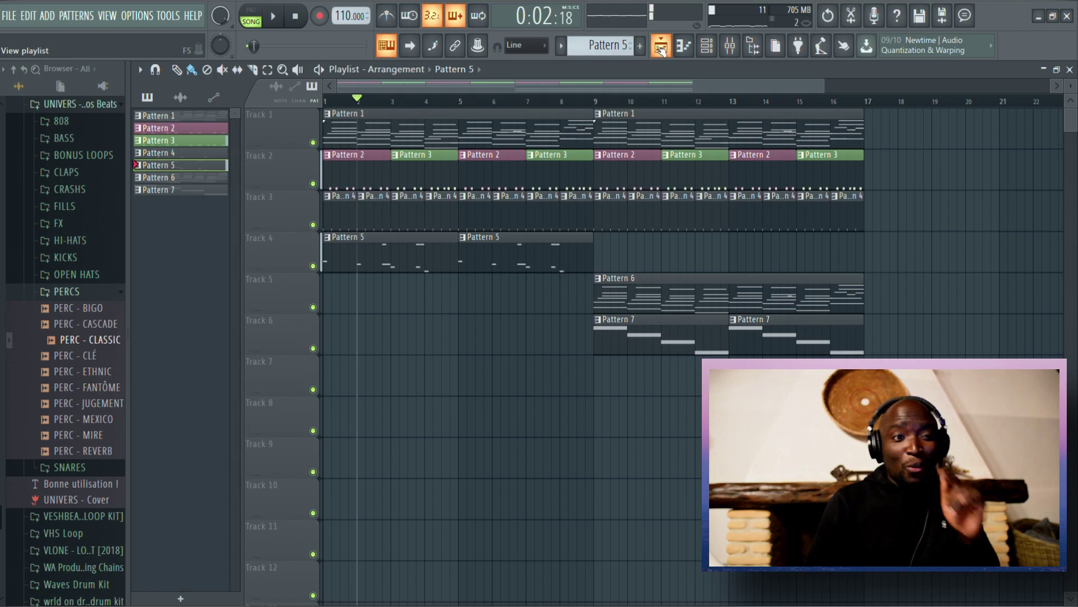
key("space")
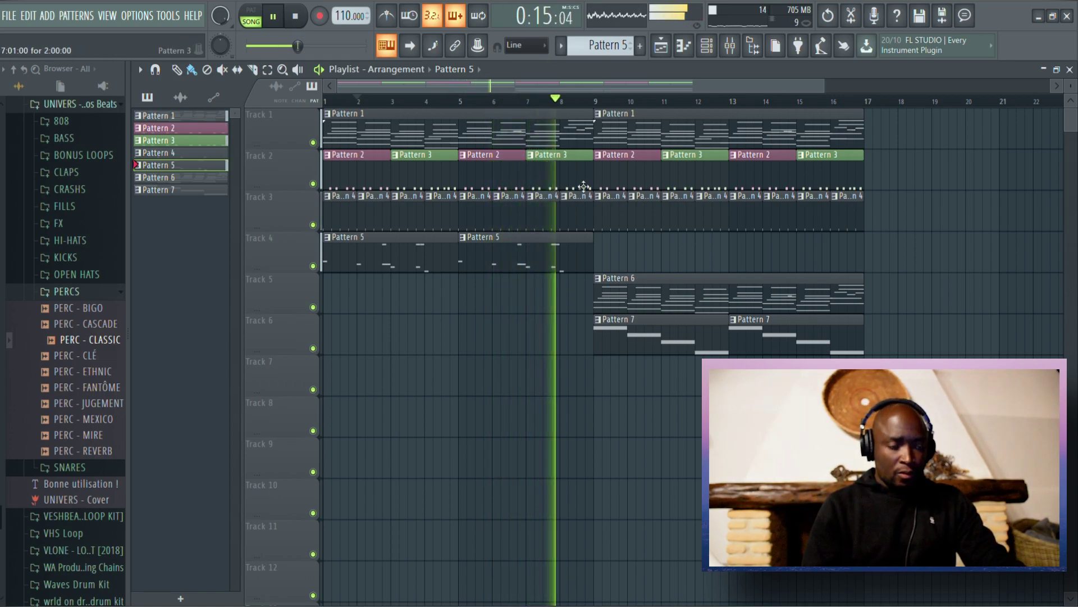
Raise the reFX Nexus insert's fader in the mixer during playback.
double_click(580, 263)
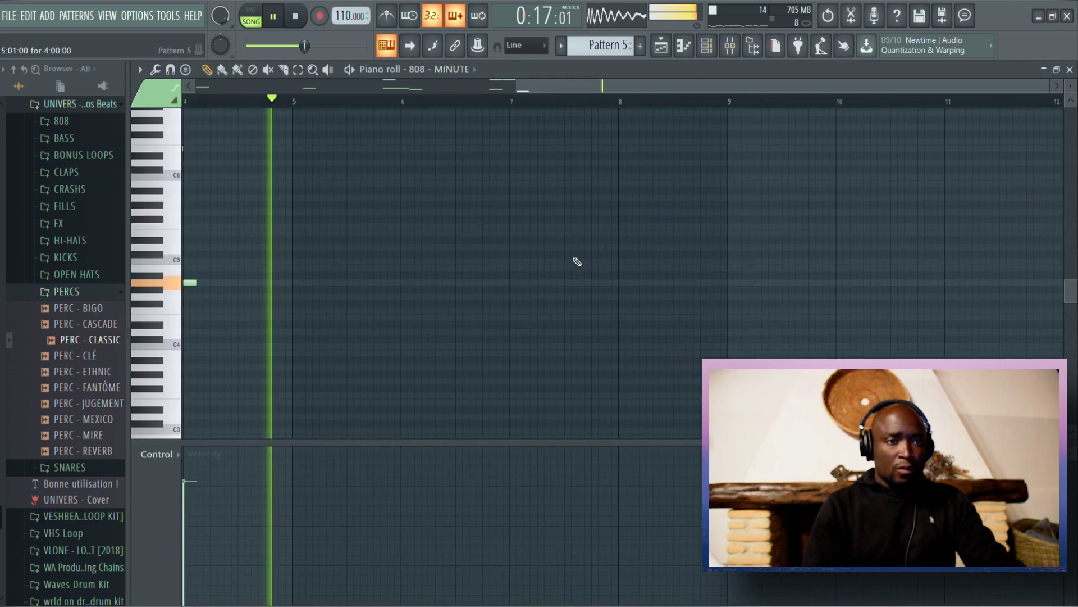
left_click(730, 47)
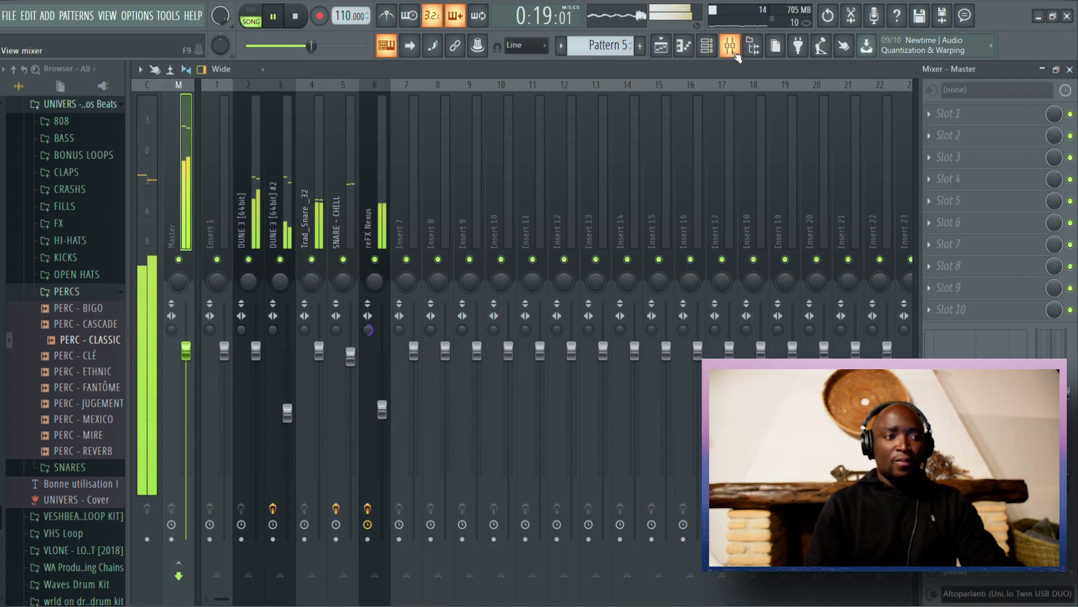
left_click_drag(387, 415, 384, 403)
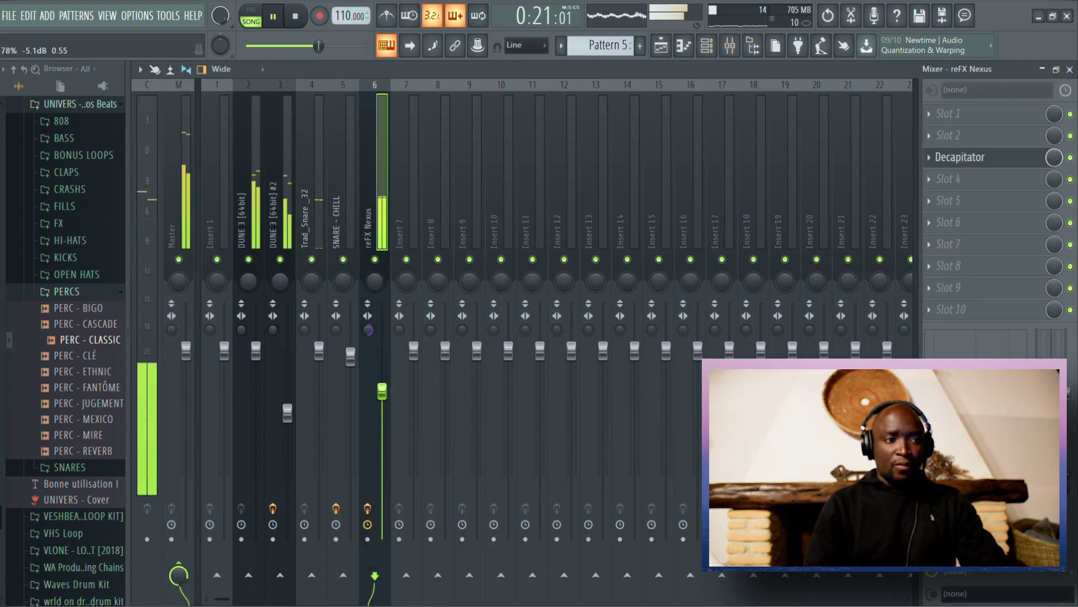
Select Pattern 6 and unmute its DUNE 3 #3 channel in the channel rack.
left_click(707, 51)
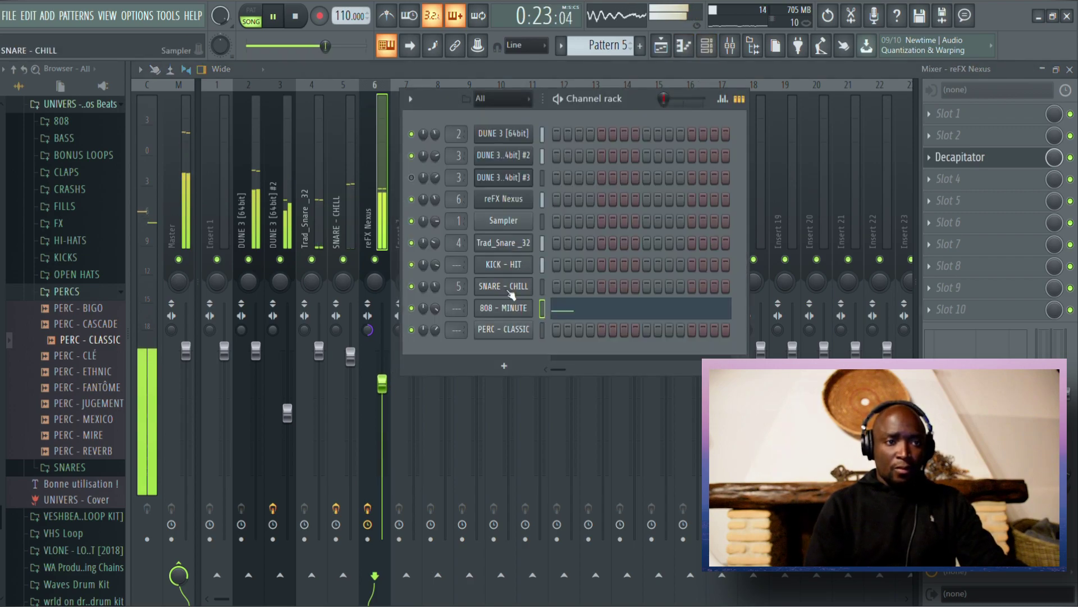
left_click(662, 48)
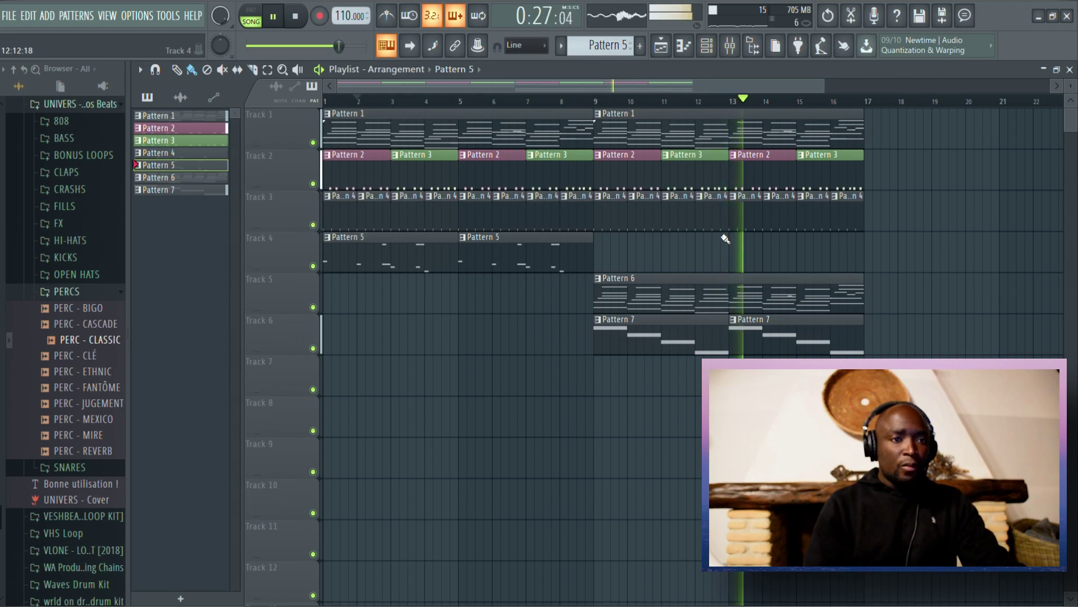
left_click(708, 47)
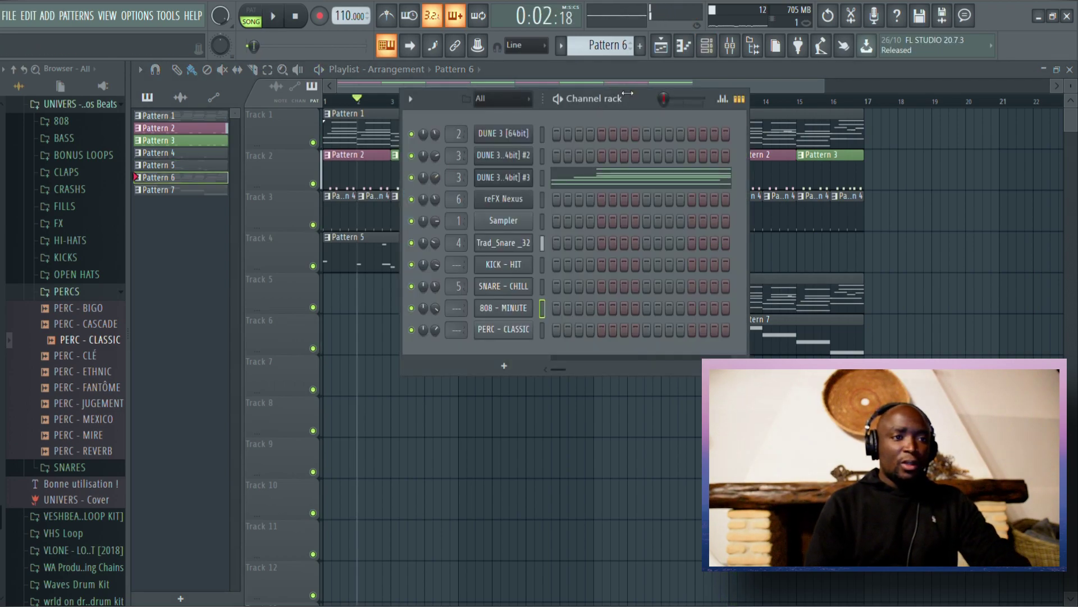
left_click(582, 79)
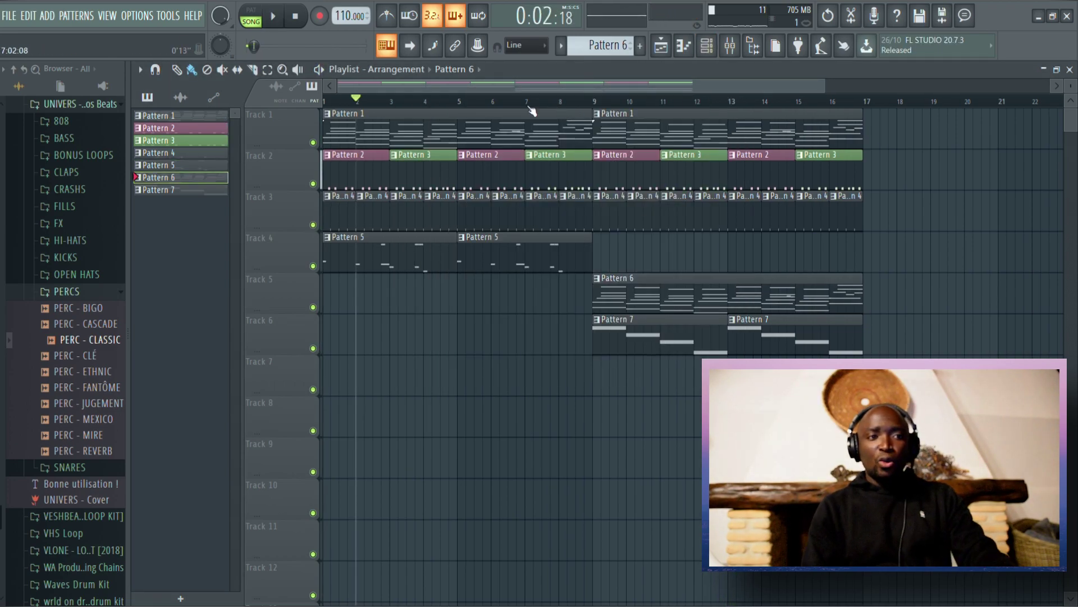